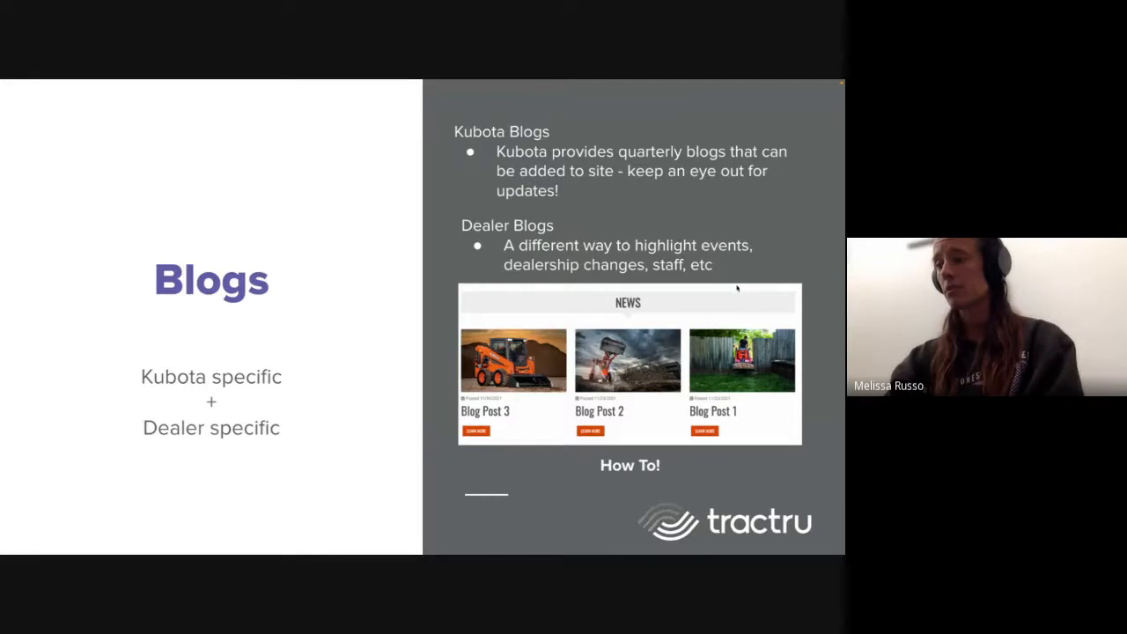
Switch from the slides to the Sitefinity dashboard and open the list of Training Blog posts.
left_click(614, 468)
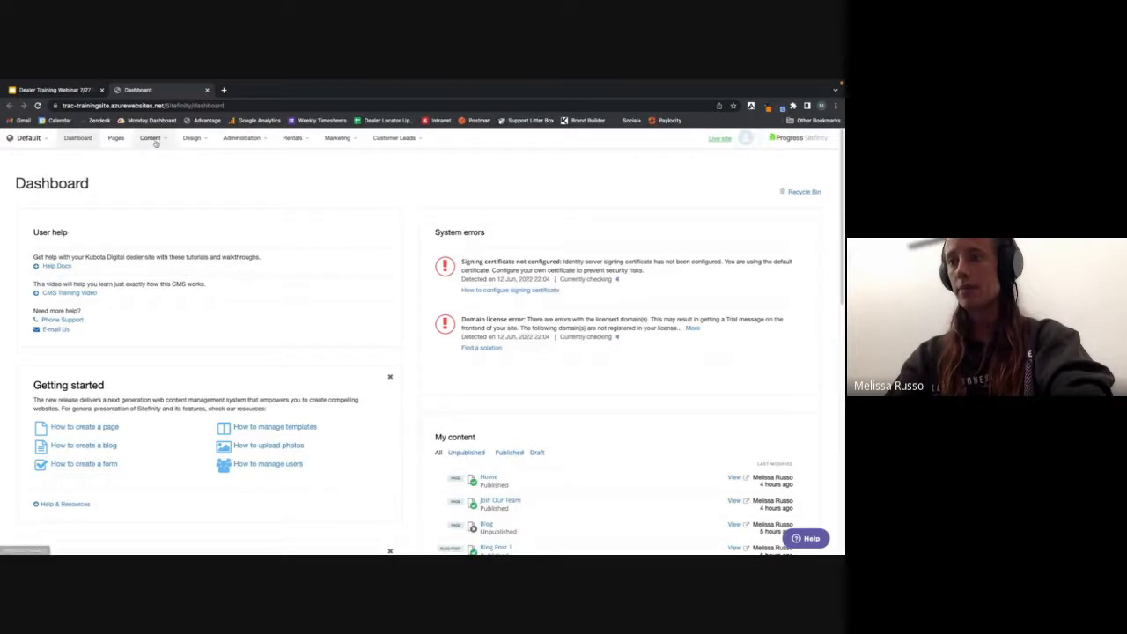
left_click(153, 141)
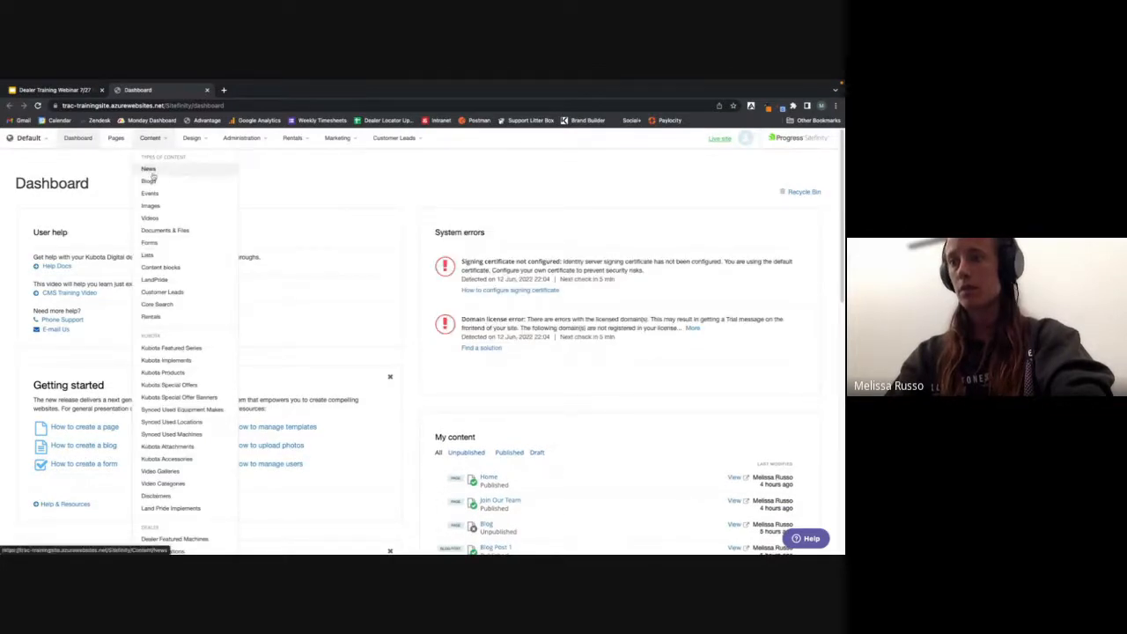
left_click(152, 183)
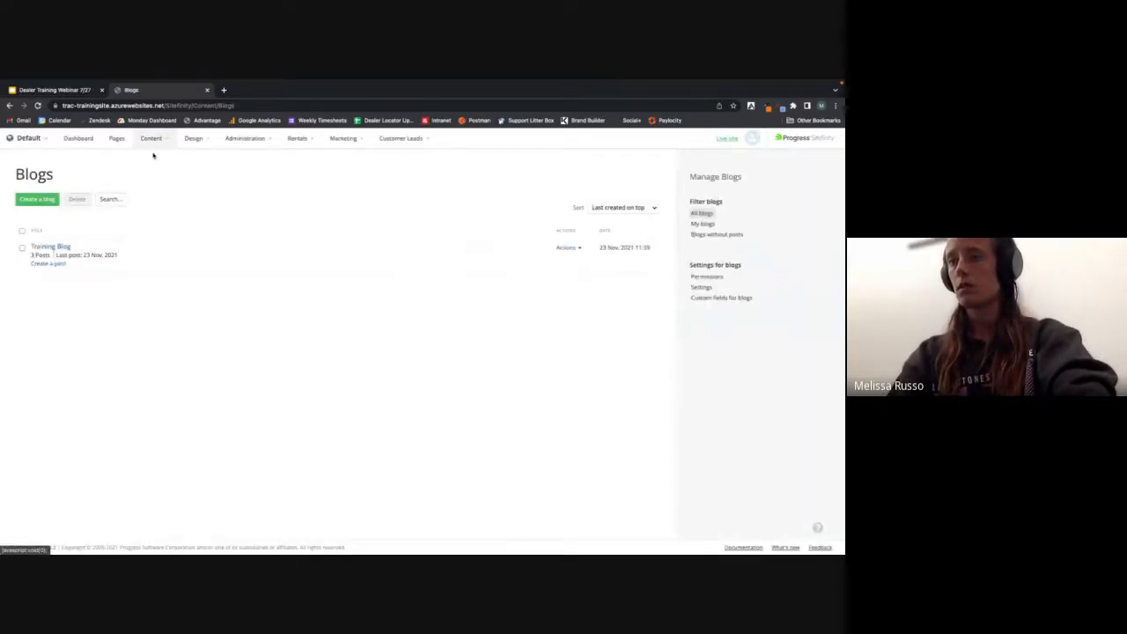
left_click(59, 249)
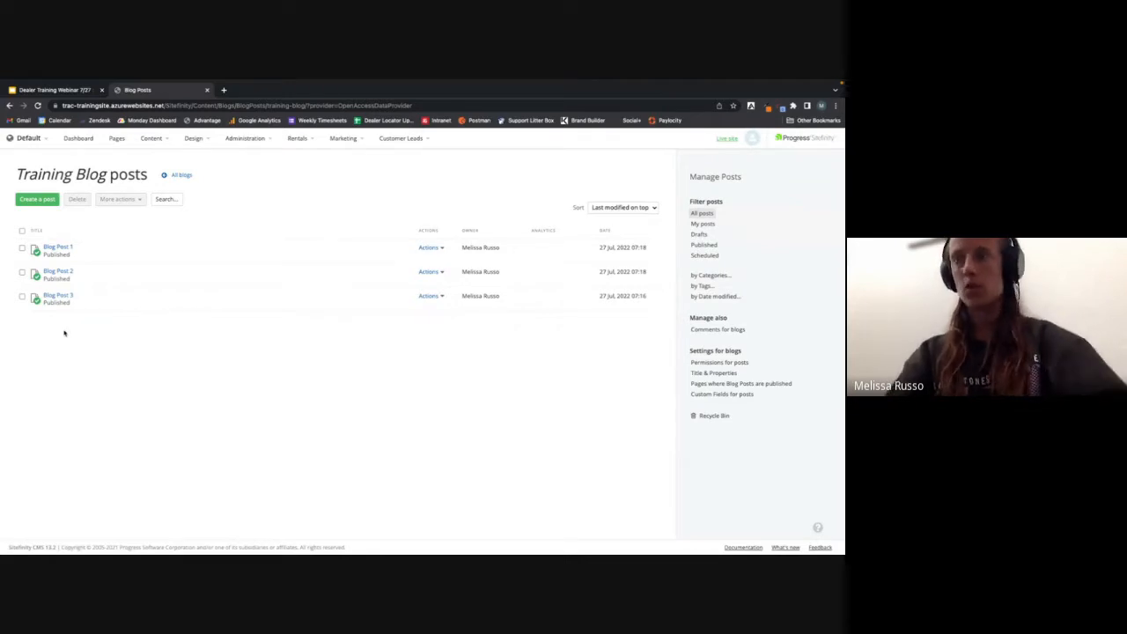
Examine the fields and options for creating a Training Blog post, and return to the posts list without saving.
left_click(40, 200)
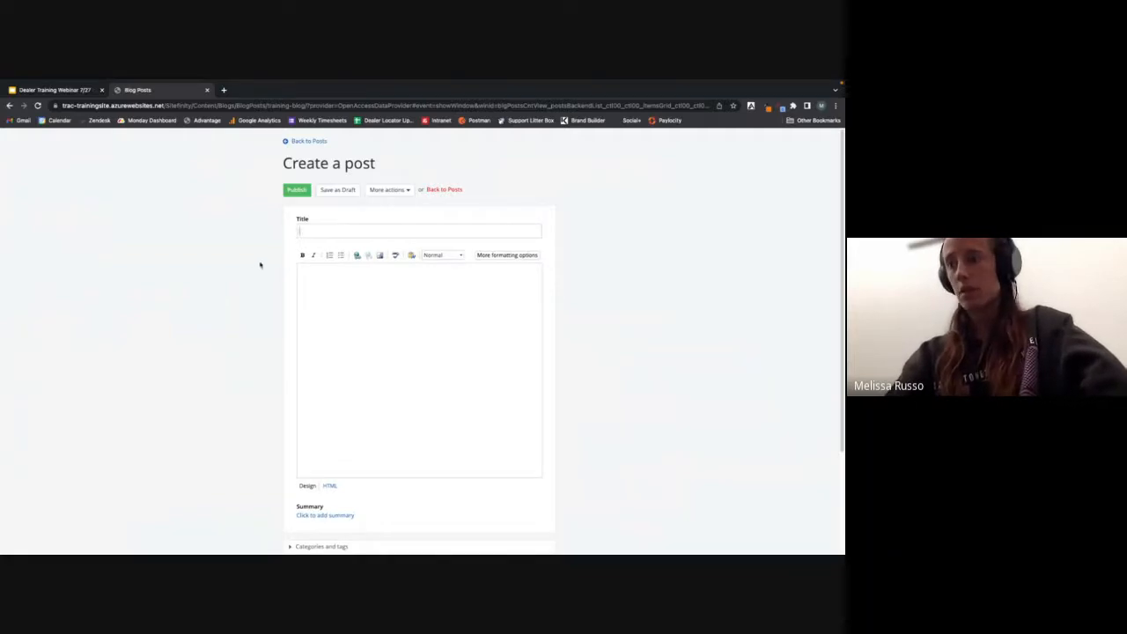
scroll(269, 245, "down", 1)
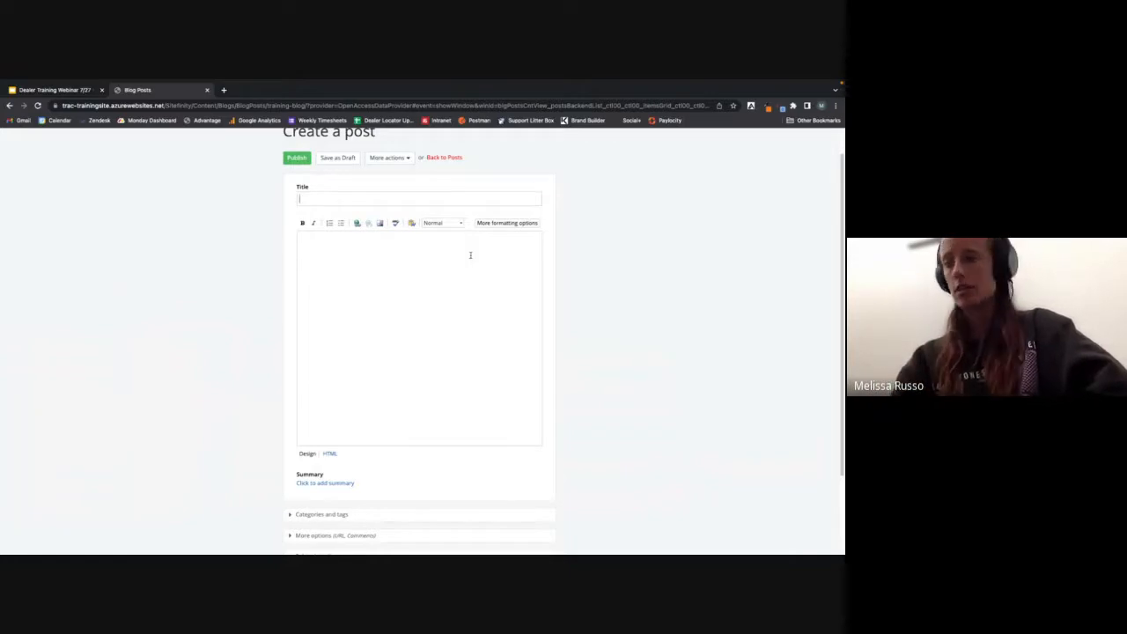
scroll(297, 266, "down", 2)
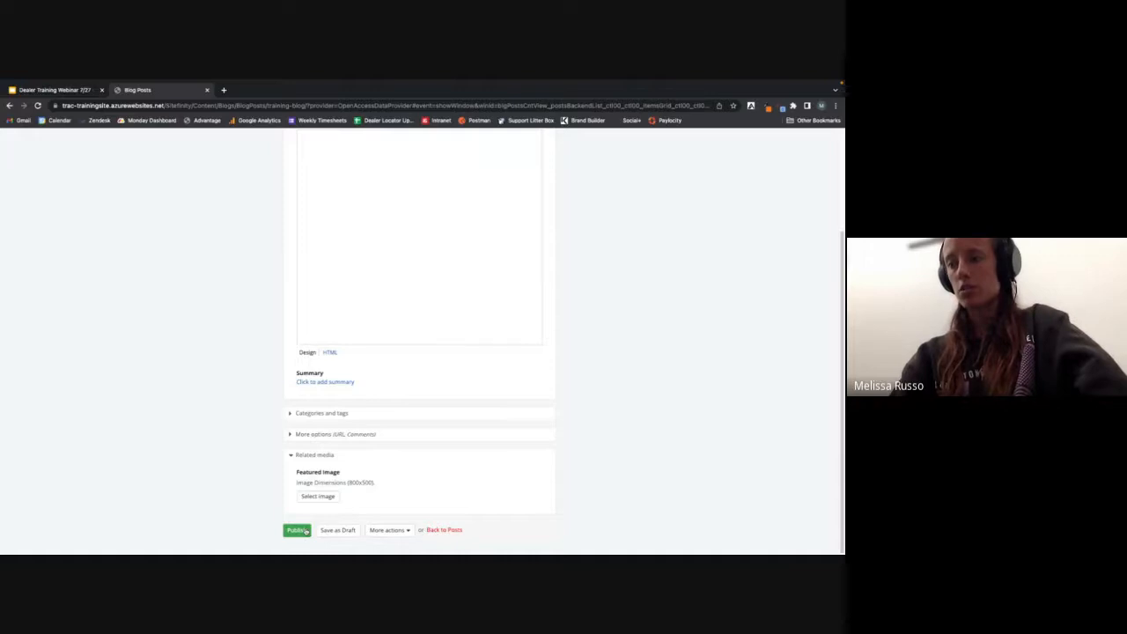
left_click(443, 531)
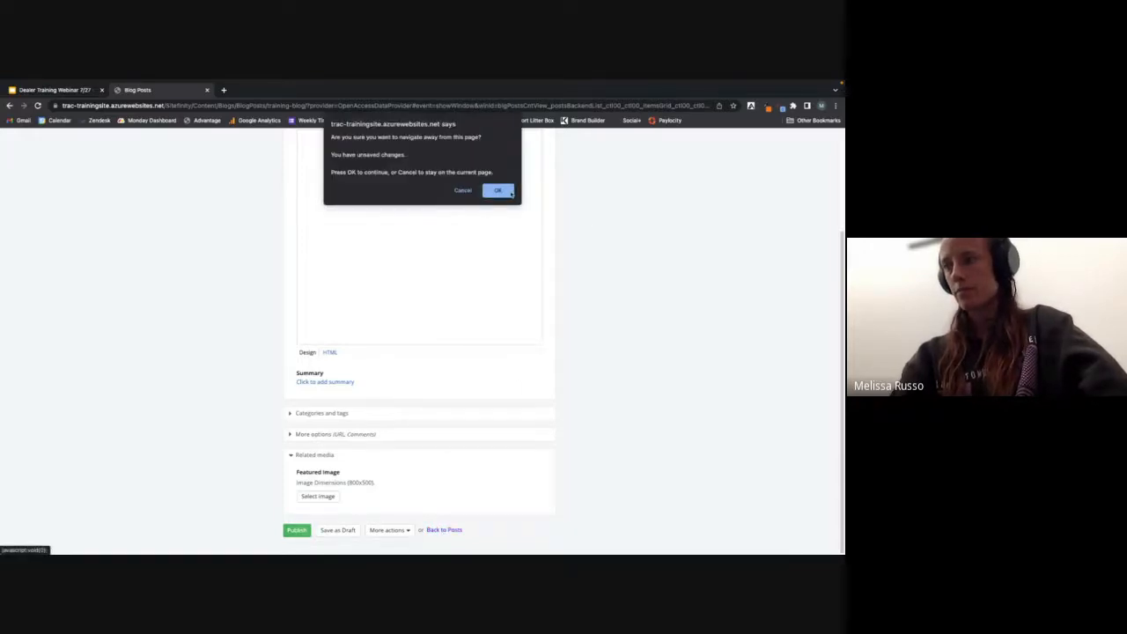
left_click(498, 190)
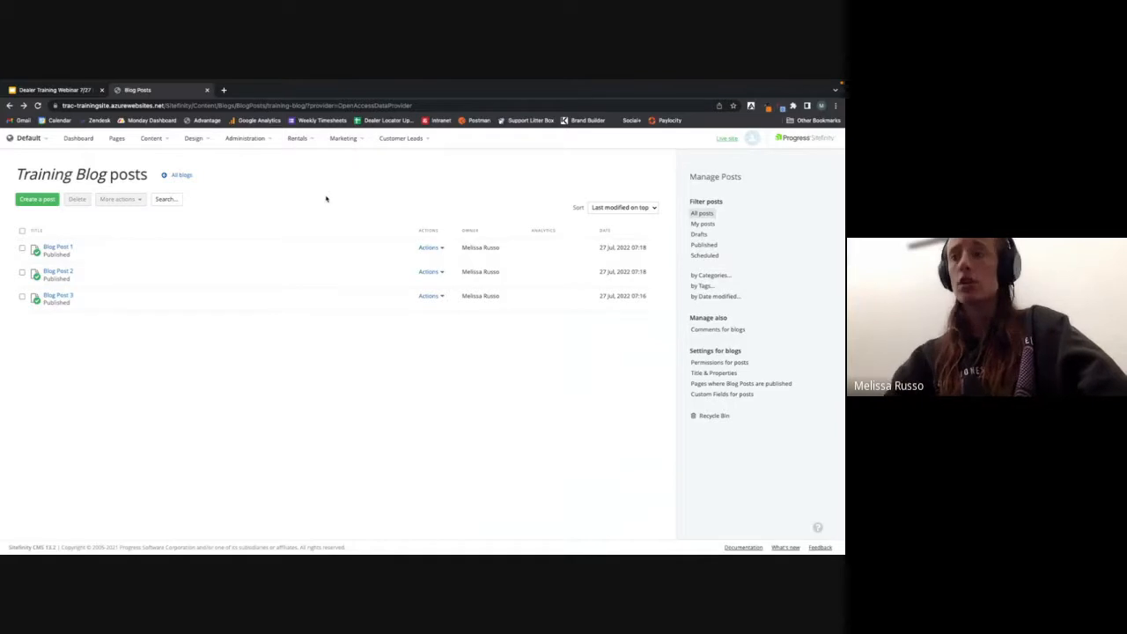
Publish the Blog page located under About in the site's pages.
left_click(117, 139)
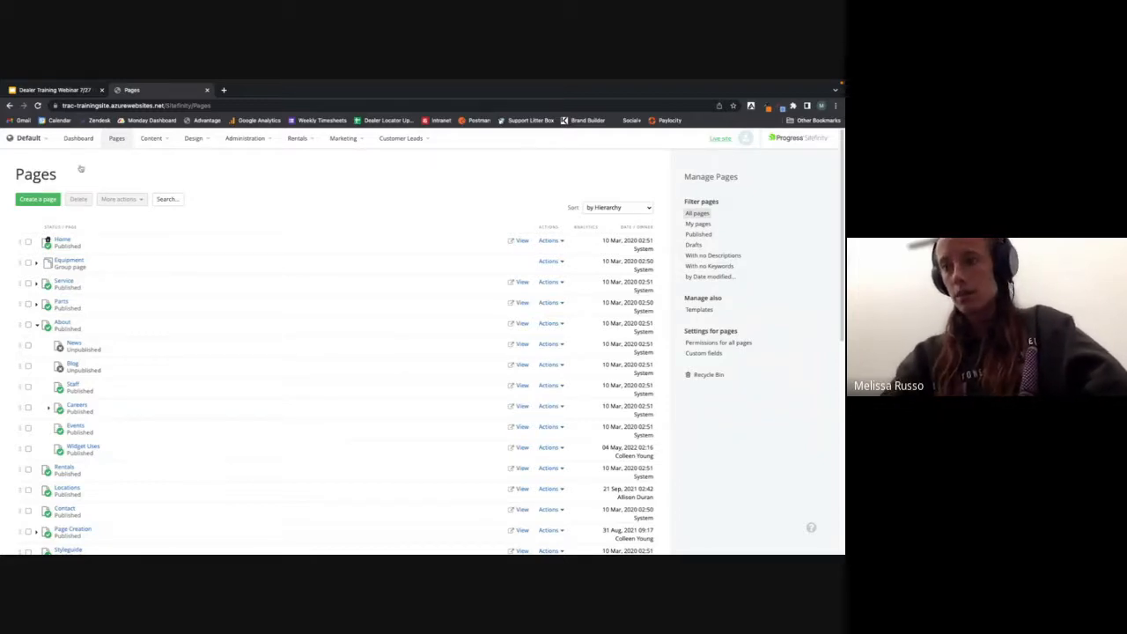
left_click(37, 326)
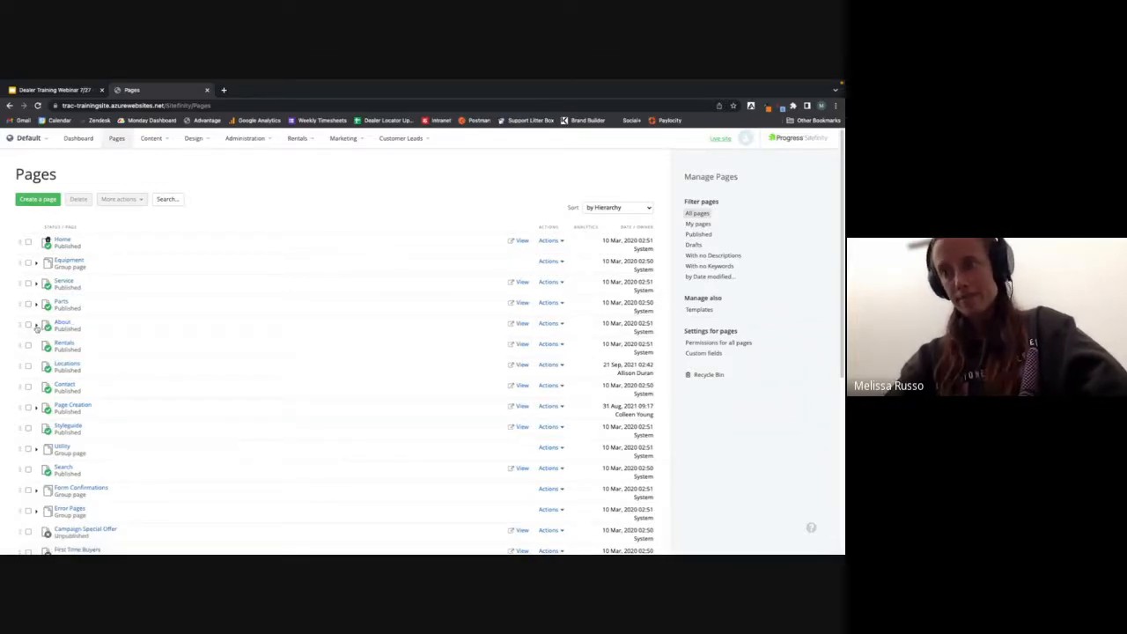
left_click(36, 326)
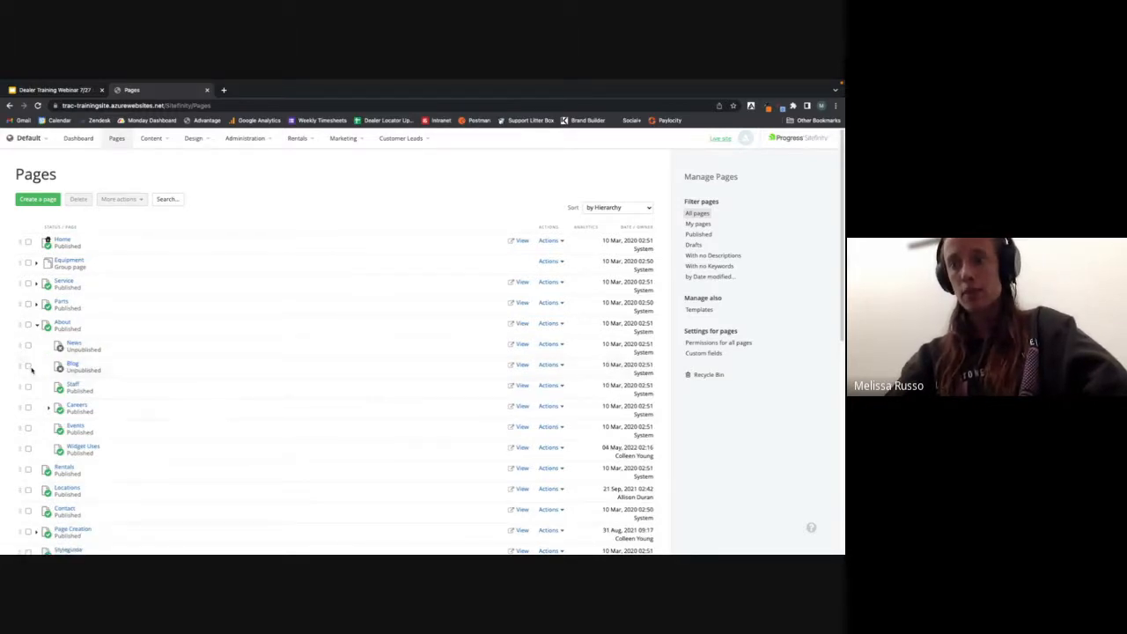
right_click(33, 368)
left_click(28, 365)
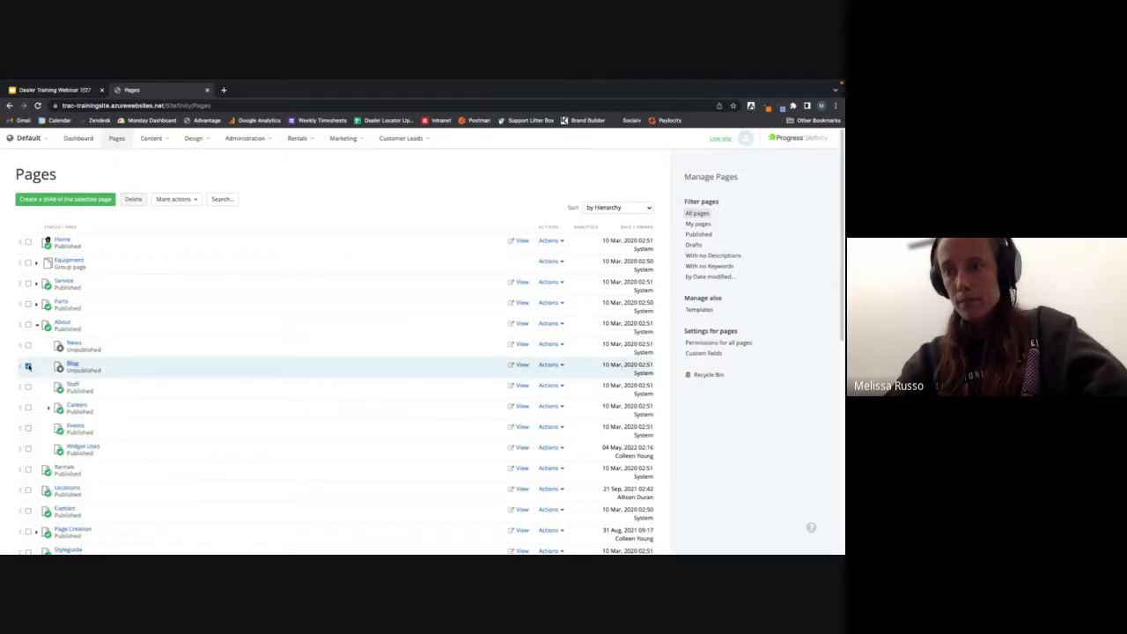
left_click(175, 199)
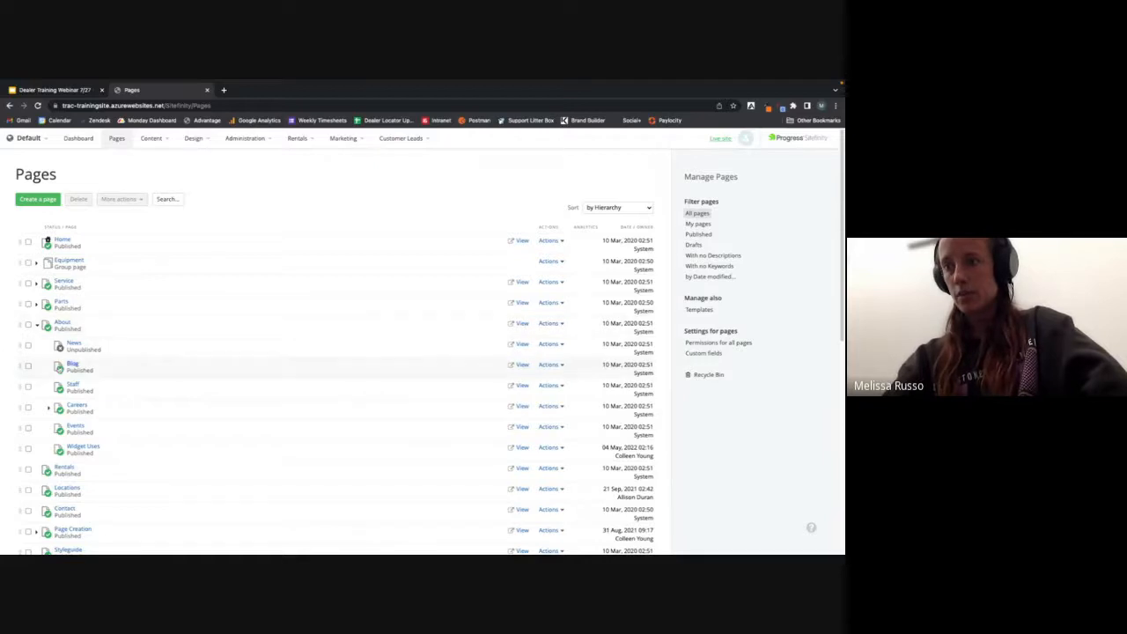
Add a Blog posts widget to the empty container on the Blog page and open its settings.
left_click(72, 365)
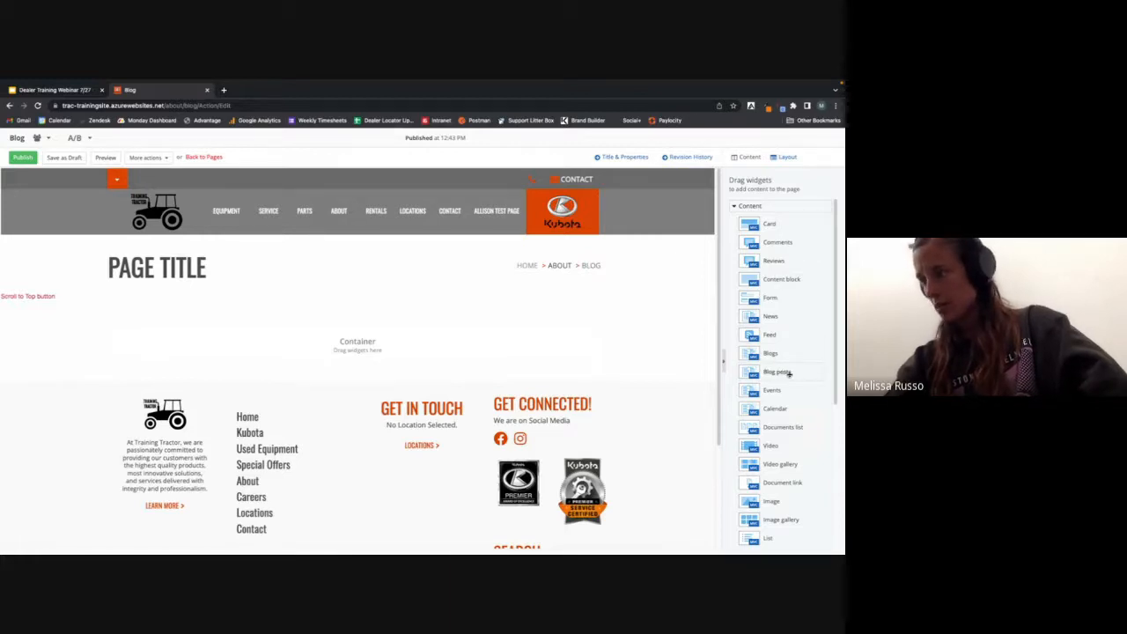
left_click_drag(789, 373, 424, 351)
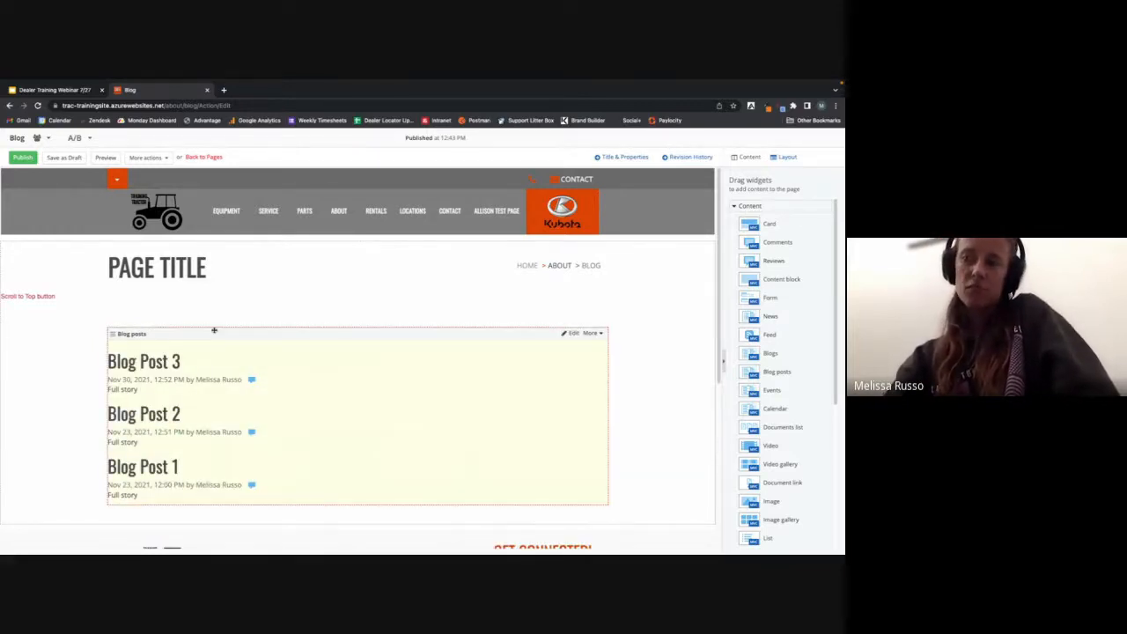
left_click(572, 334)
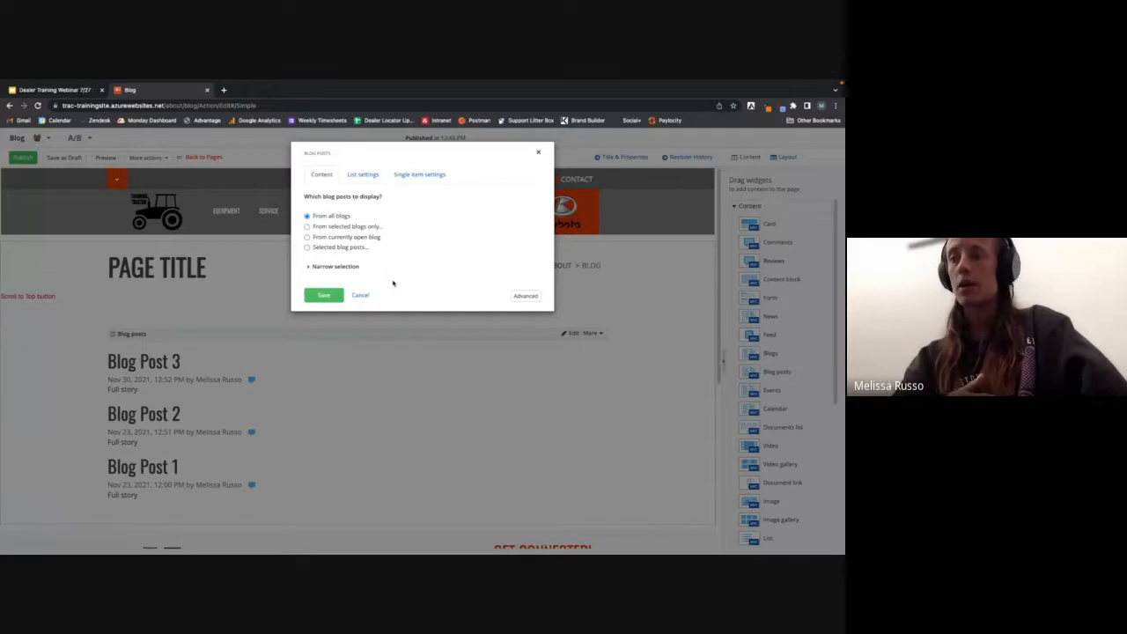
left_click(307, 227)
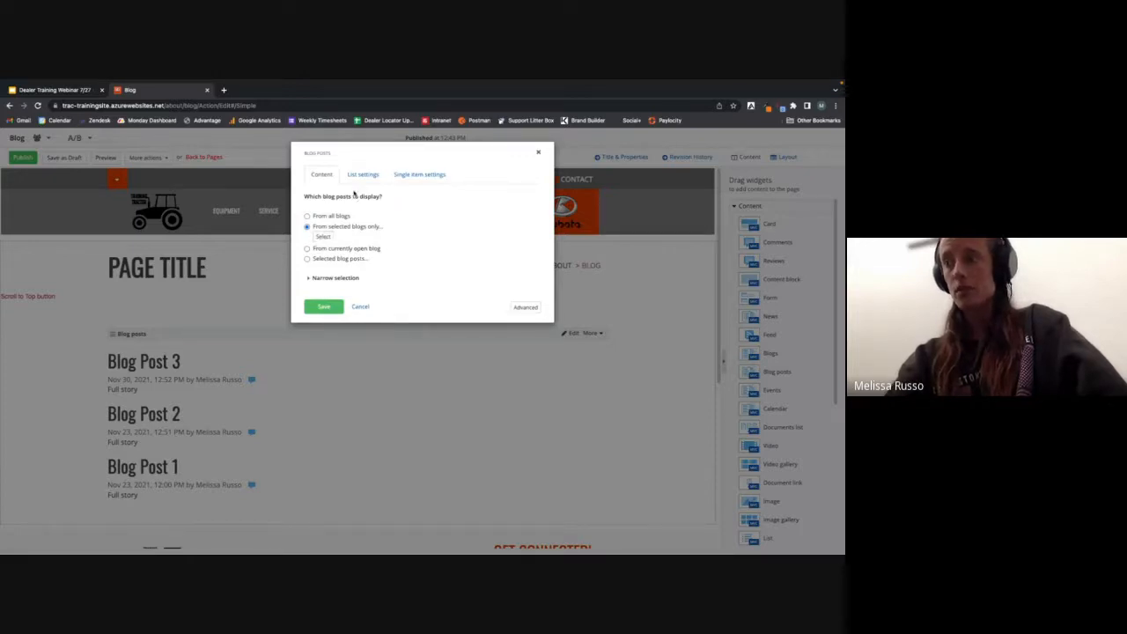
left_click(322, 237)
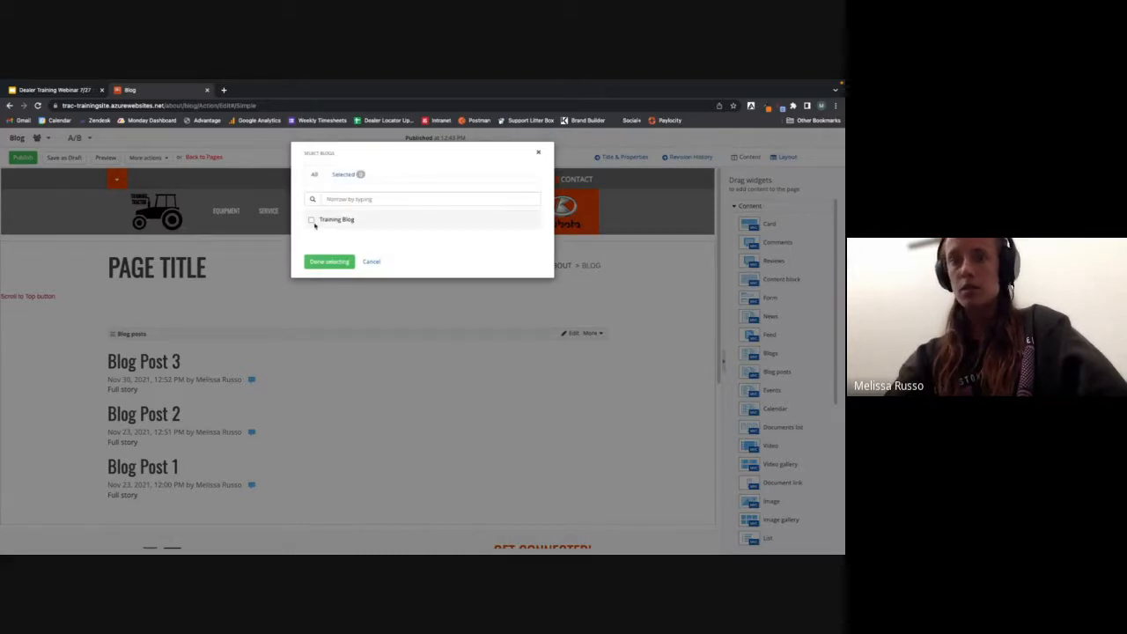
left_click(314, 223)
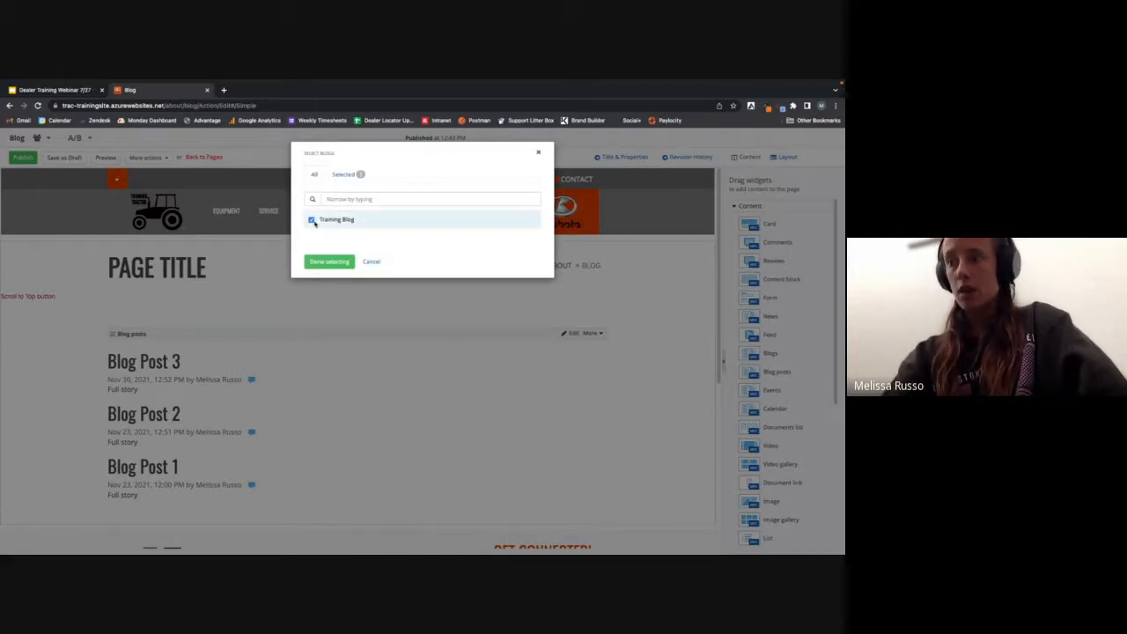
left_click(369, 261)
left_click(307, 216)
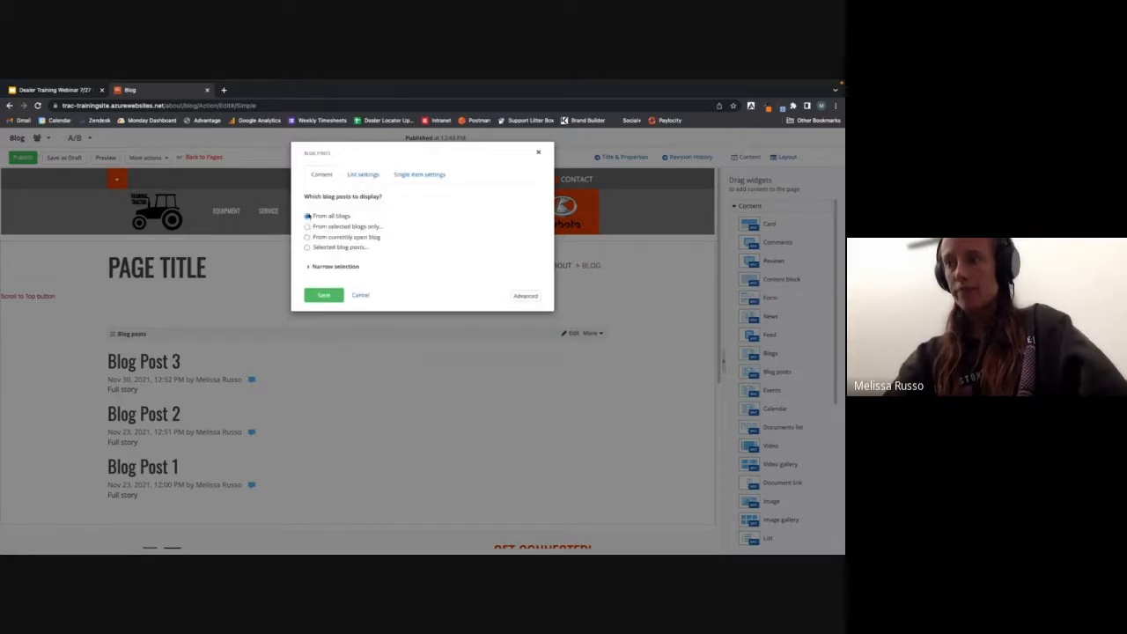
Set the Blog posts widget's list template to Homepage news, save it, and check the layout.
left_click(363, 175)
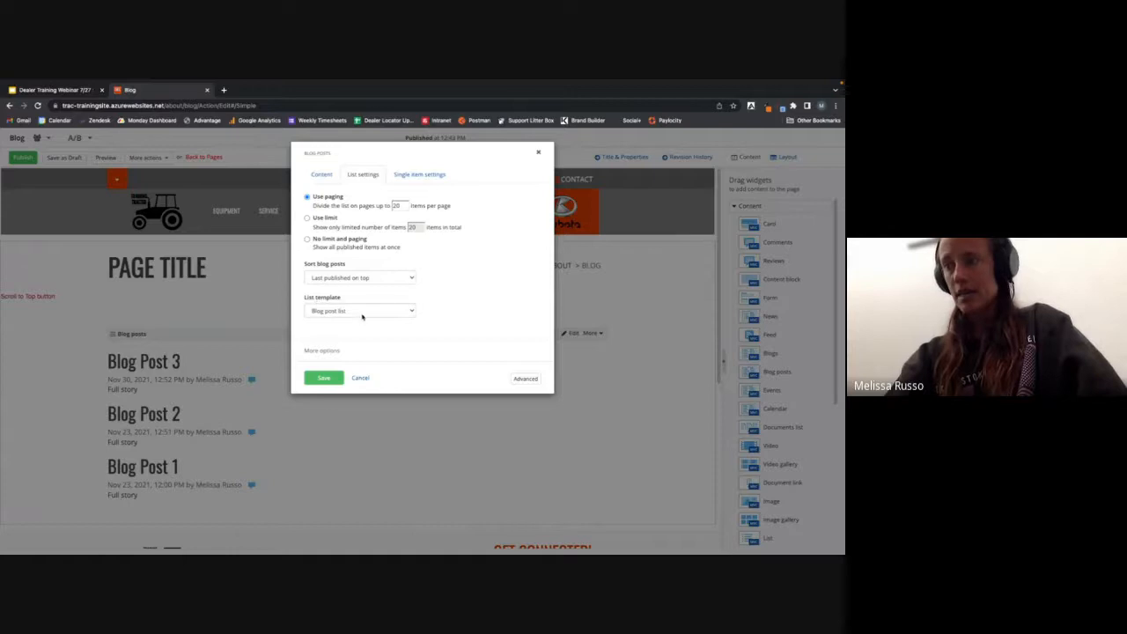
left_click(363, 314)
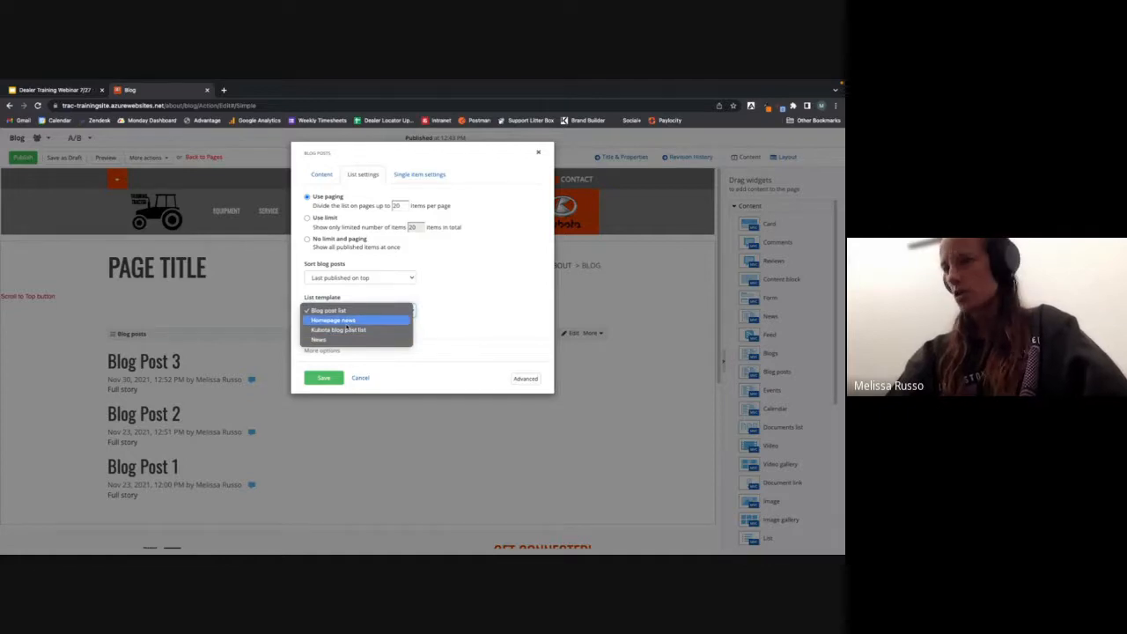
left_click(344, 321)
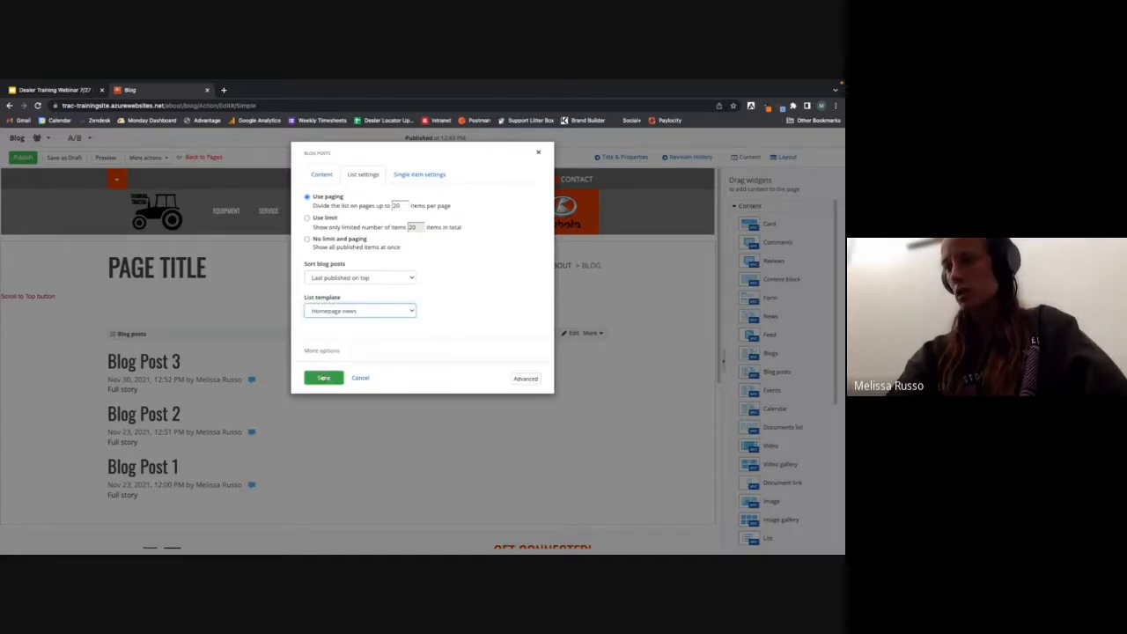
left_click(323, 378)
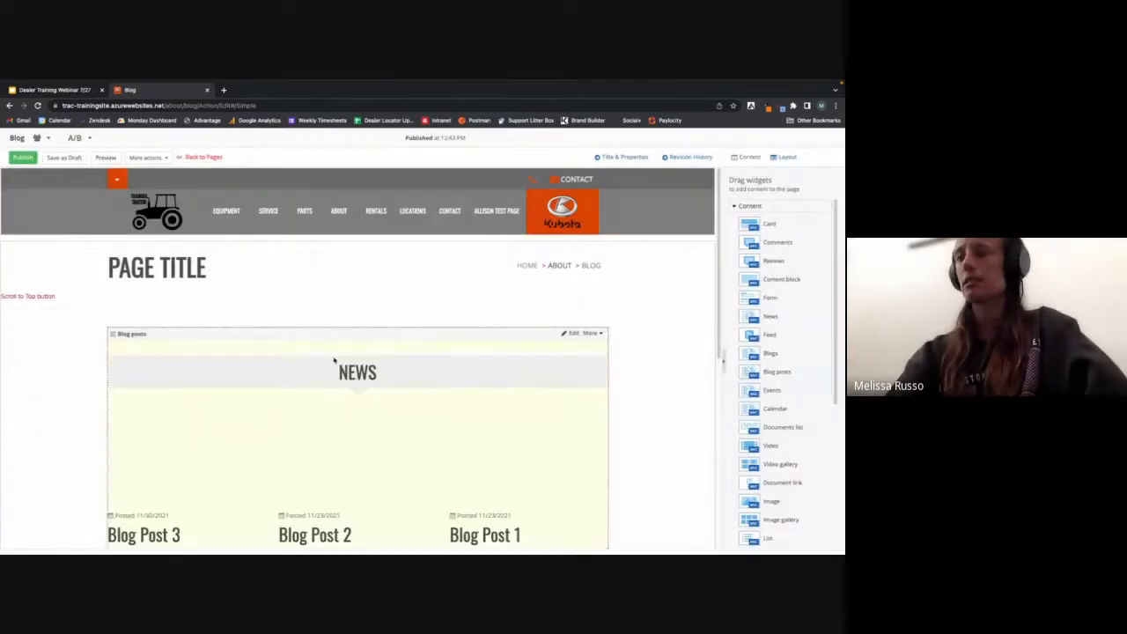
scroll(636, 332, "down", 2)
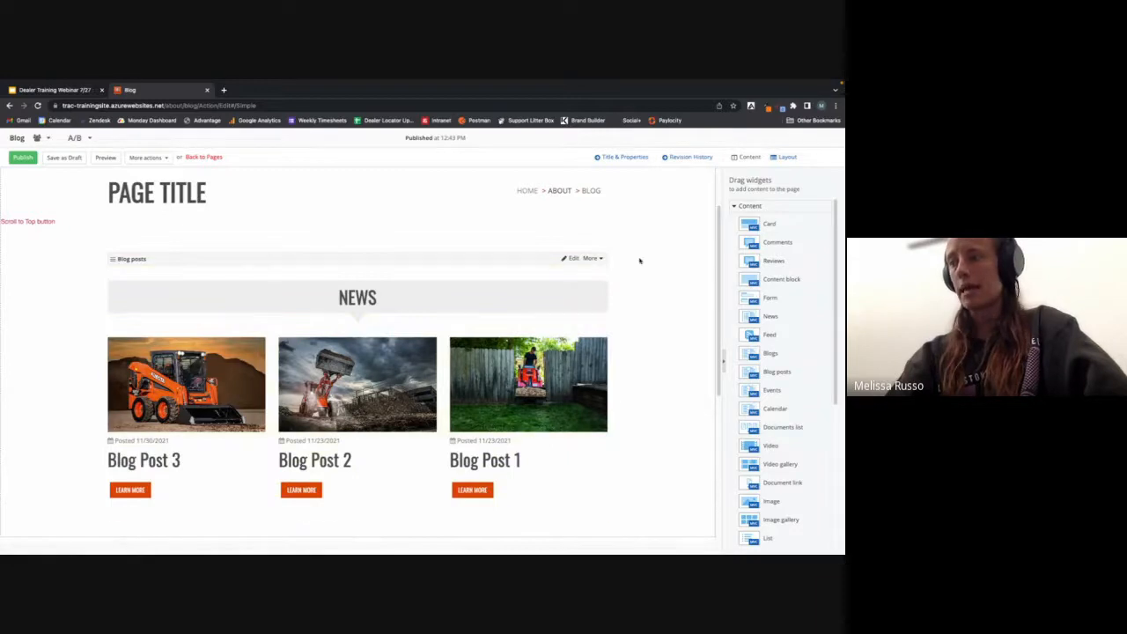
Change the Blog posts widget's list template to News, save it, and review the resulting layout.
left_click(573, 258)
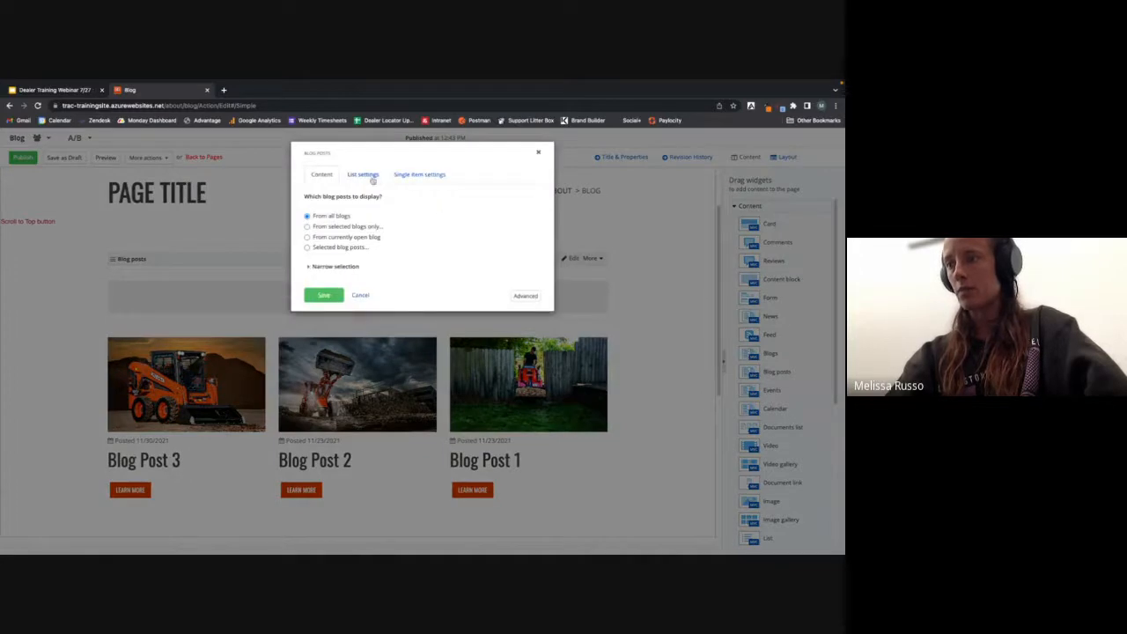
left_click(373, 179)
left_click(368, 313)
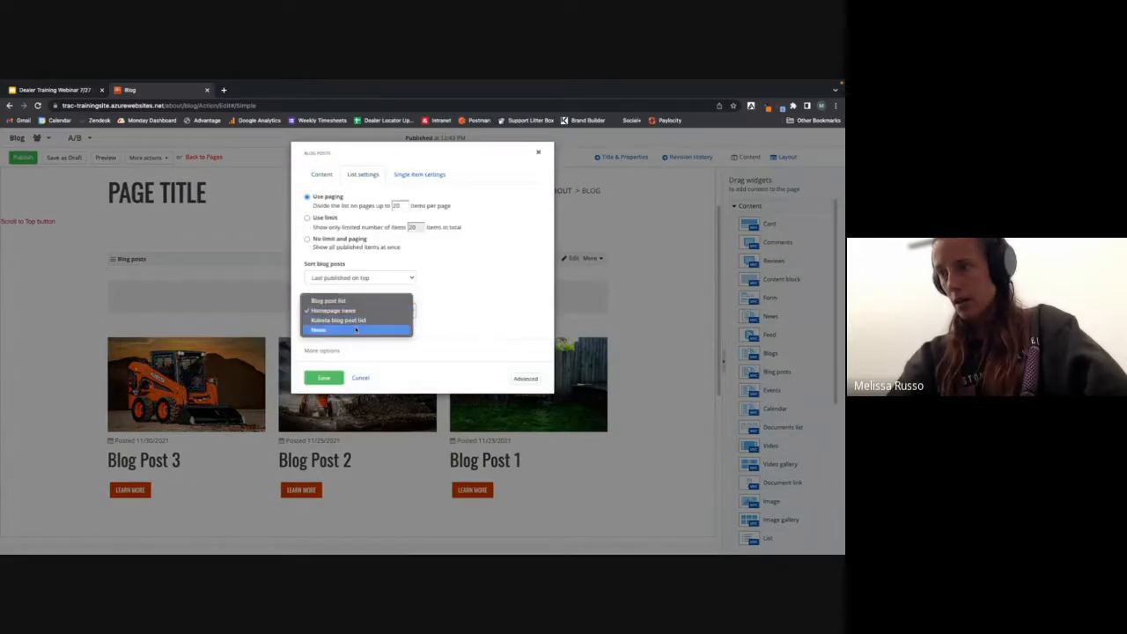
left_click(356, 328)
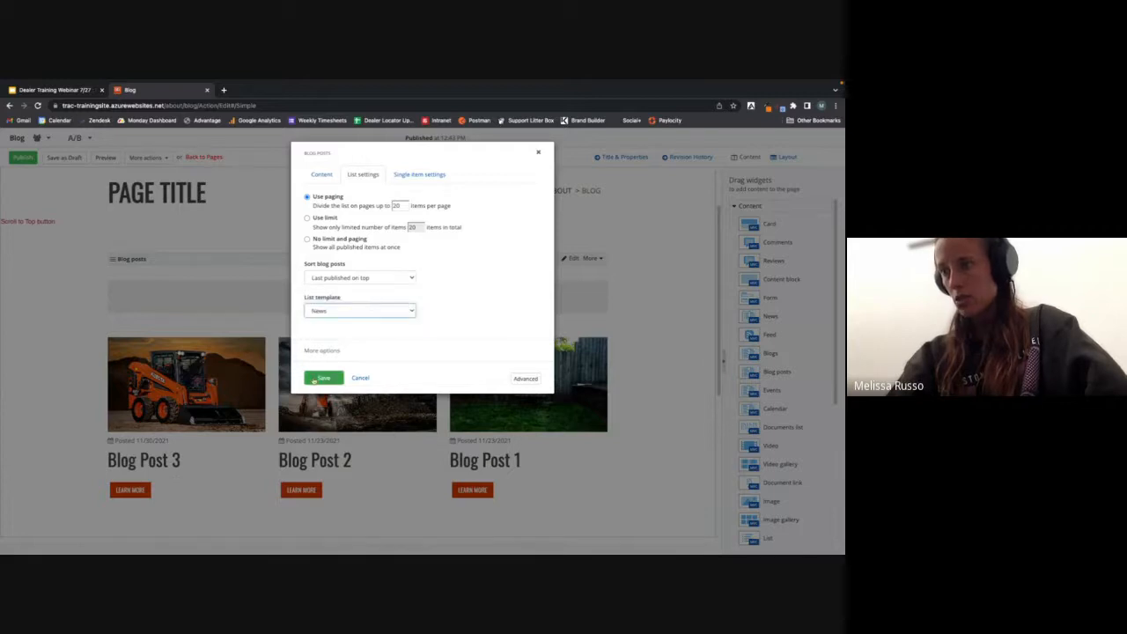
left_click(323, 377)
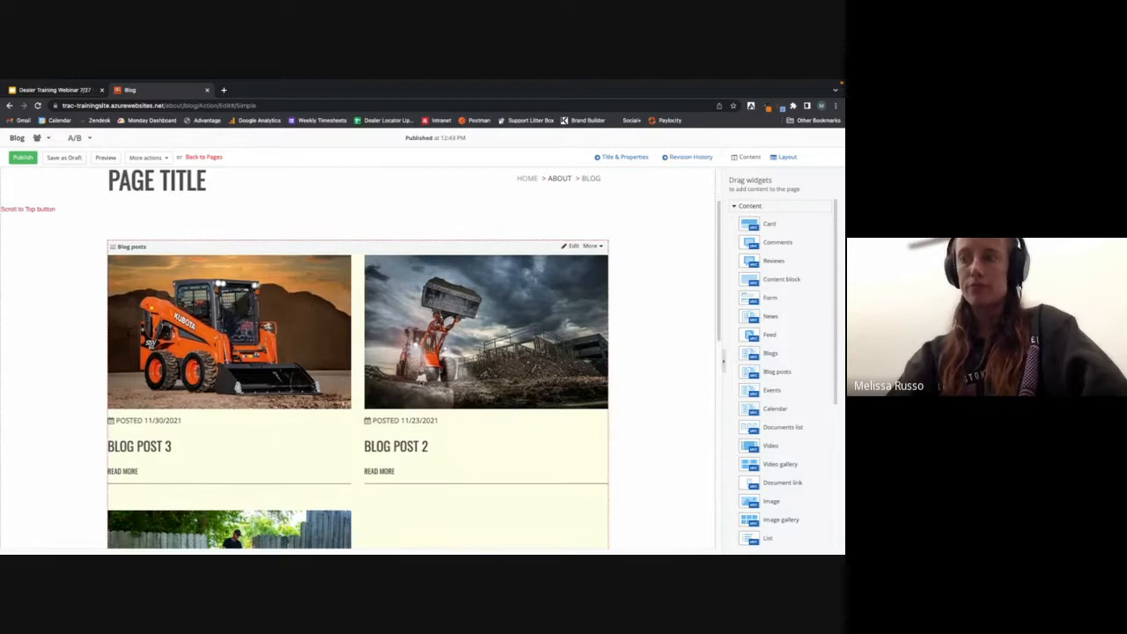
scroll(540, 365, "down", 2)
scroll(563, 377, "up", 2)
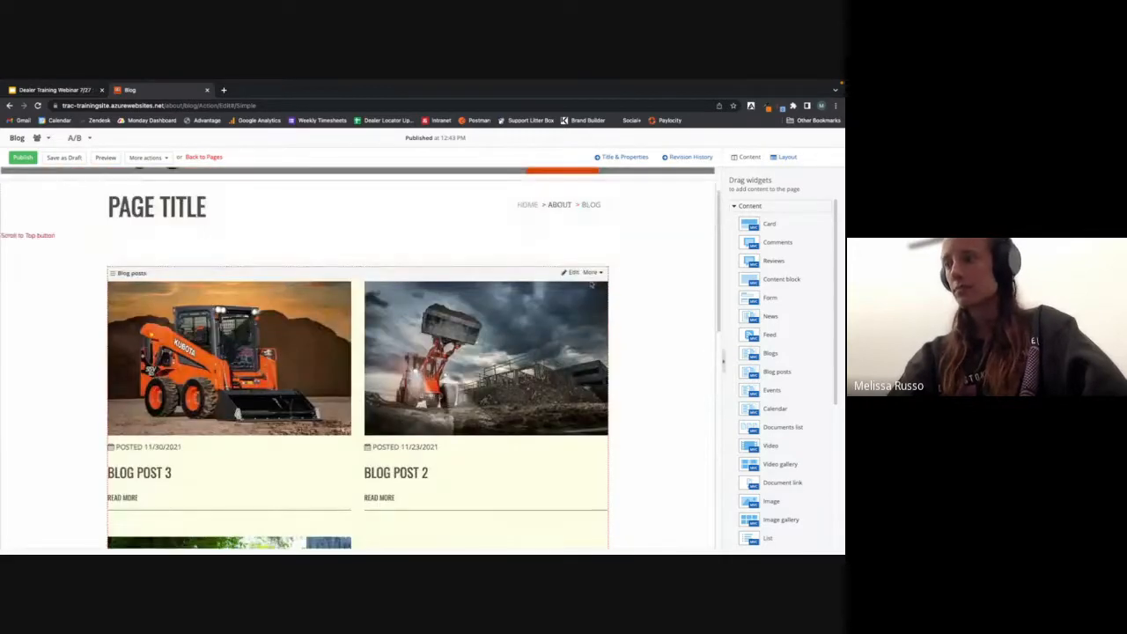
Switch the Blog posts widget back to the Homepage news list template and save the settings.
left_click(571, 273)
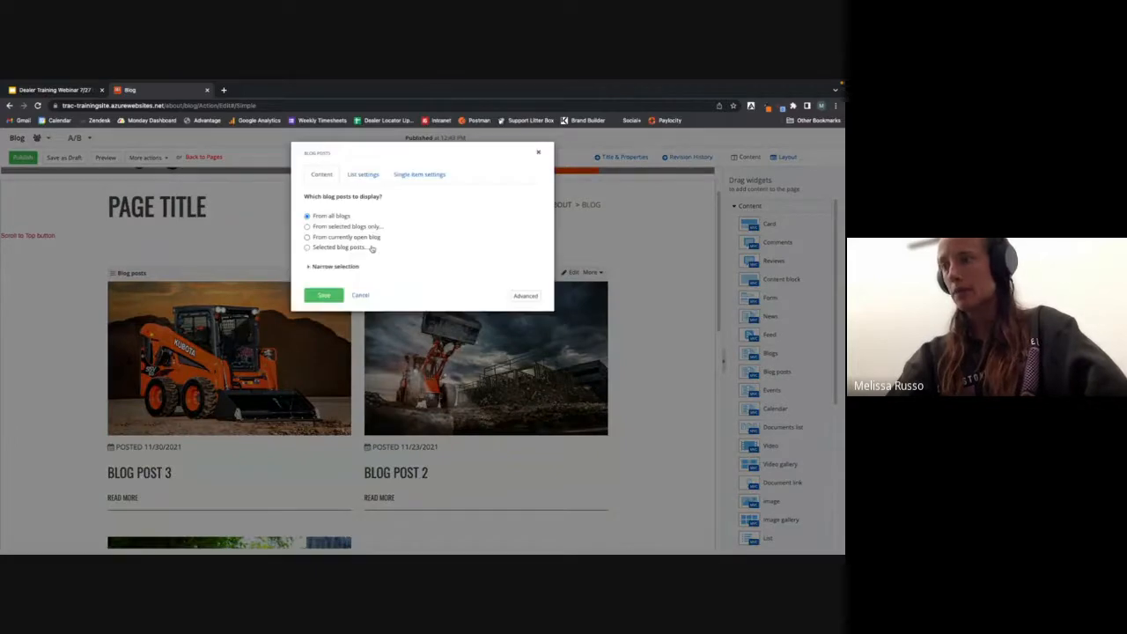
left_click(365, 176)
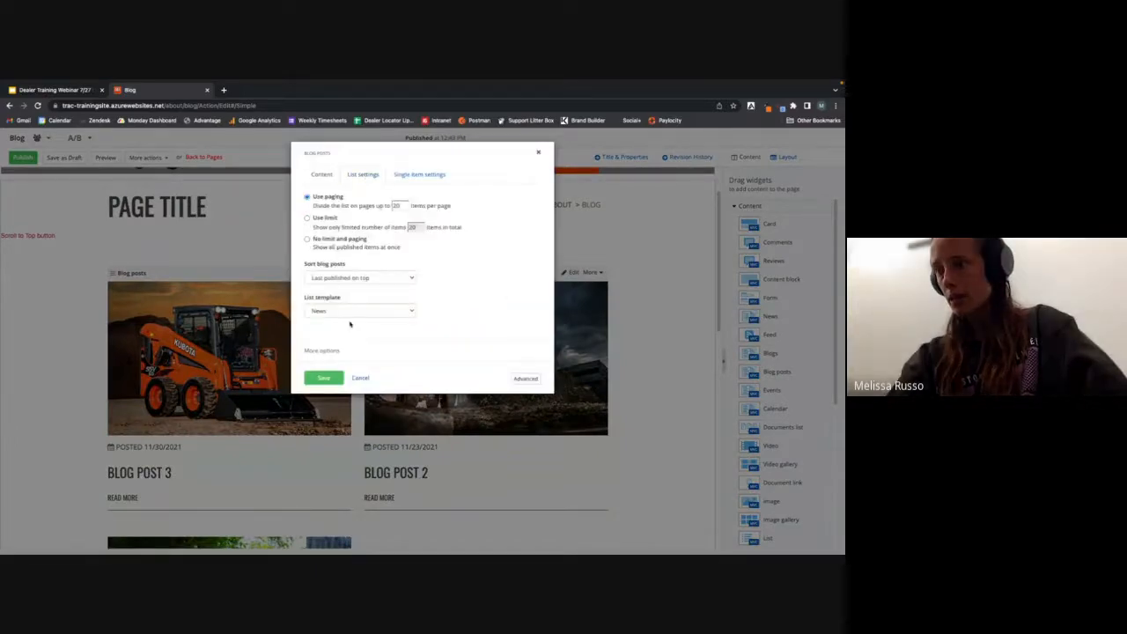
left_click(356, 314)
left_click(353, 291)
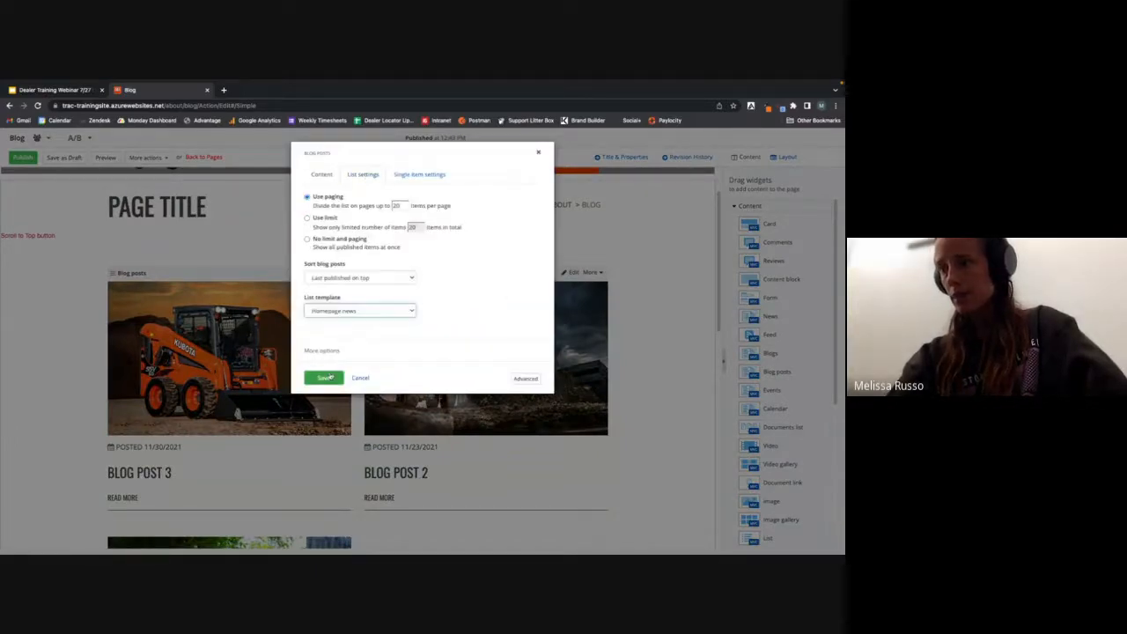
left_click(323, 378)
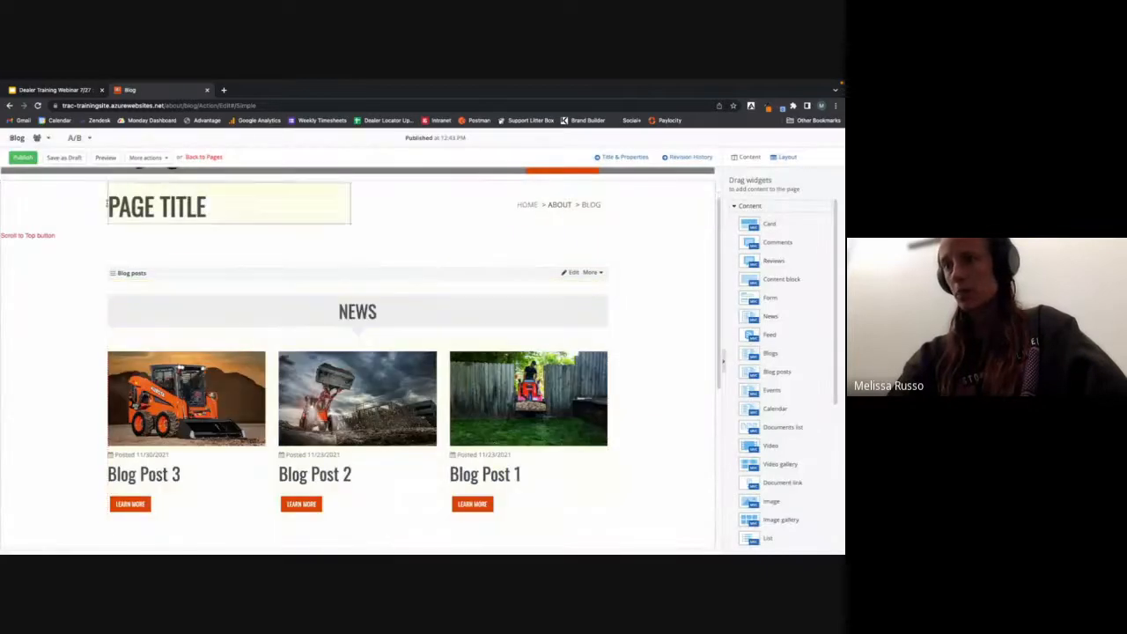
Preview the Blog page, open the full article for Blog Post 3, and close the preview.
left_click(105, 158)
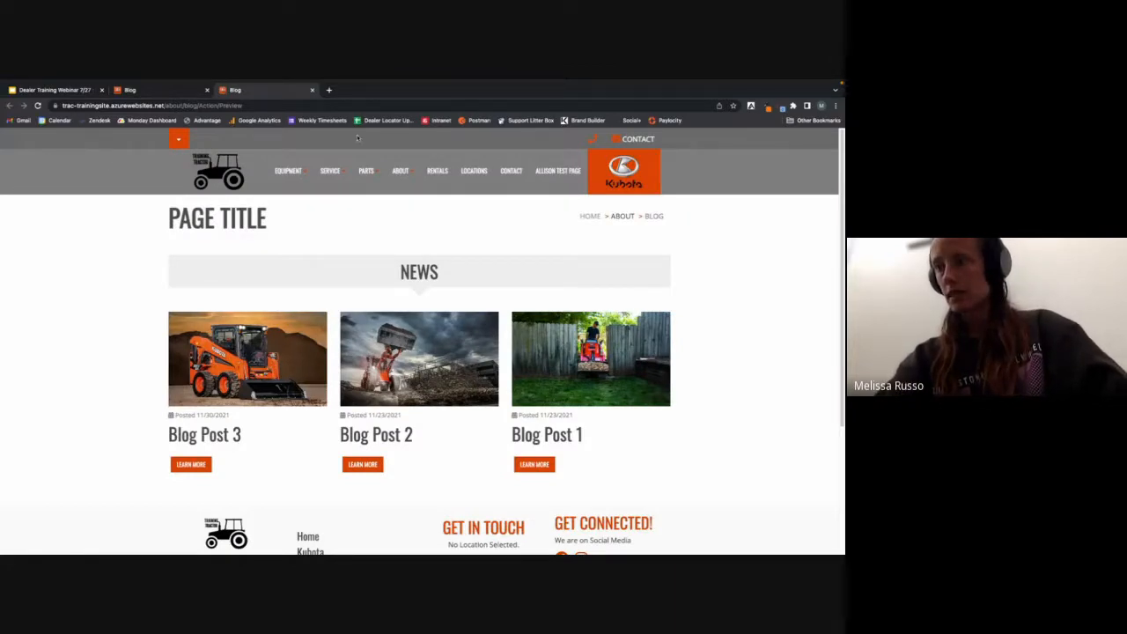
mouse_move(403, 172)
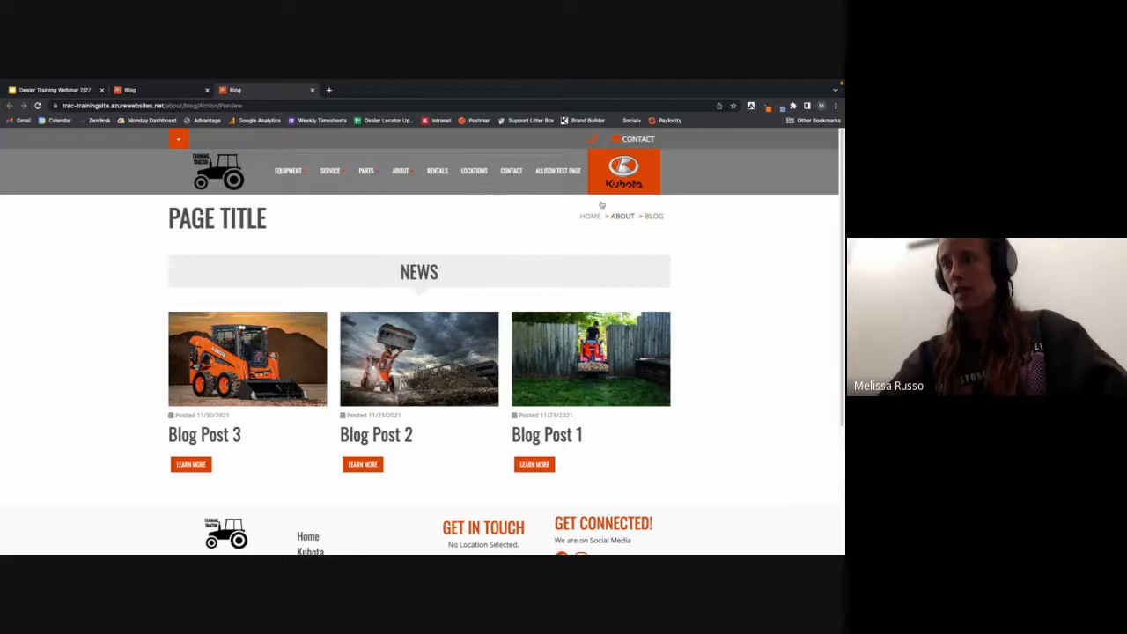
left_click(191, 467)
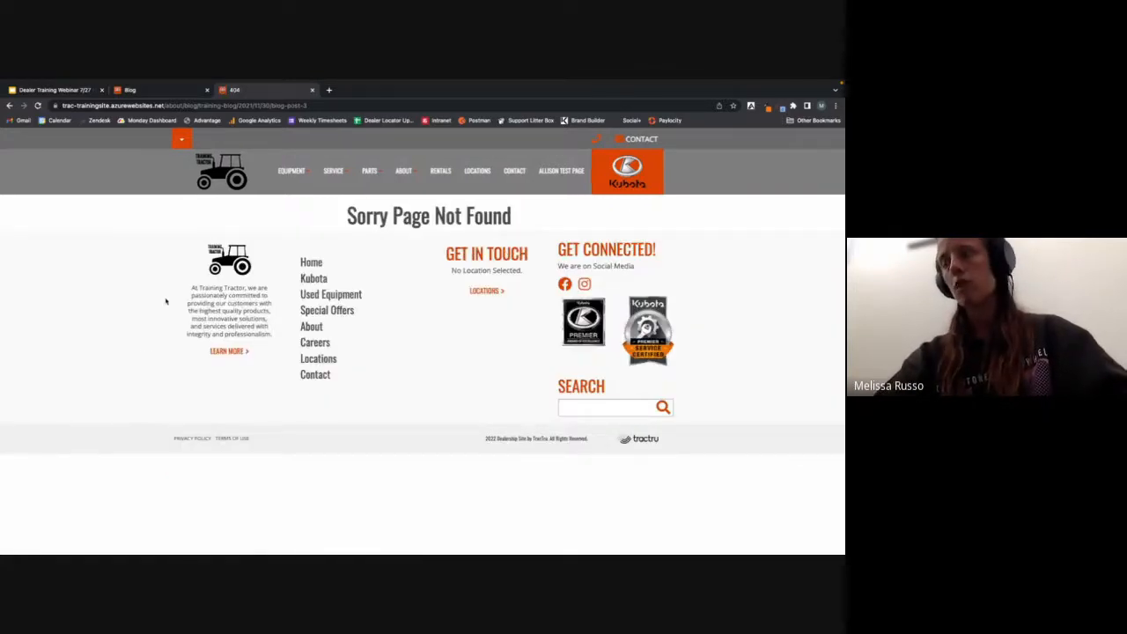
left_click_drag(468, 197, 495, 193)
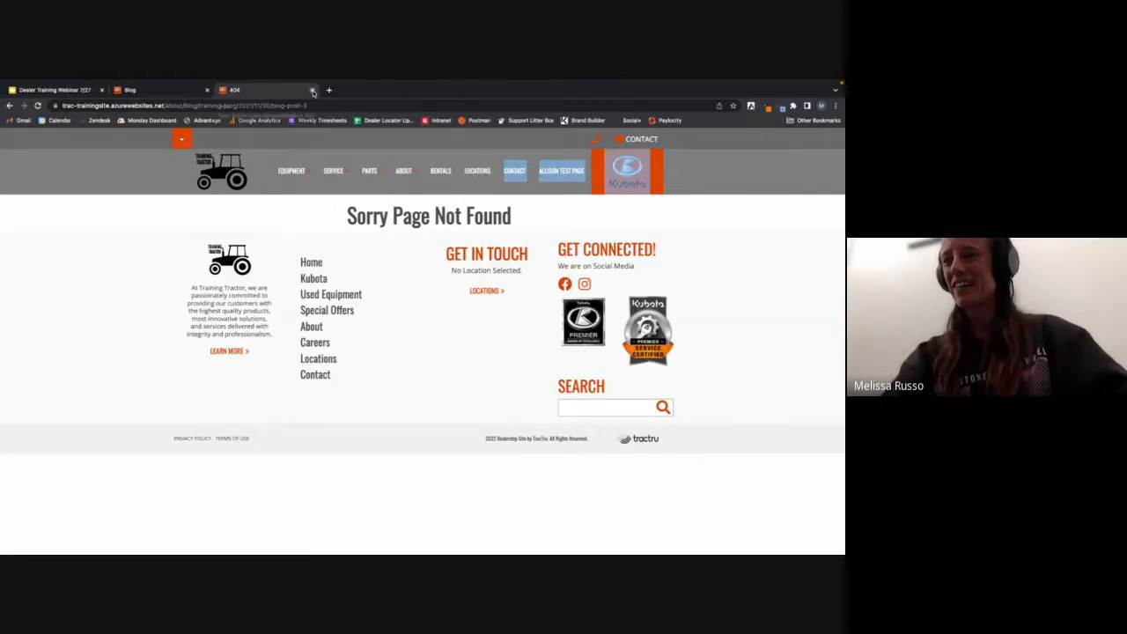
left_click(312, 91)
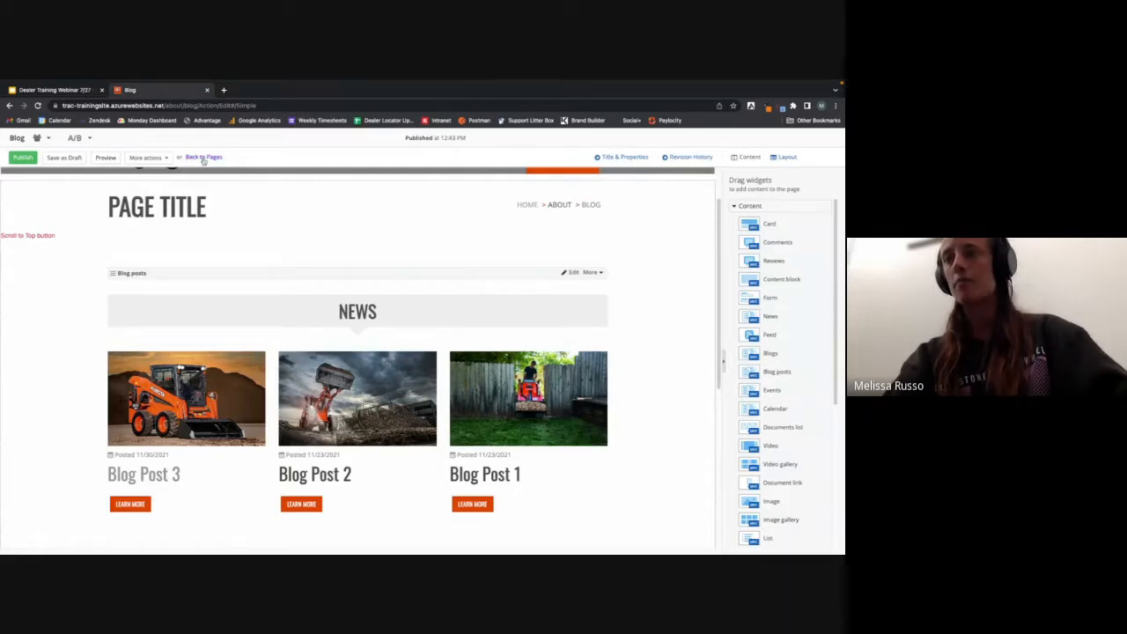
Exit the Blog page editor without saving and open Blog Post 1 from the Training Blog for editing.
left_click(203, 158)
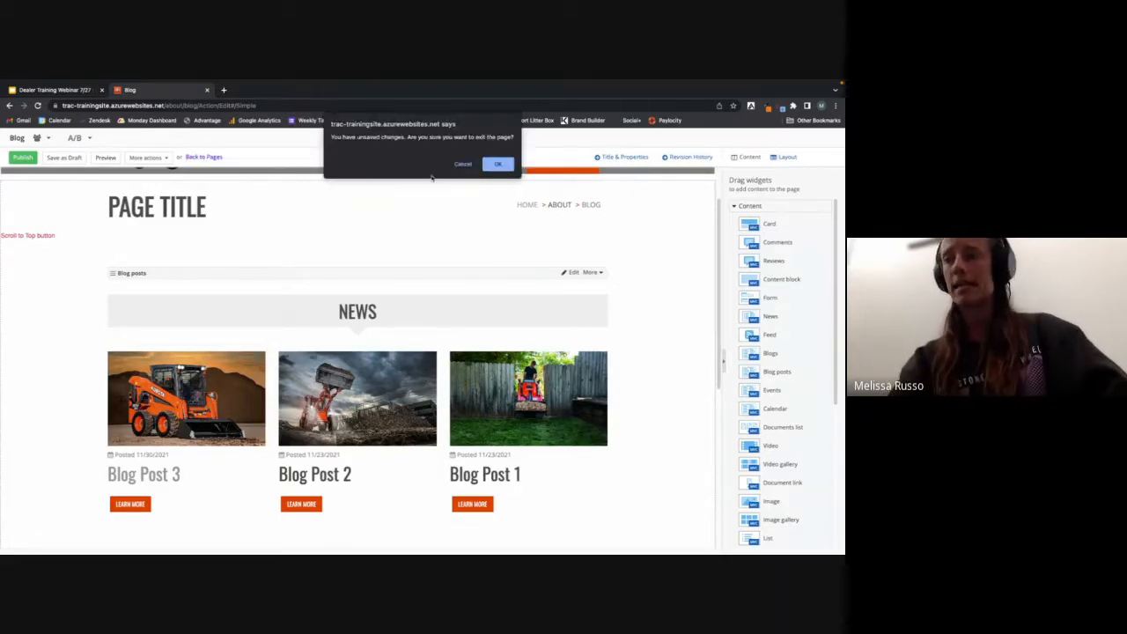
left_click(496, 164)
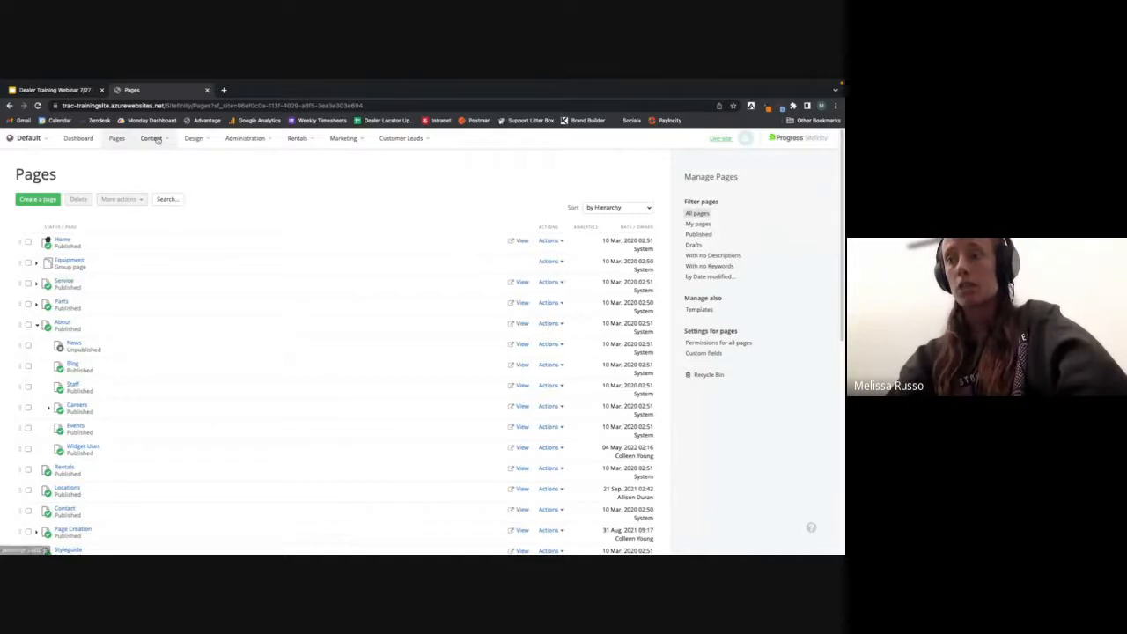
mouse_move(154, 147)
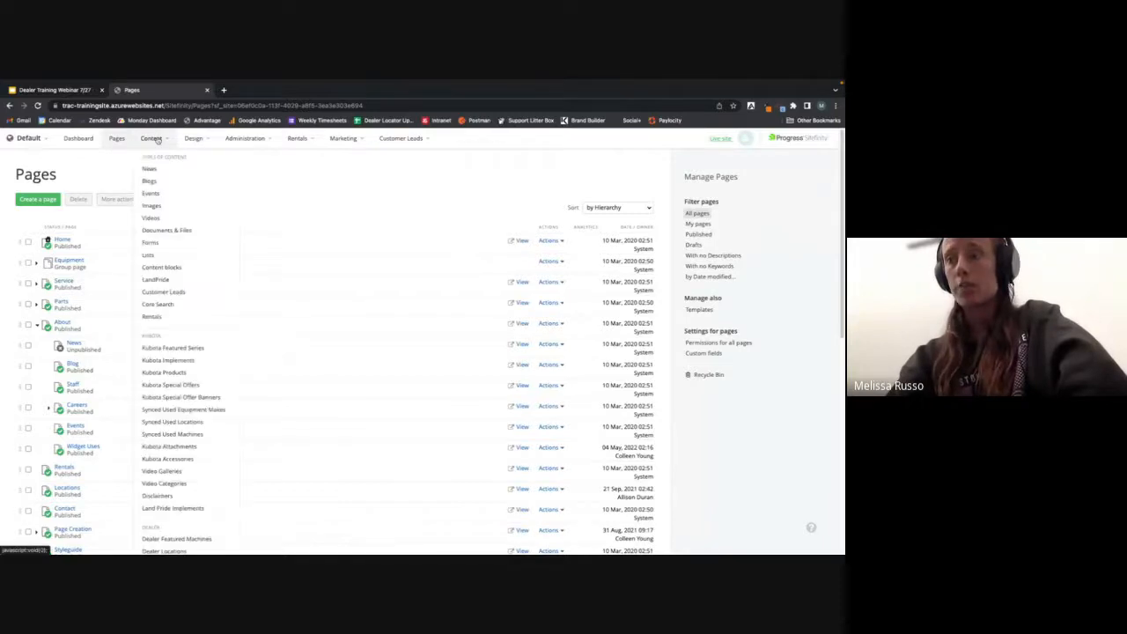
left_click(150, 182)
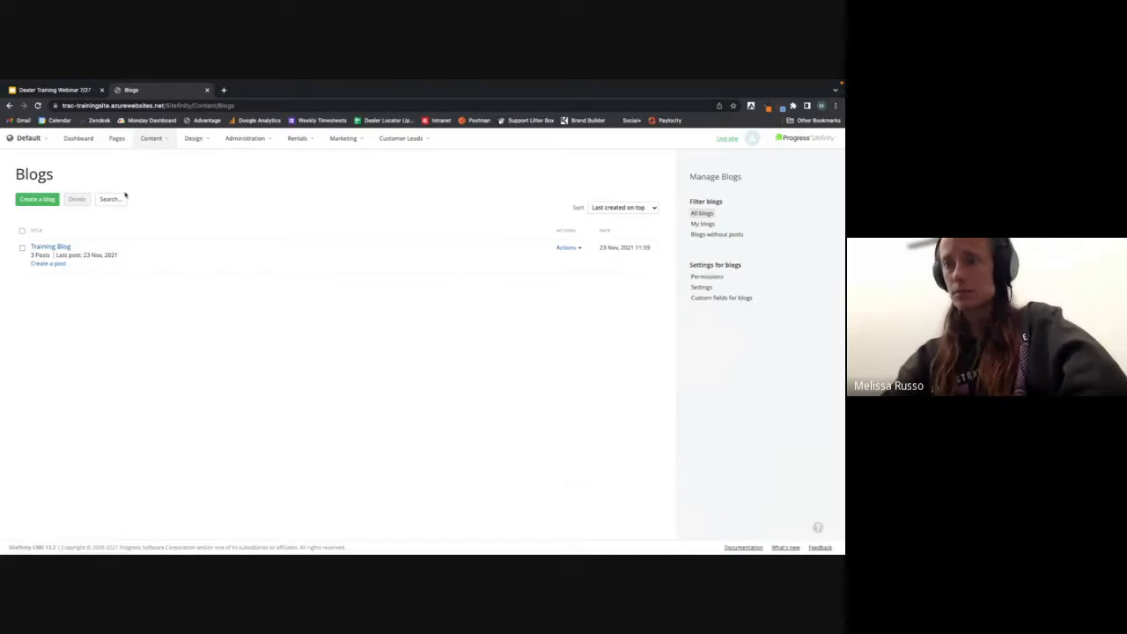
left_click(40, 250)
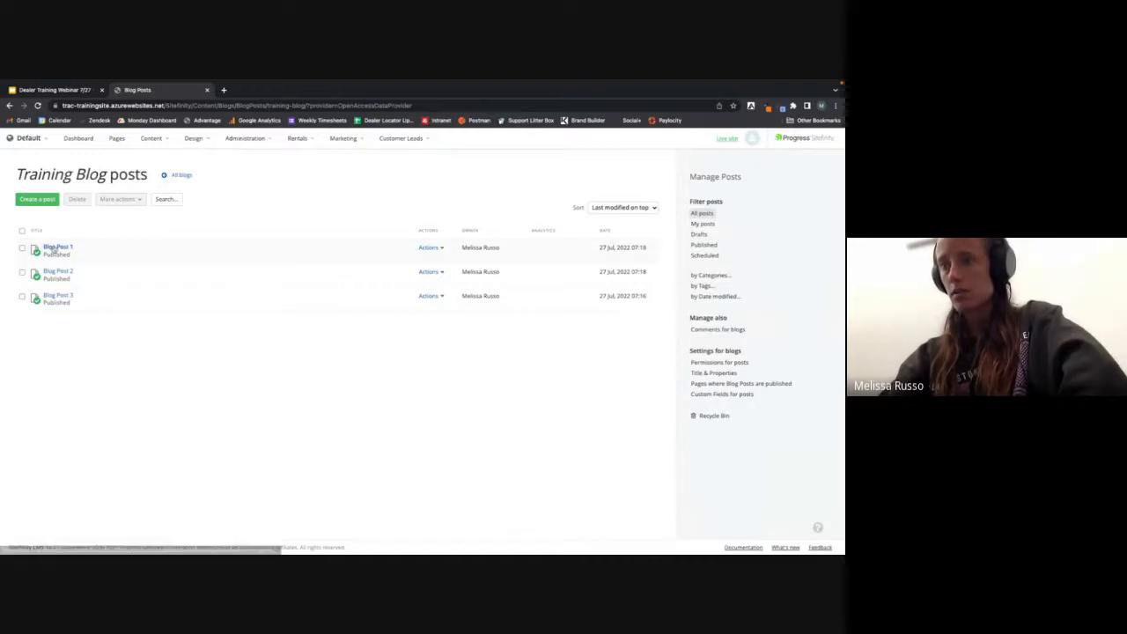
left_click(55, 248)
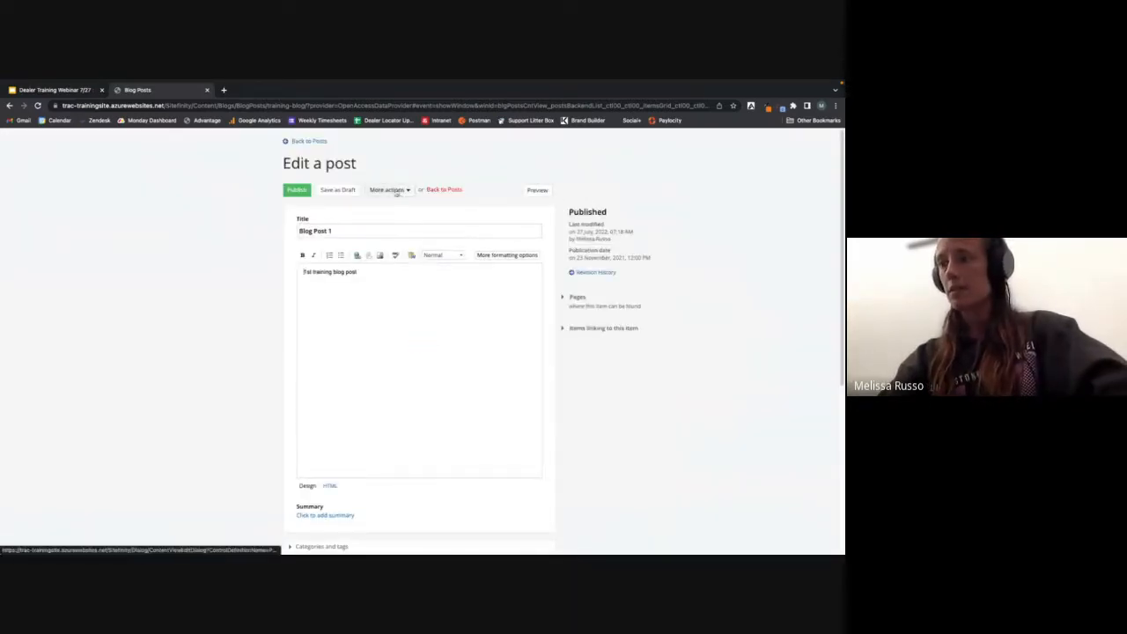
Try scheduling Blog Post 1 with a publication date of November 24, 2021 at 12:00, leaving the scheduling dialog without saving.
left_click(391, 190)
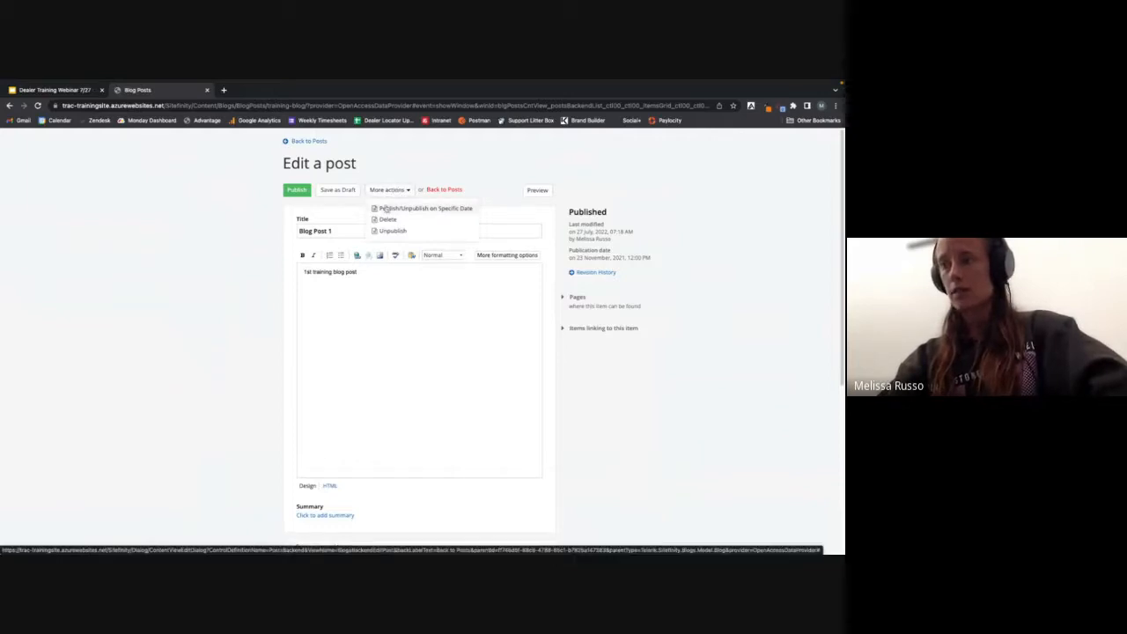
left_click(457, 213)
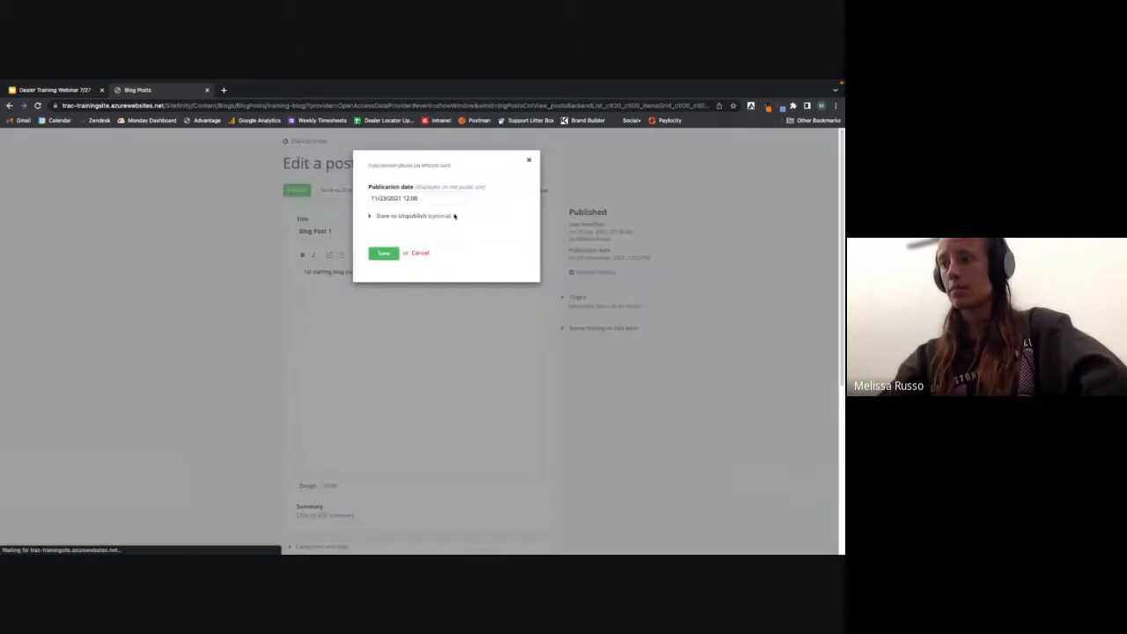
left_click(447, 199)
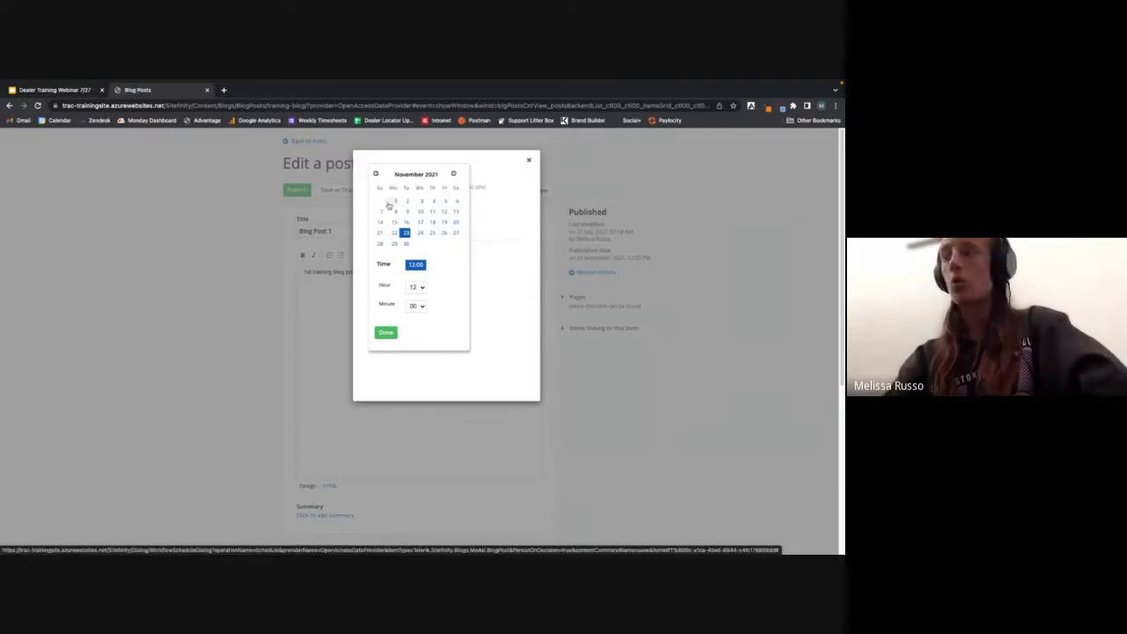
left_click(405, 245)
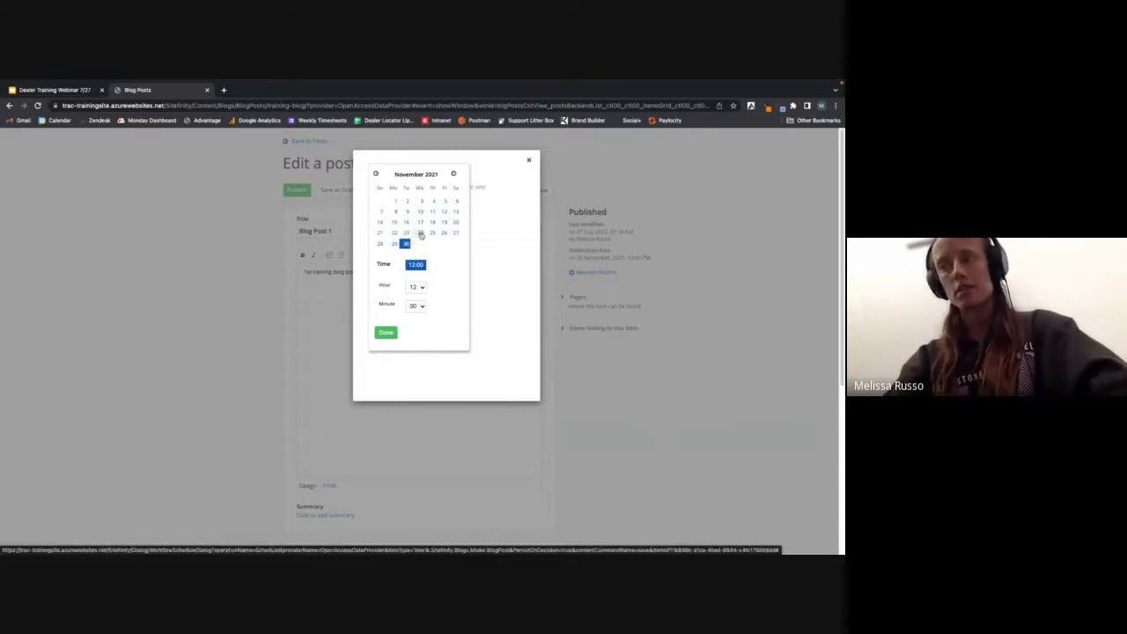
left_click(420, 233)
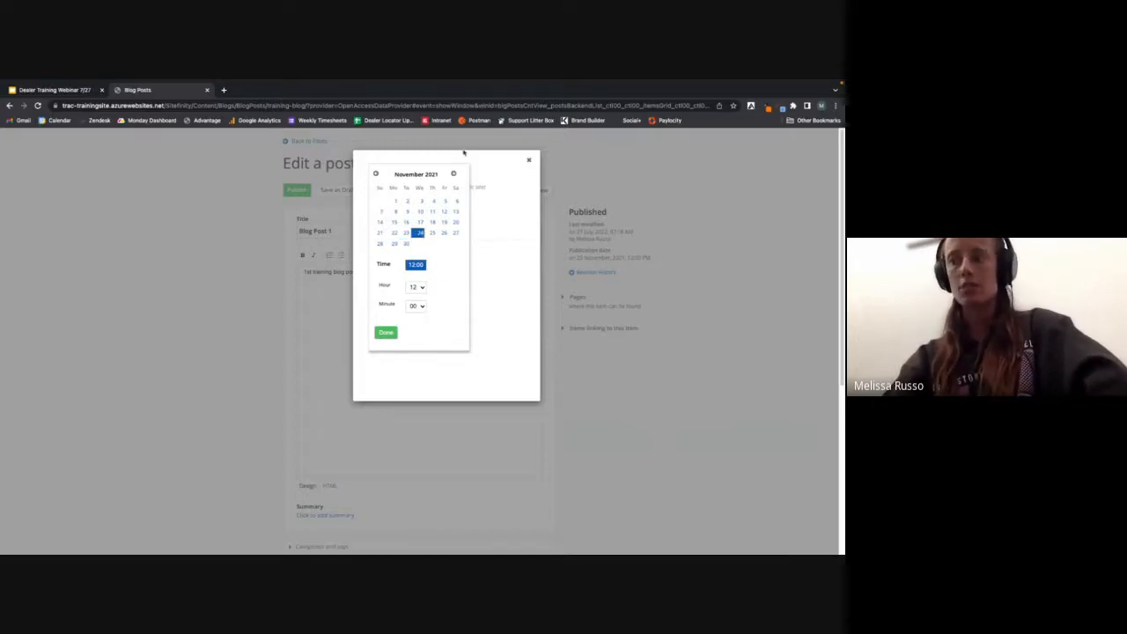
left_click(388, 332)
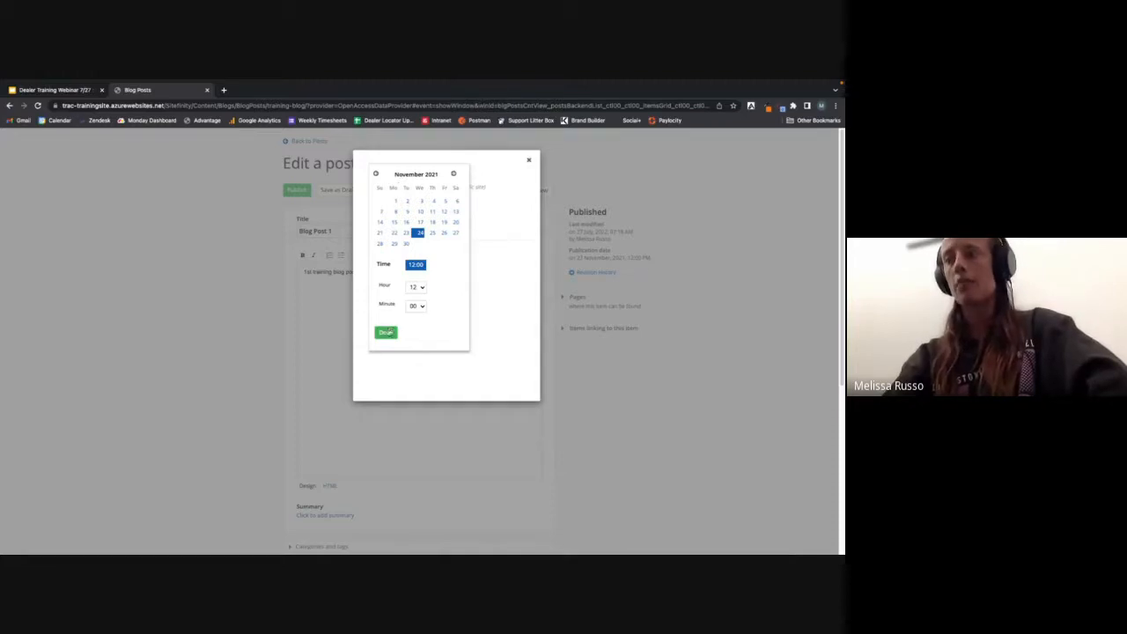
left_click(528, 159)
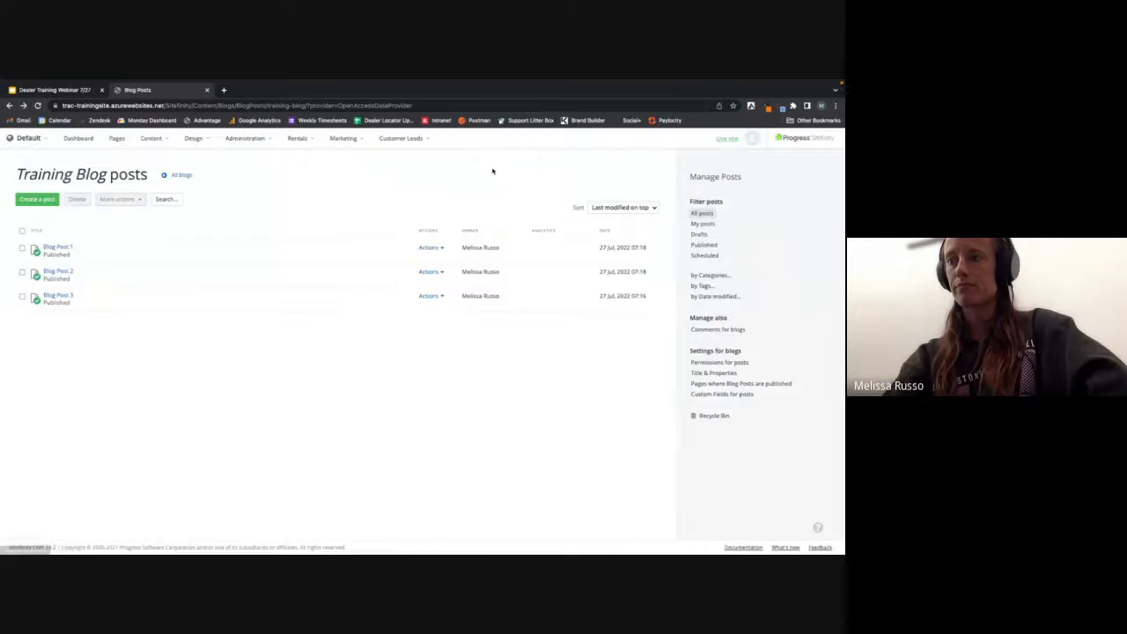
Close the blog posts page and advance the Dealer Training Webinar presentation to the Custom Landing Pages slide.
left_click(208, 90)
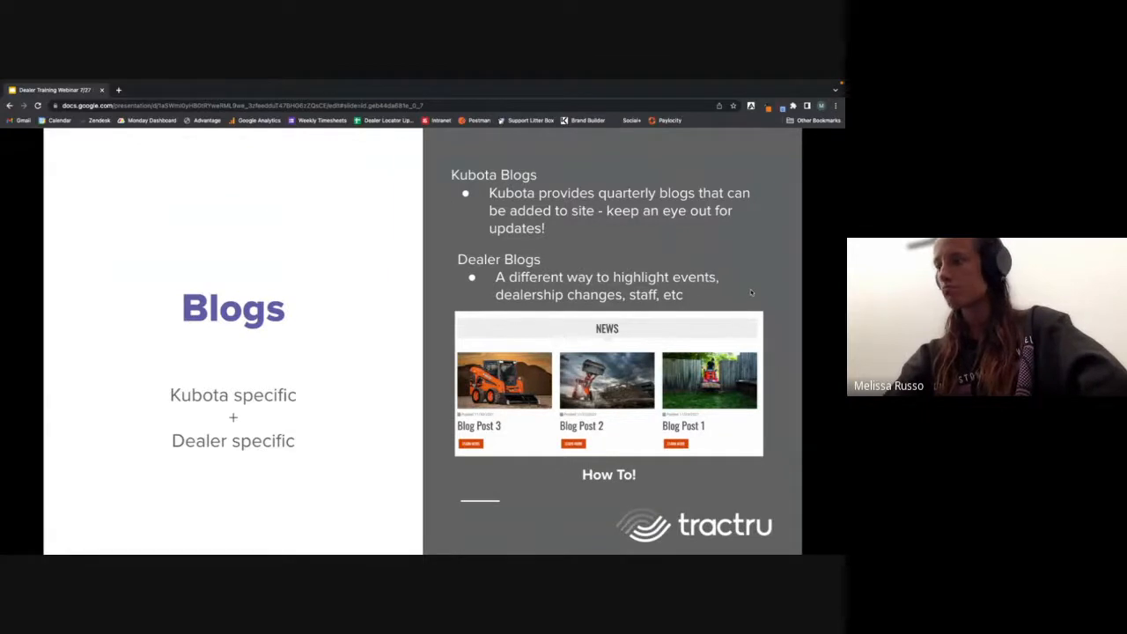
left_click(751, 293)
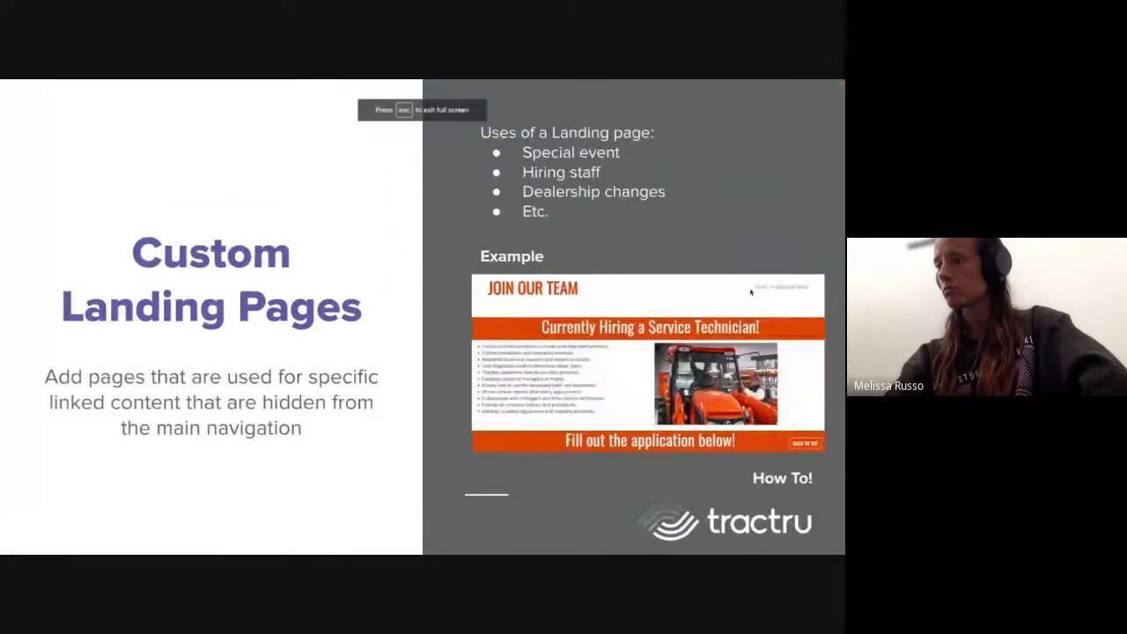
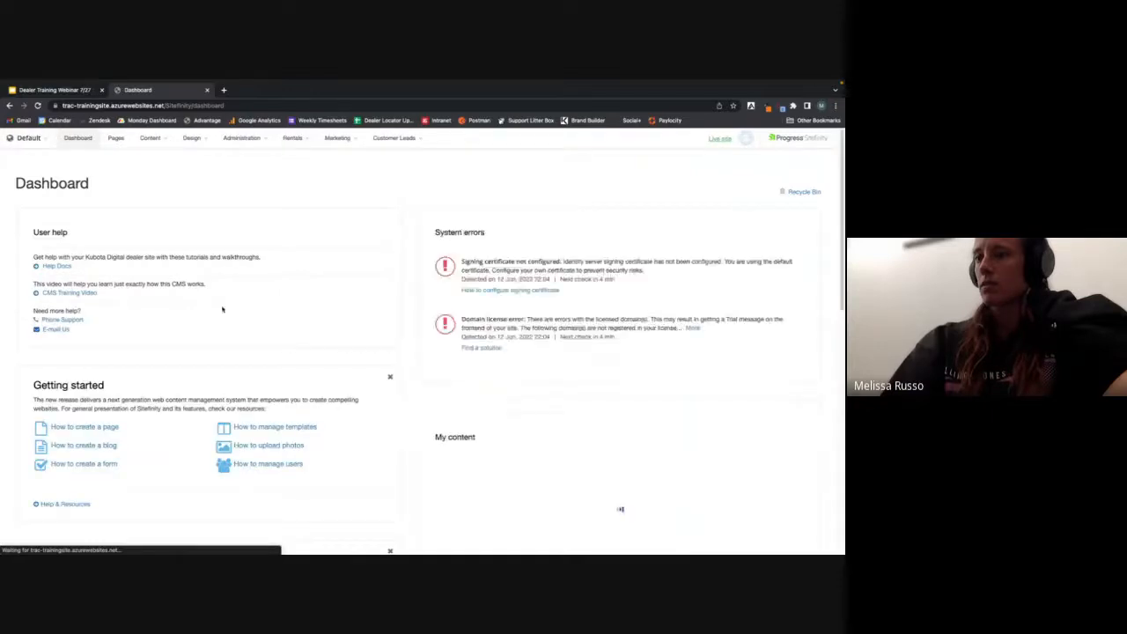
Start a new top-level page named "Join our Dealership Team" and exclude it from the site navigation.
left_click(120, 143)
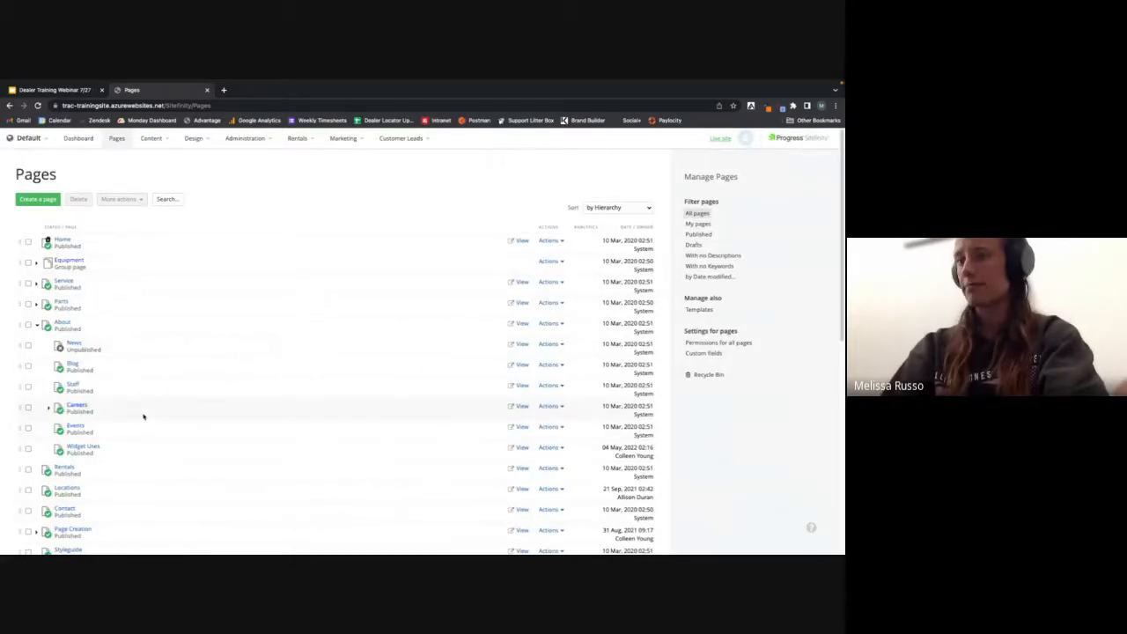
scroll(149, 396, "down", 3)
scroll(170, 292, "up", 3)
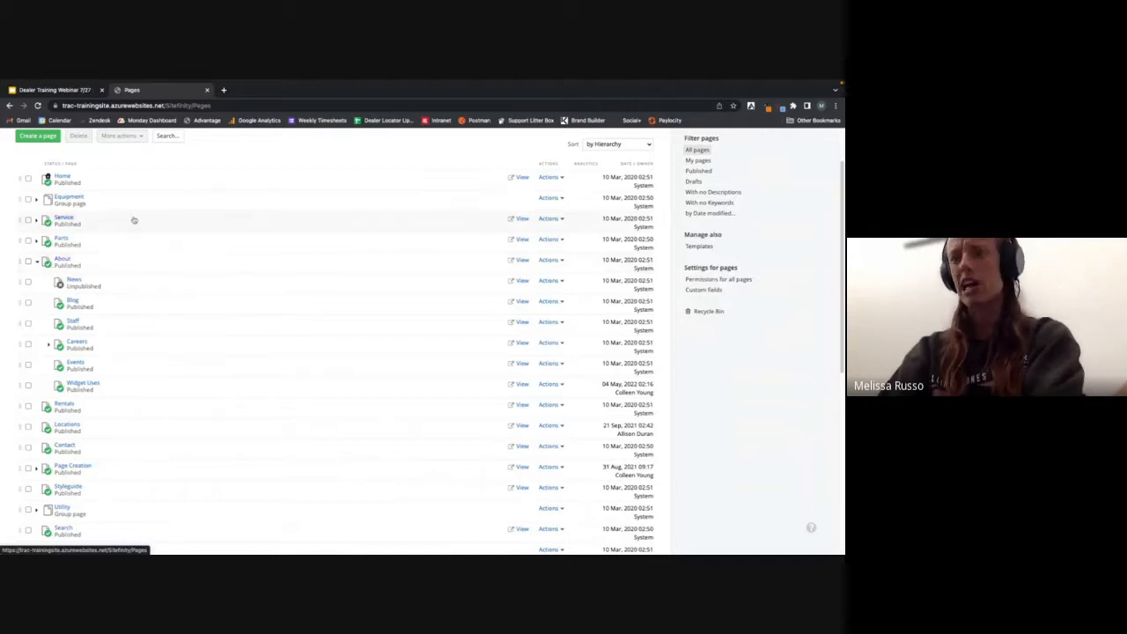
scroll(132, 220, "up", 2)
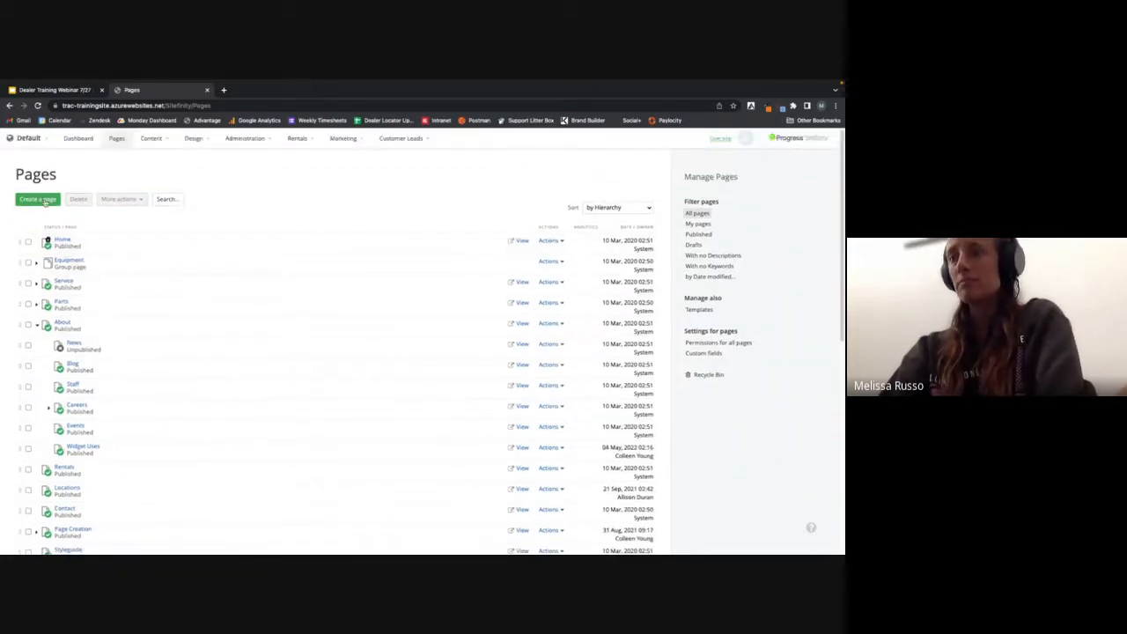
left_click(38, 199)
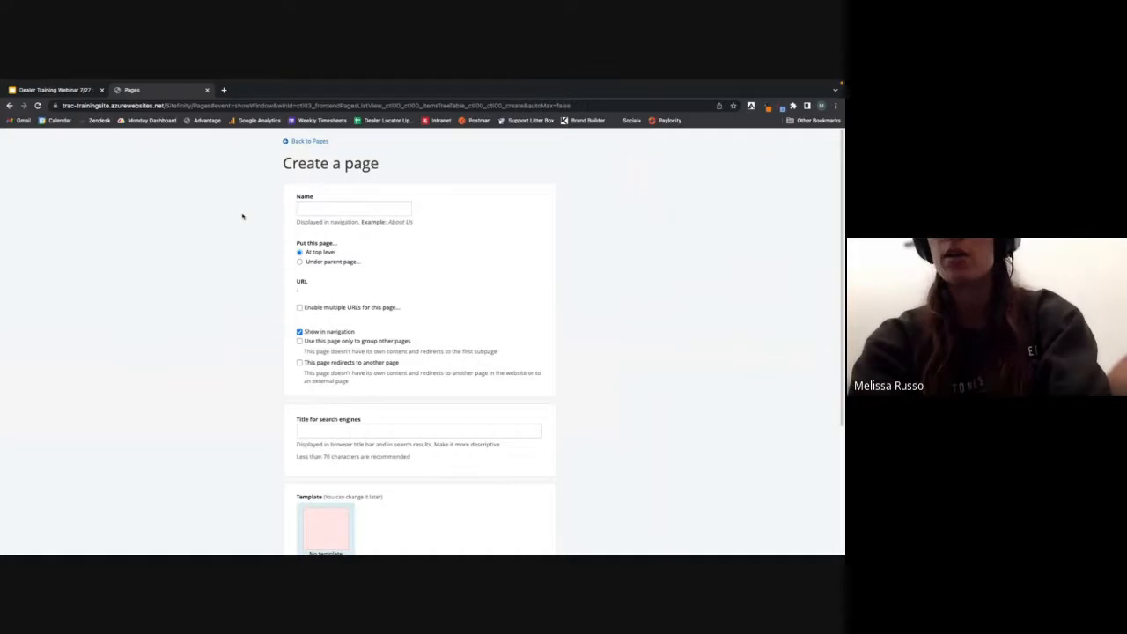
type("Jo")
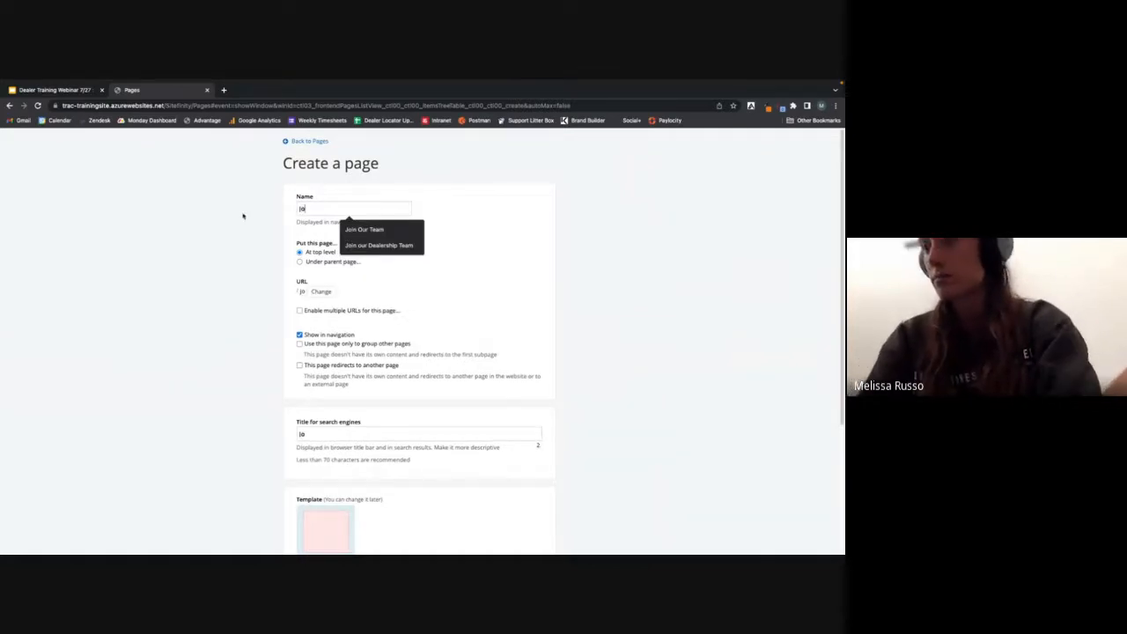
left_click(349, 245)
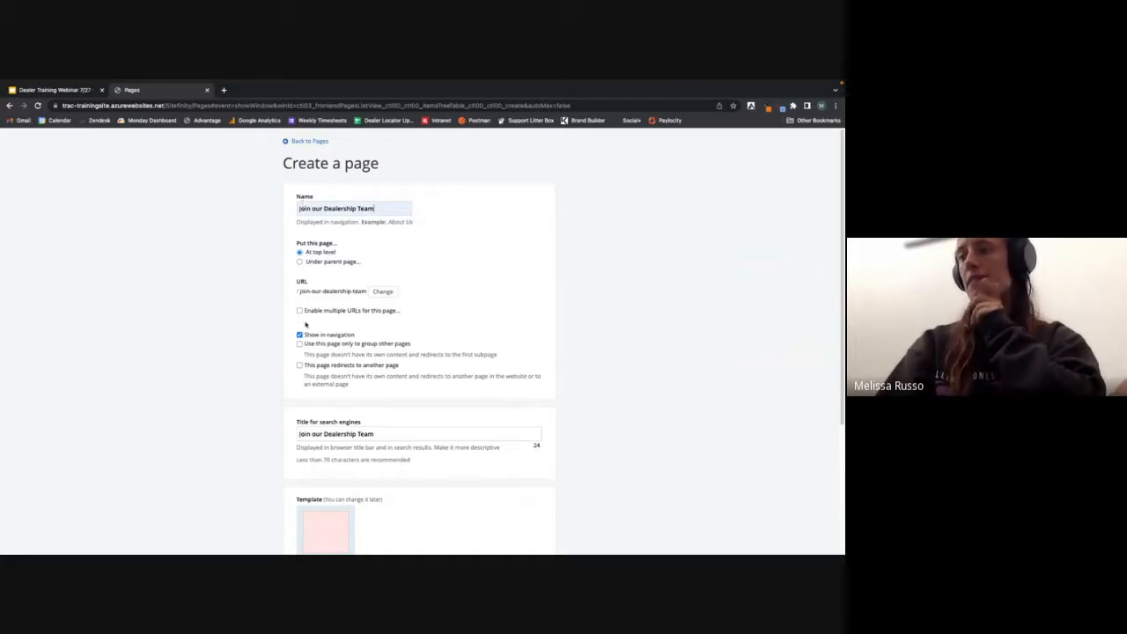
left_click_drag(360, 339, 305, 339)
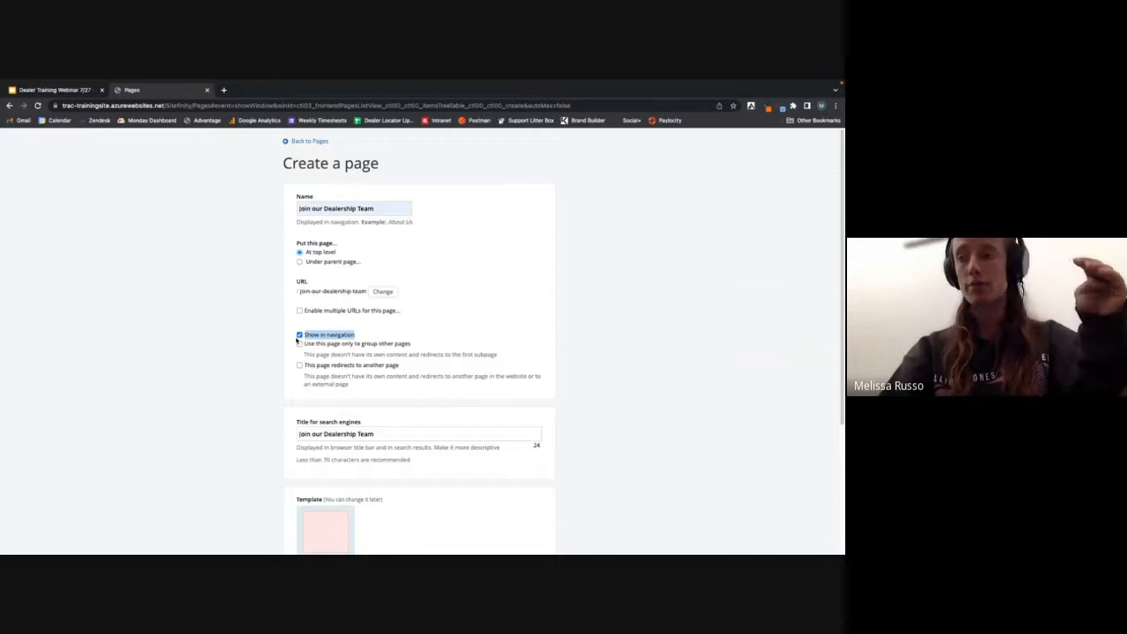
left_click(300, 335)
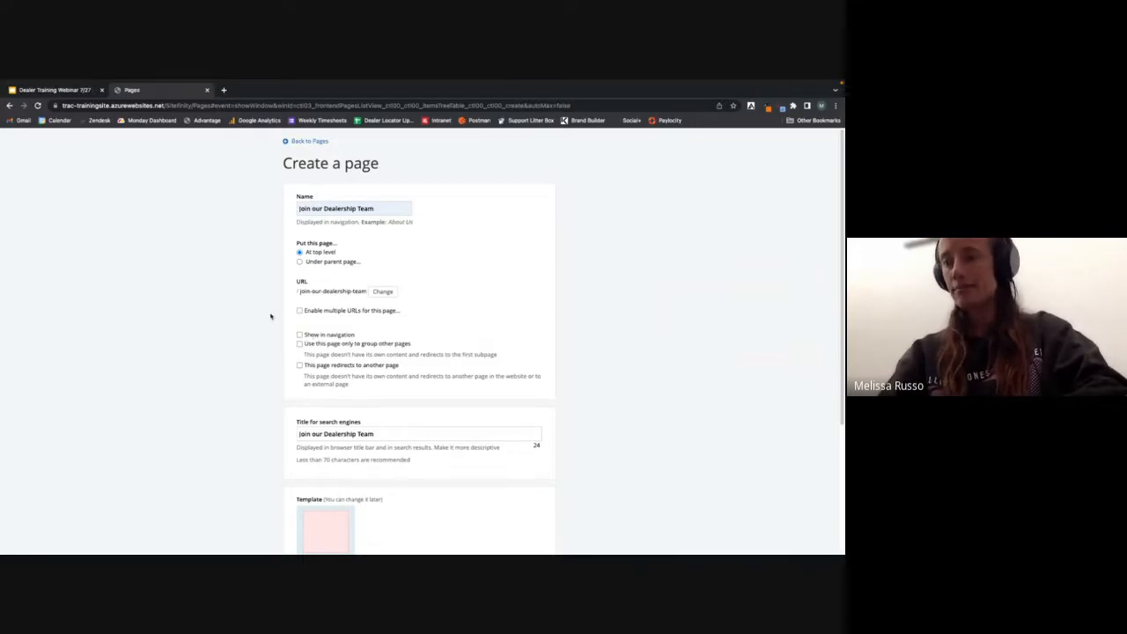
Apply the Full Width template to the new page and create it, continuing to its content editor.
scroll(271, 315, "down", 4)
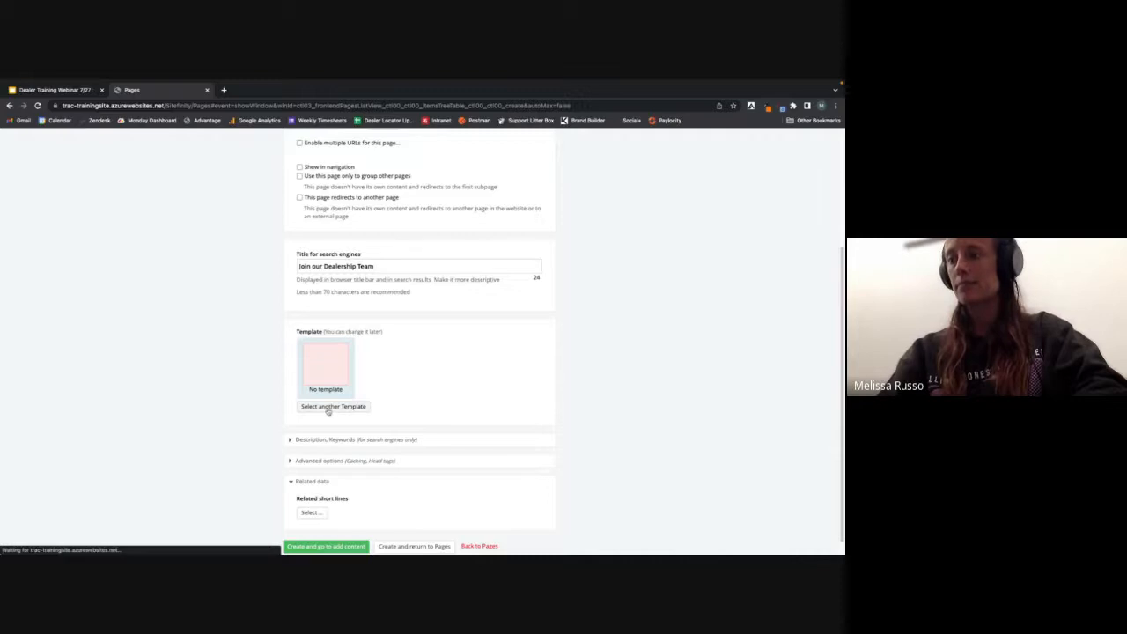
left_click(331, 406)
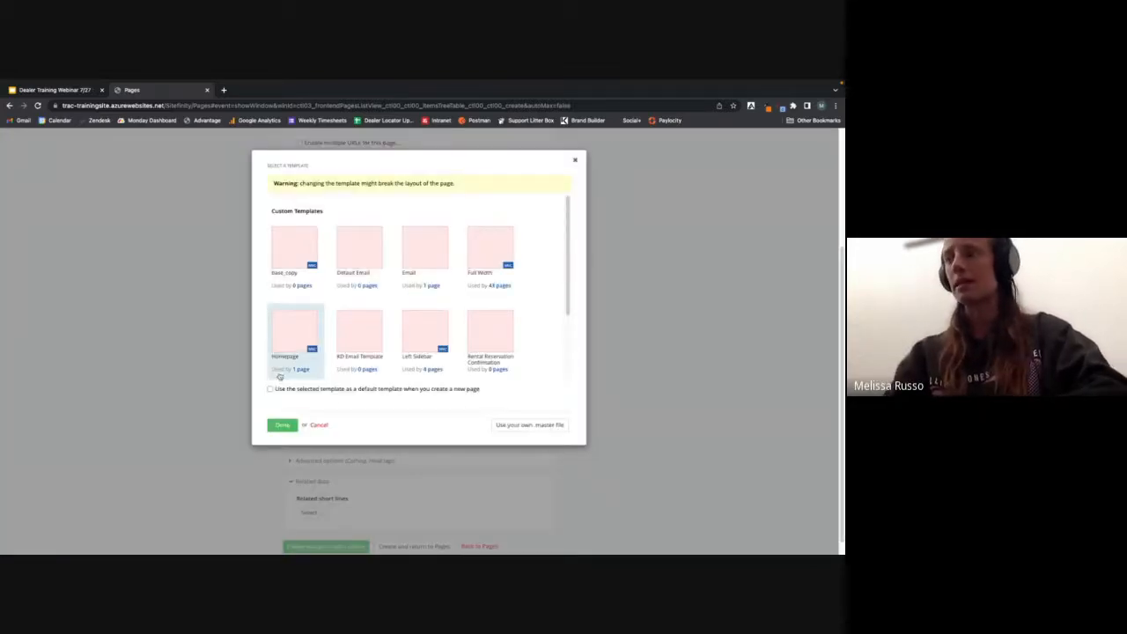
left_click(488, 252)
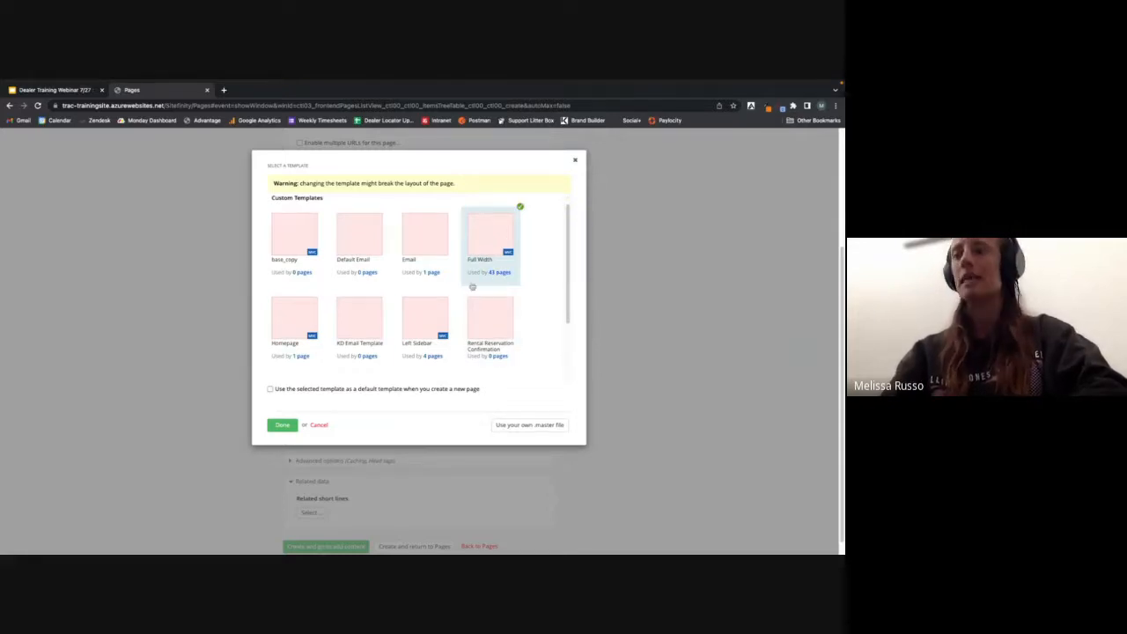
left_click(282, 424)
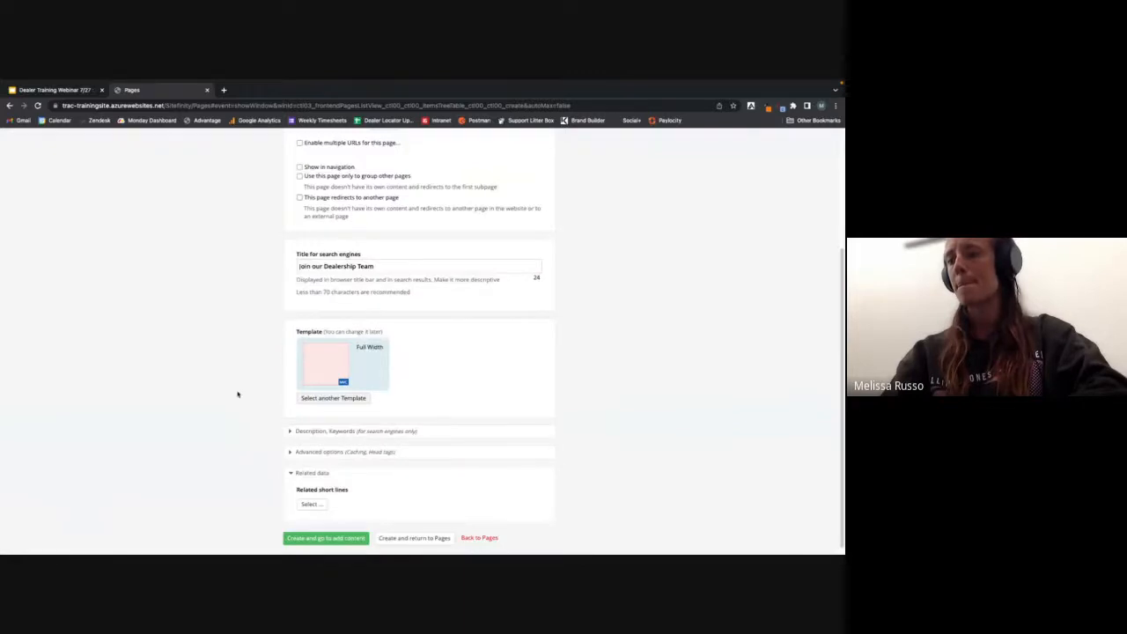
scroll(236, 320, "down", 1)
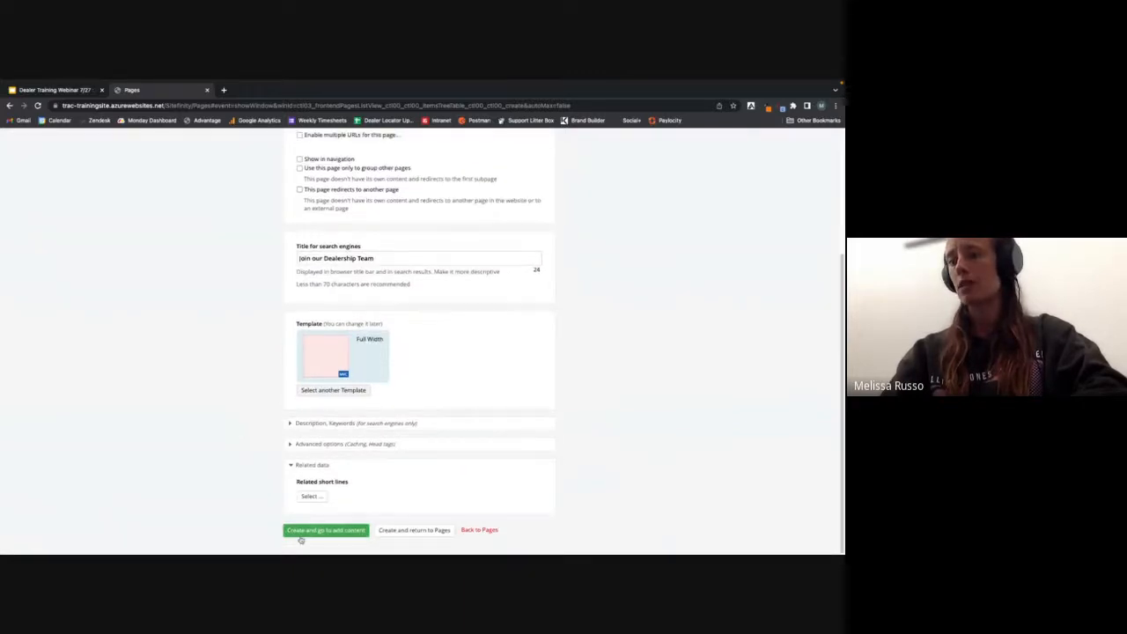
left_click(301, 531)
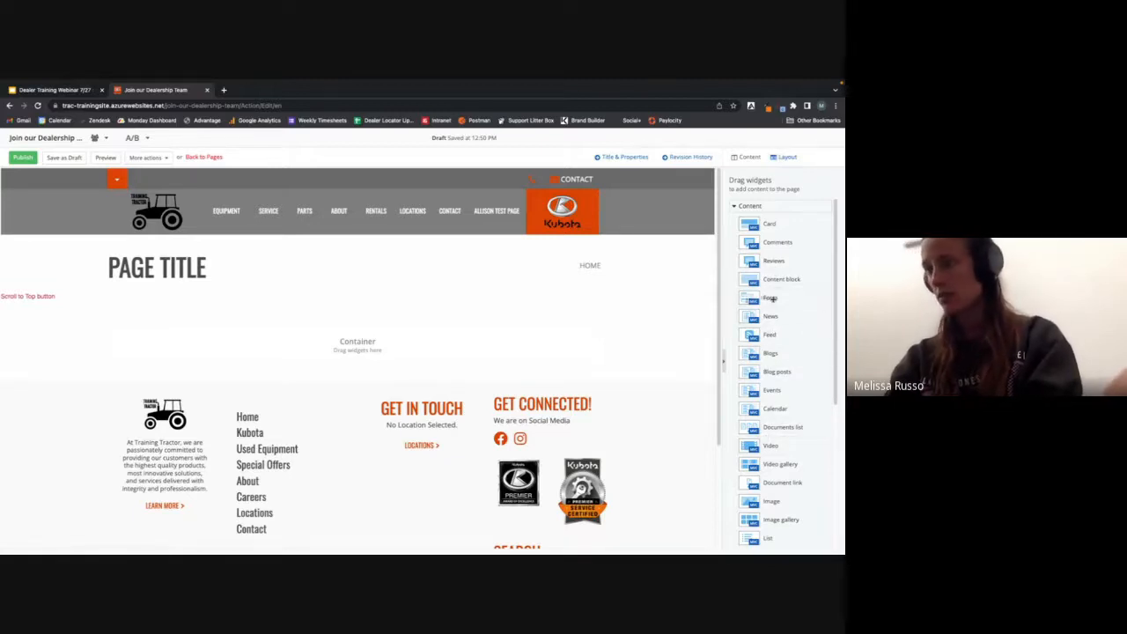
Add a Form widget to the page's empty container and assign the Employment Application form to it.
left_click_drag(772, 300, 429, 386)
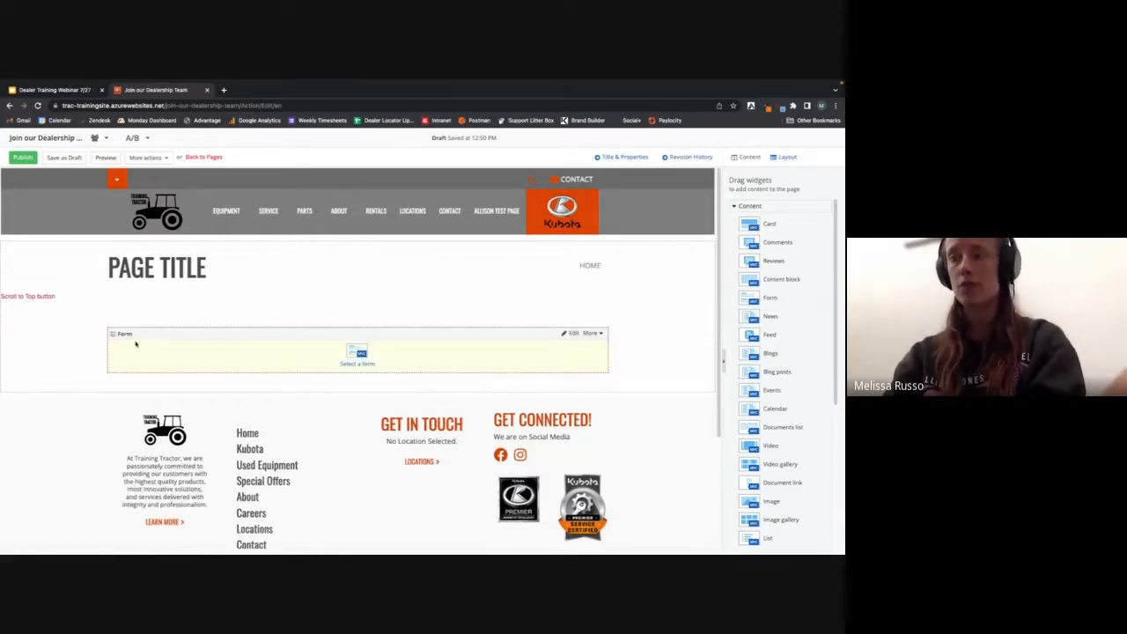
left_click(576, 337)
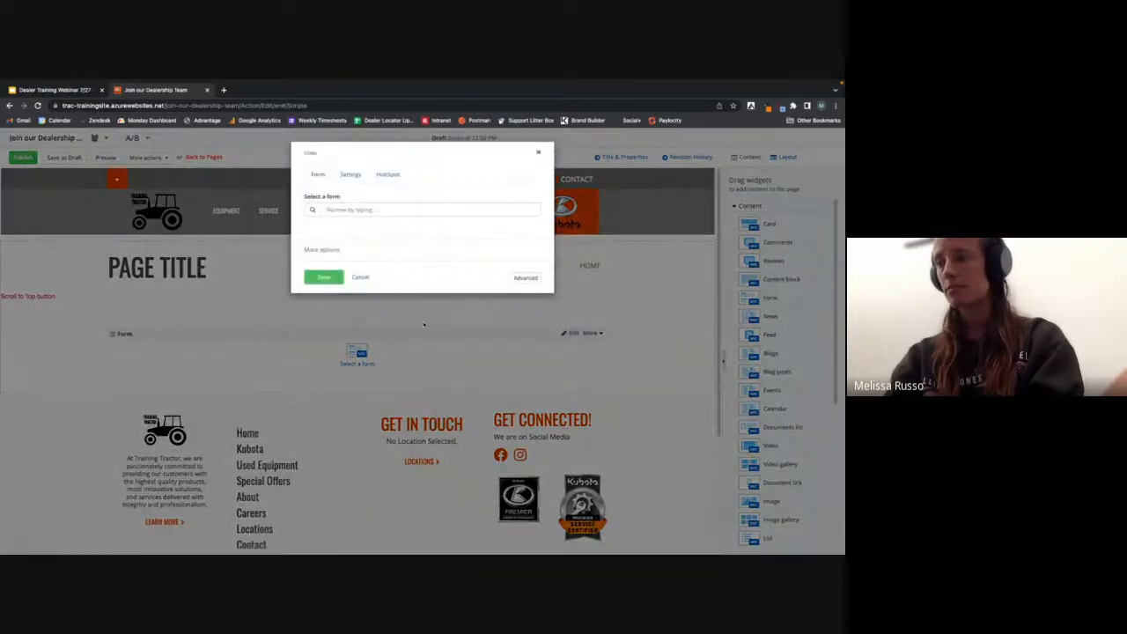
left_click(344, 208)
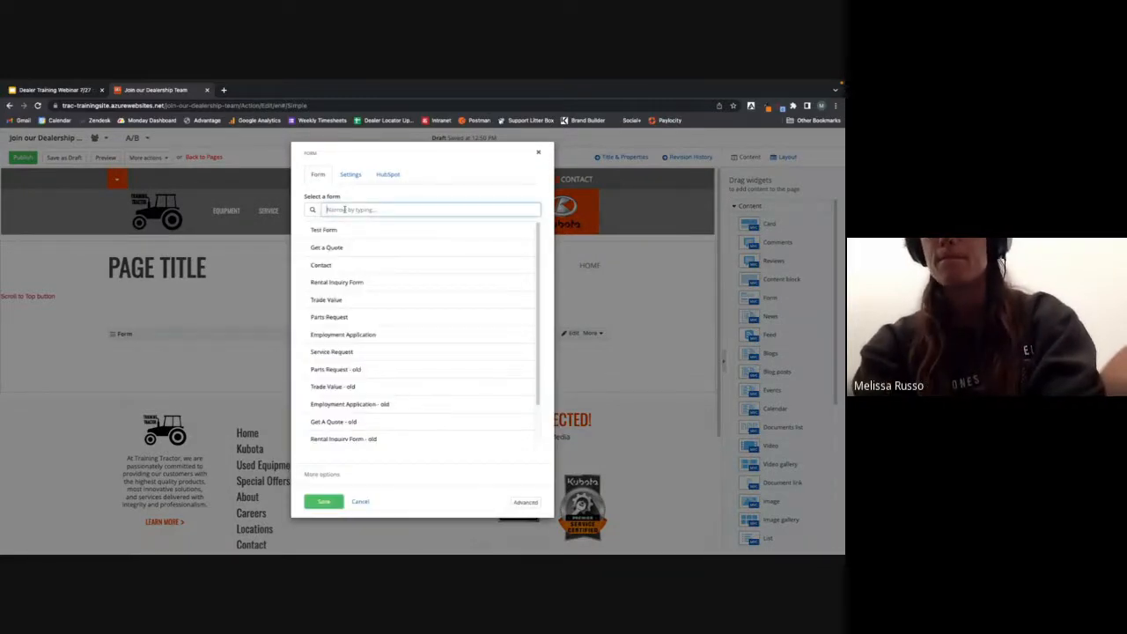
type("em")
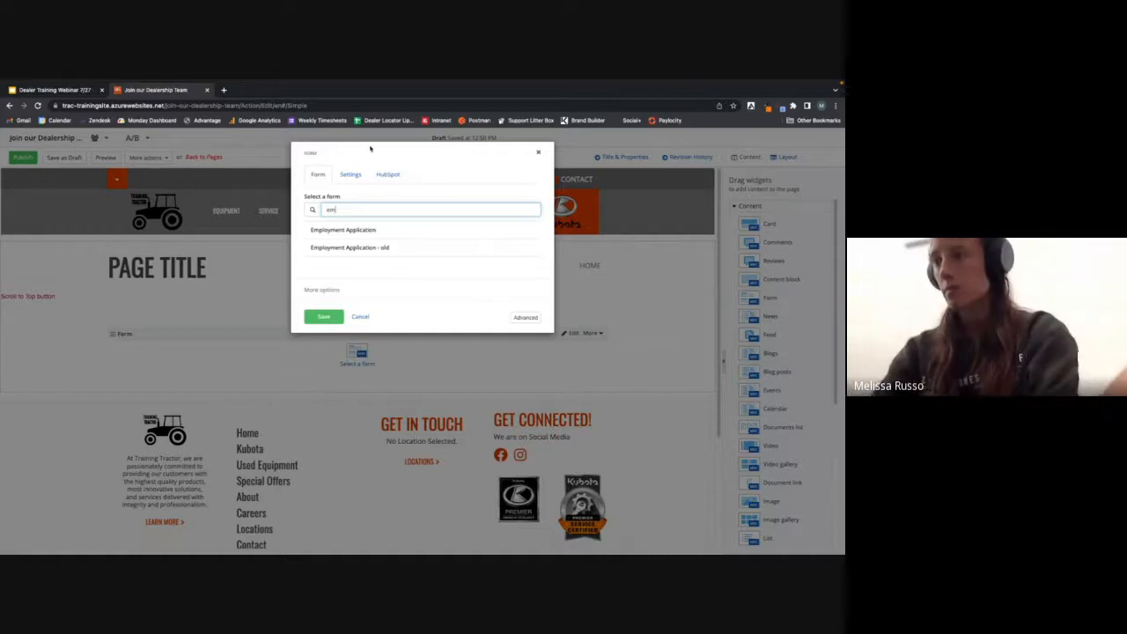
left_click(346, 230)
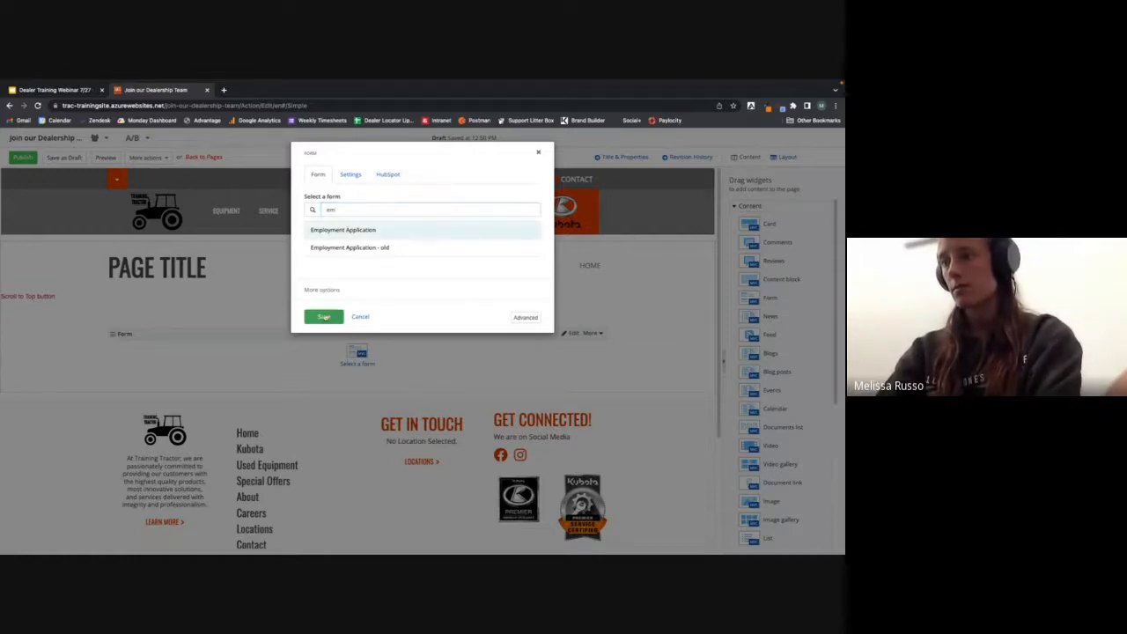
left_click(323, 316)
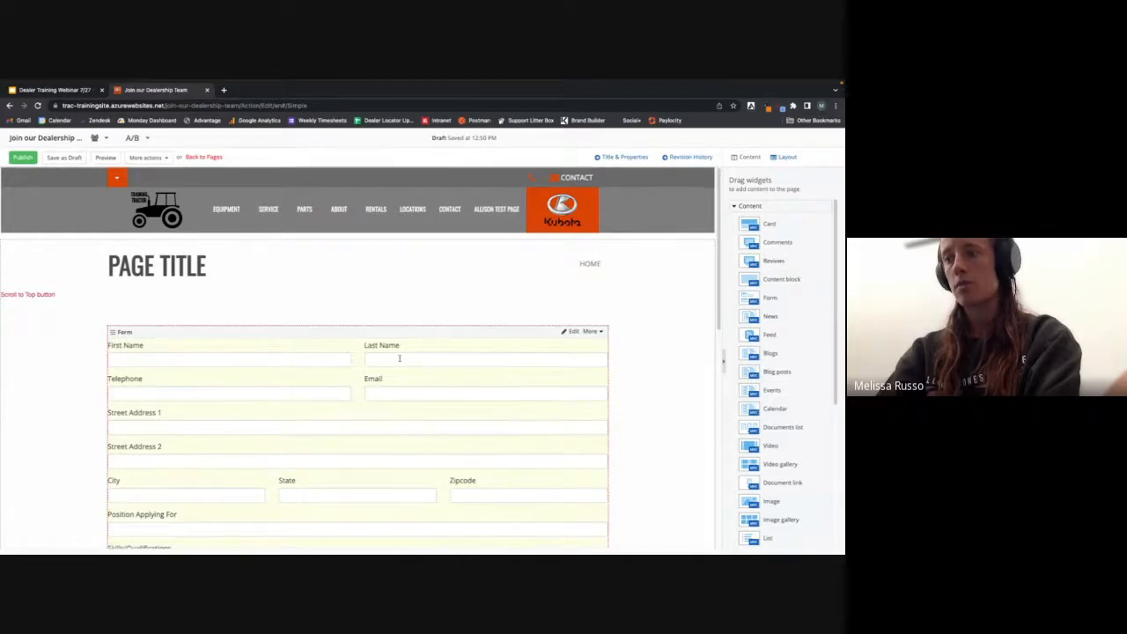
scroll(397, 357, "down", 5)
scroll(397, 357, "up", 5)
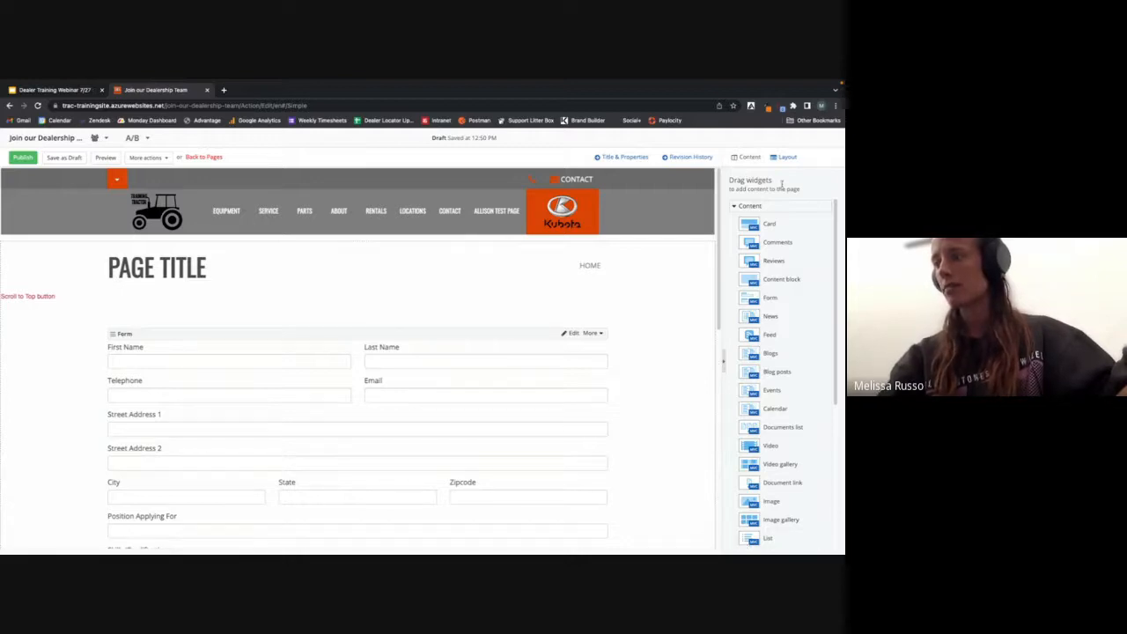
Insert a grid-6+6 layout above the form, with a Content block in Column 1 and an Image widget in Column 2.
left_click(783, 157)
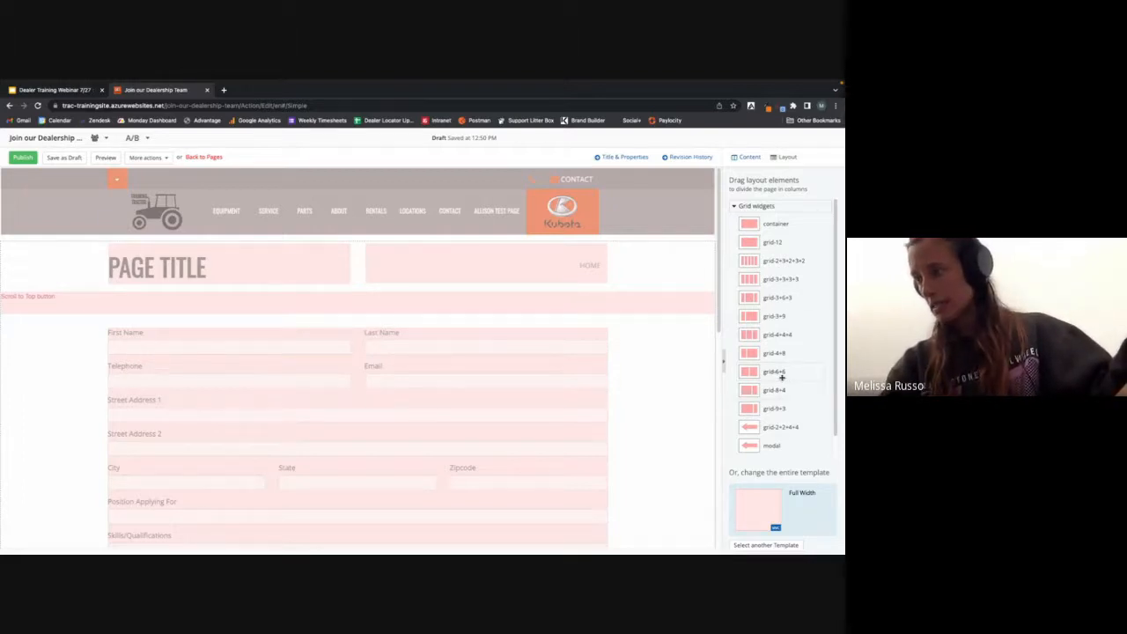
left_click_drag(782, 380, 401, 337)
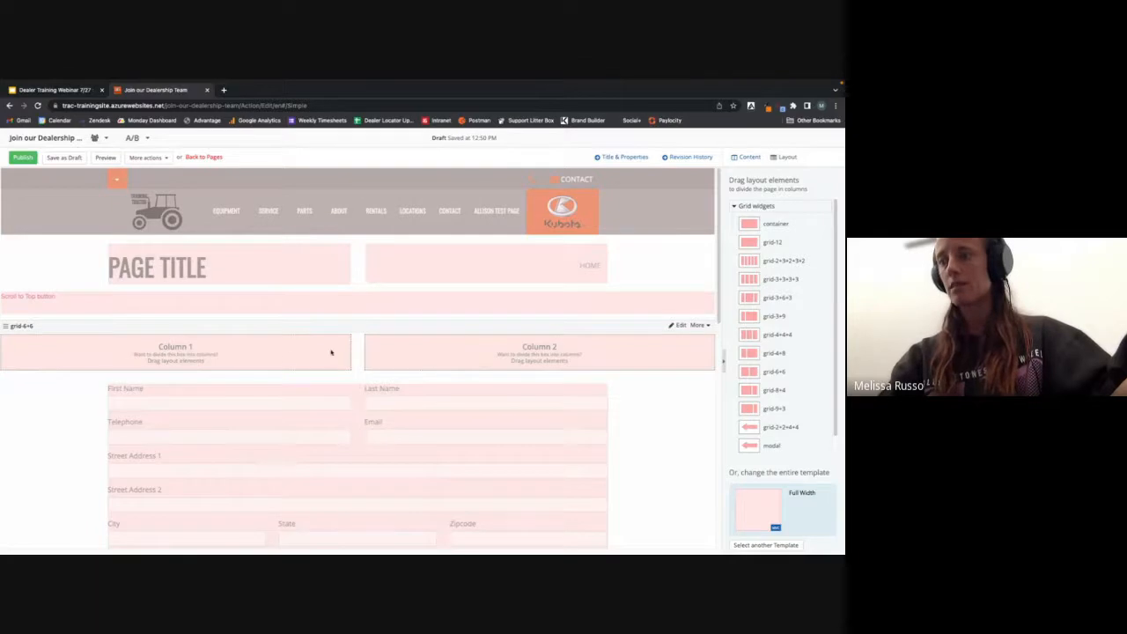
left_click(746, 158)
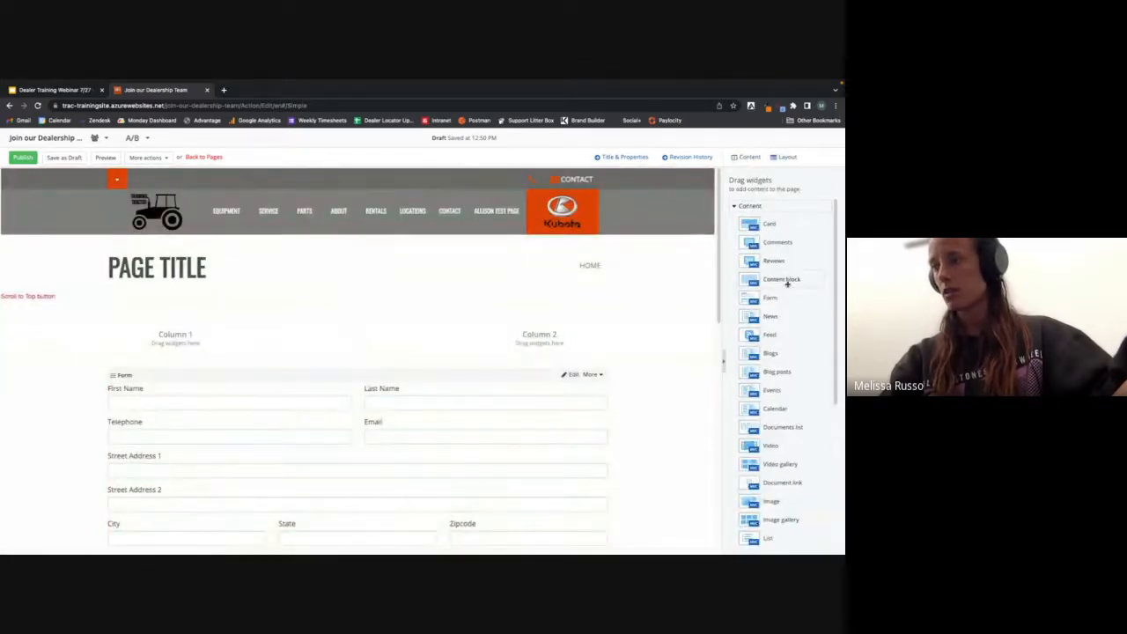
left_click_drag(787, 283, 227, 352)
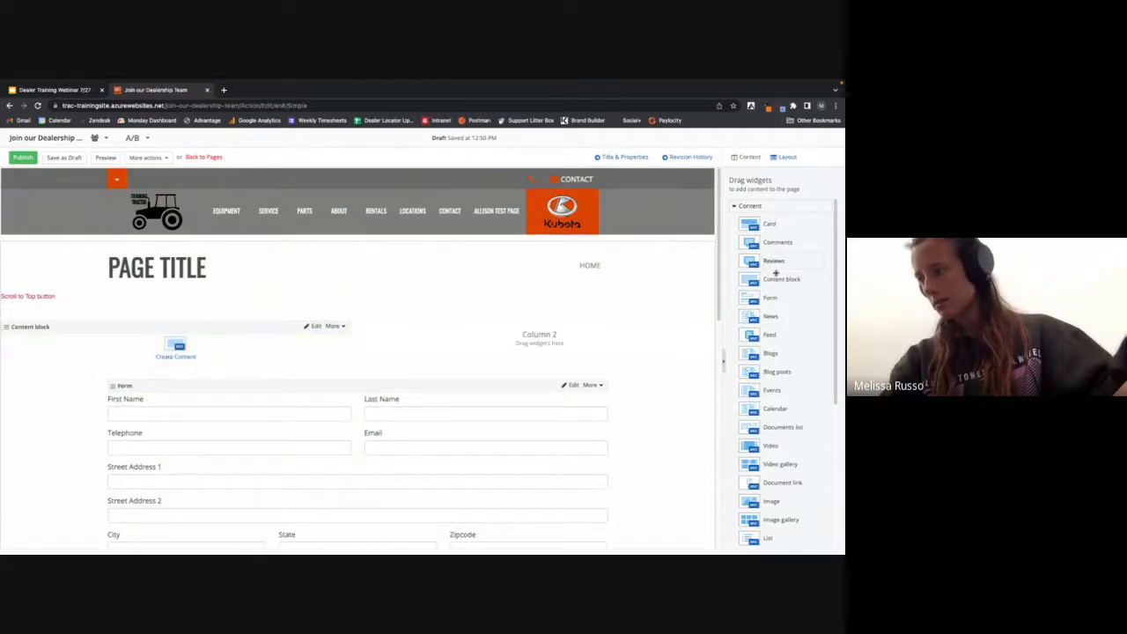
left_click_drag(778, 505, 594, 353)
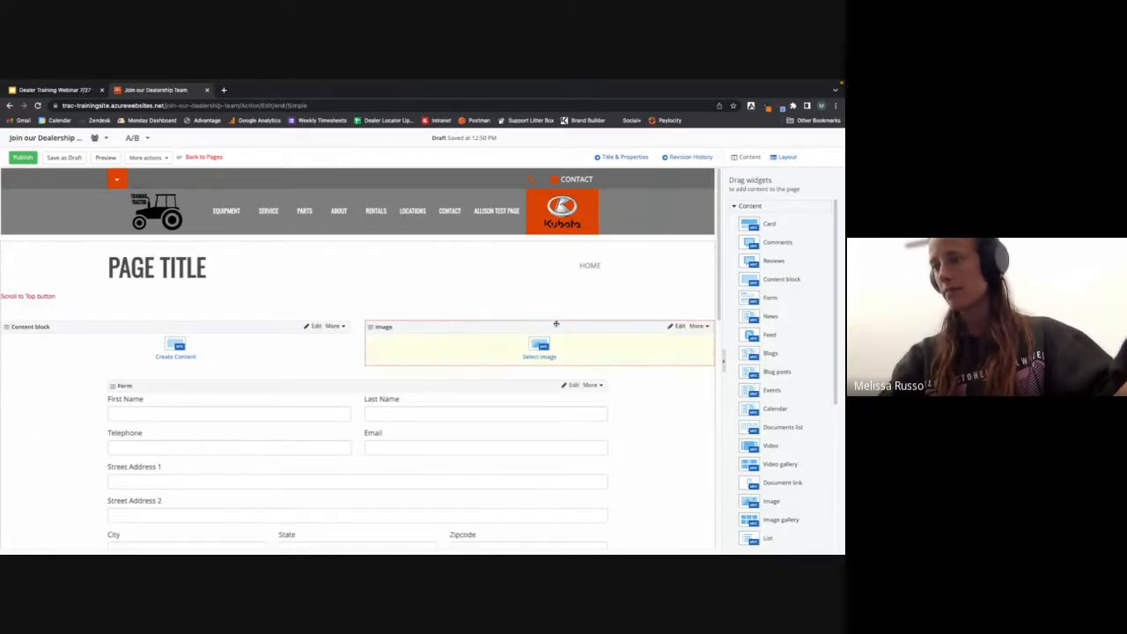
Fill the Image widget with the Default Library photo of an orange loader tractor in front of trees, at its original 1200x800 px size.
left_click(674, 326)
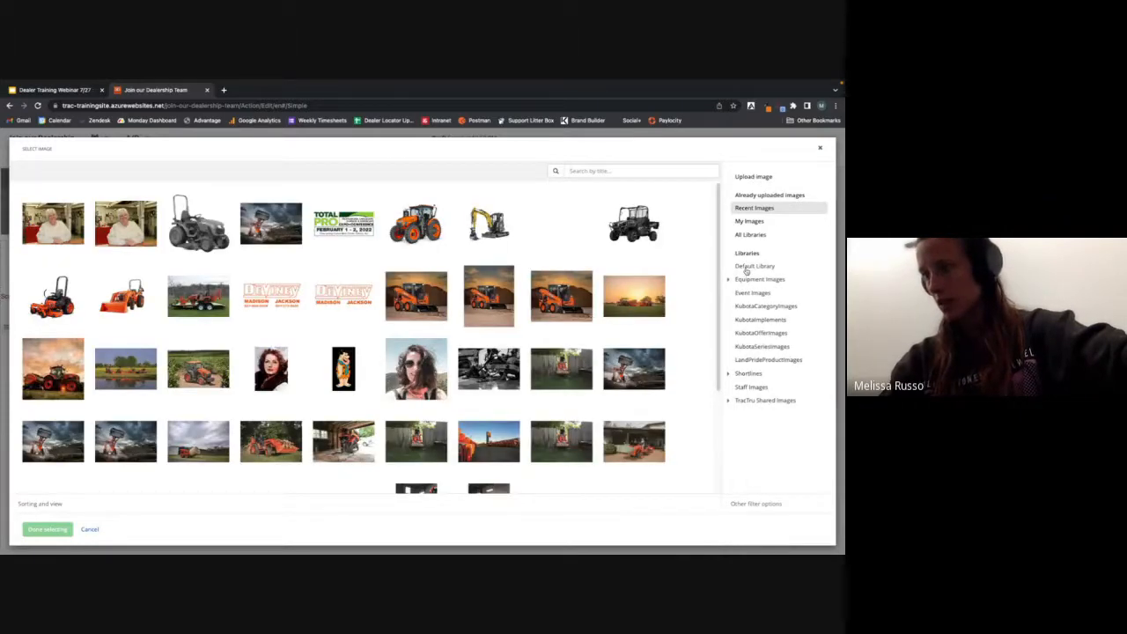
left_click(748, 266)
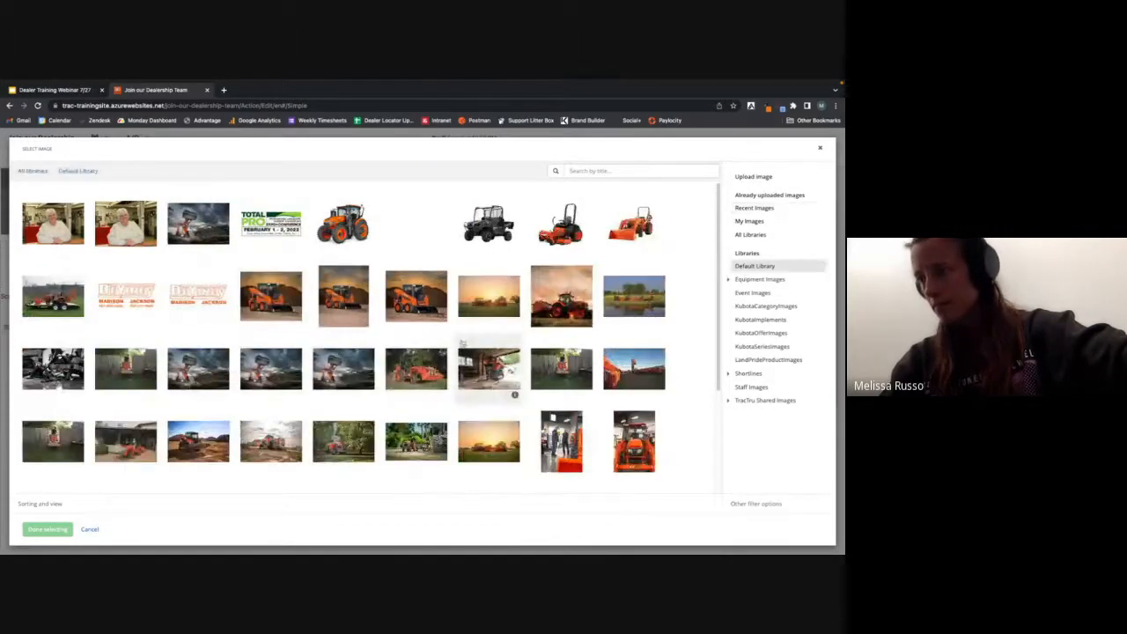
scroll(408, 340, "down", 1)
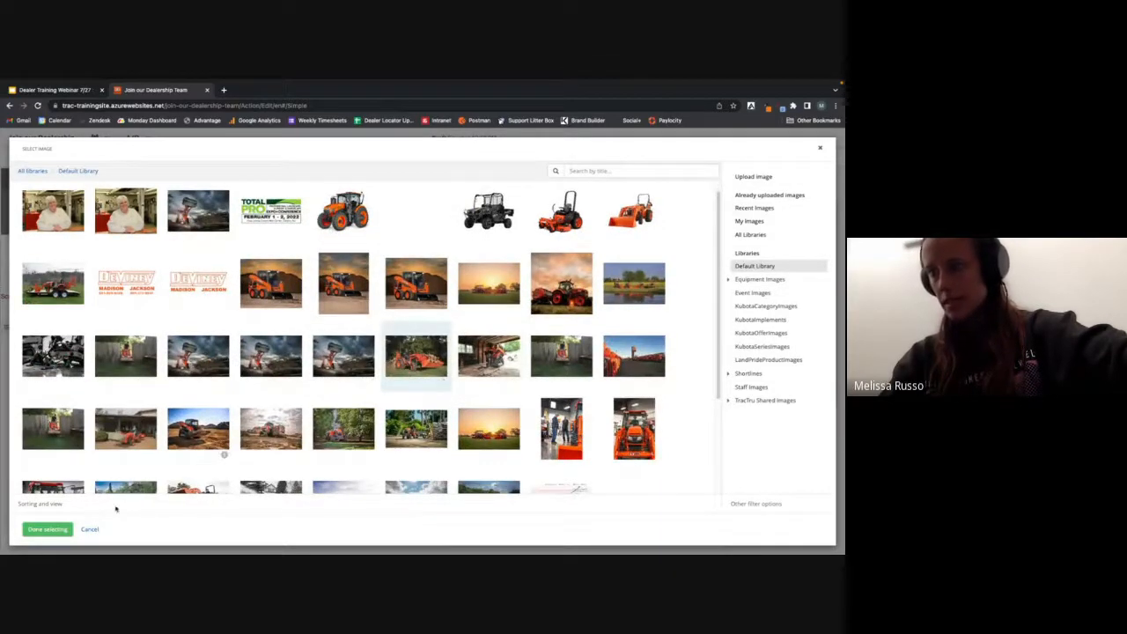
right_click(31, 533)
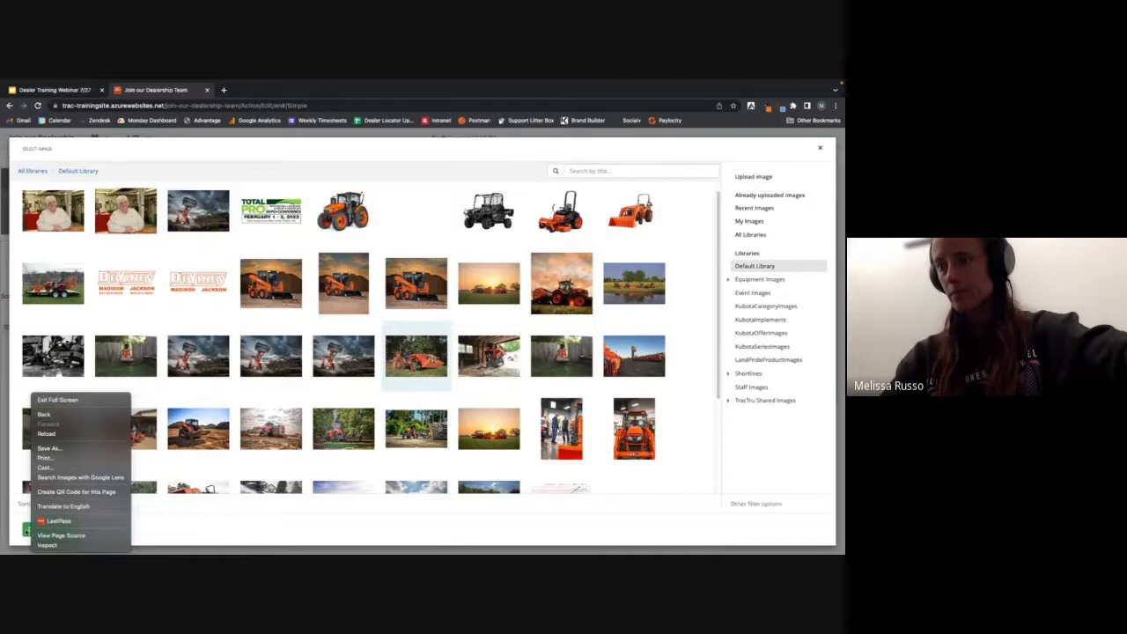
left_click(25, 531)
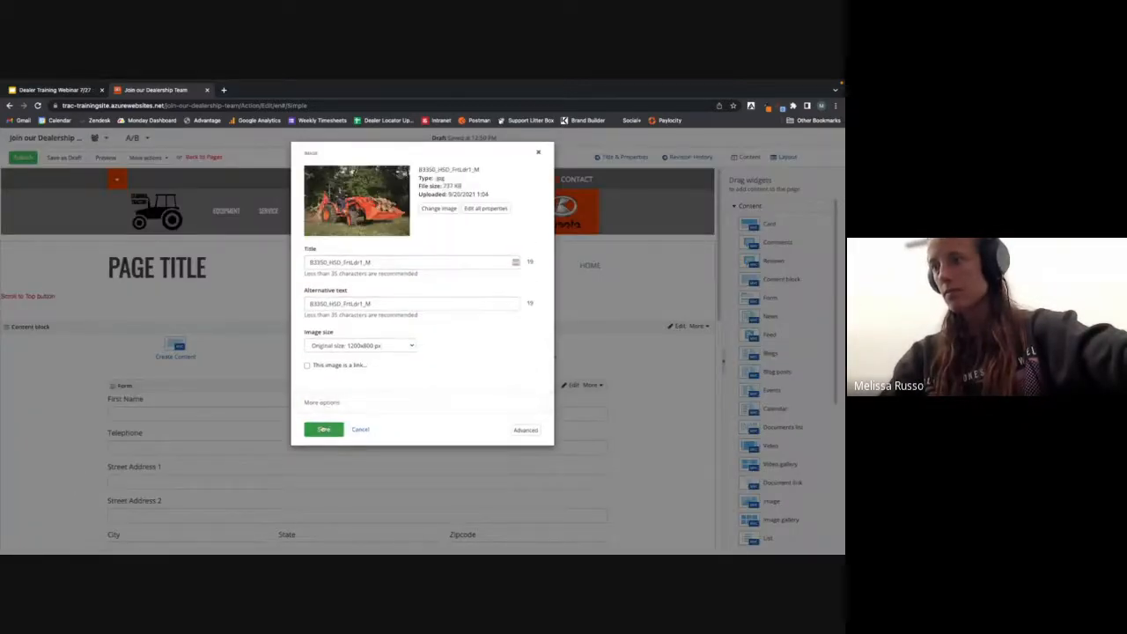
left_click(323, 429)
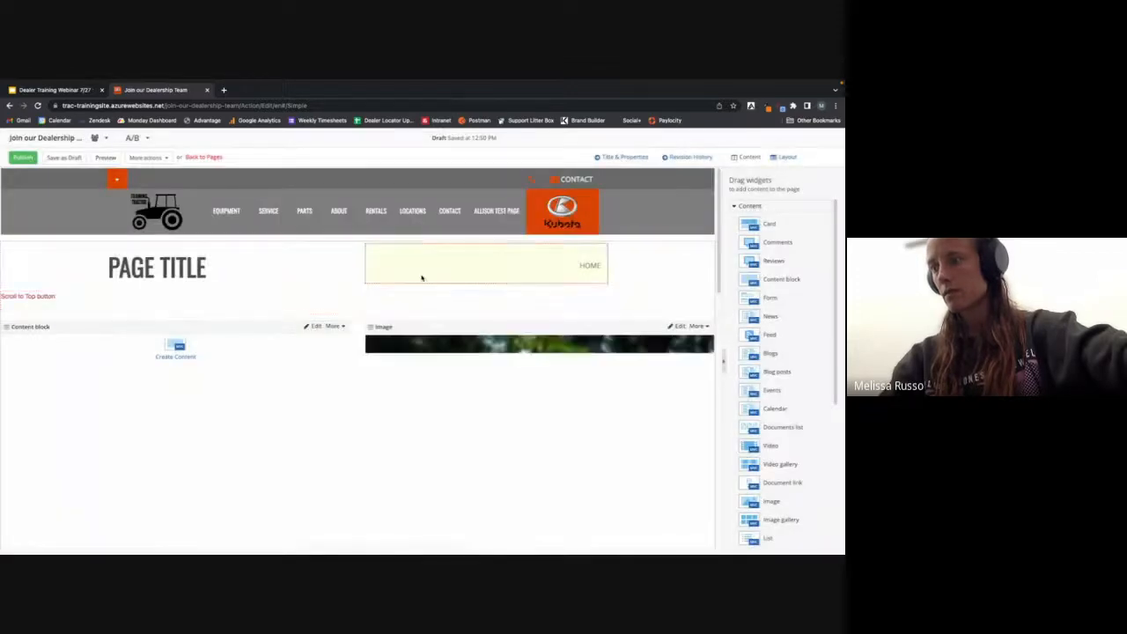
Fill the Column 1 content block with the bulleted service technician duties, from "Installs and tests products" to "Adheres to safety regulations and industry standards.".
left_click(315, 327)
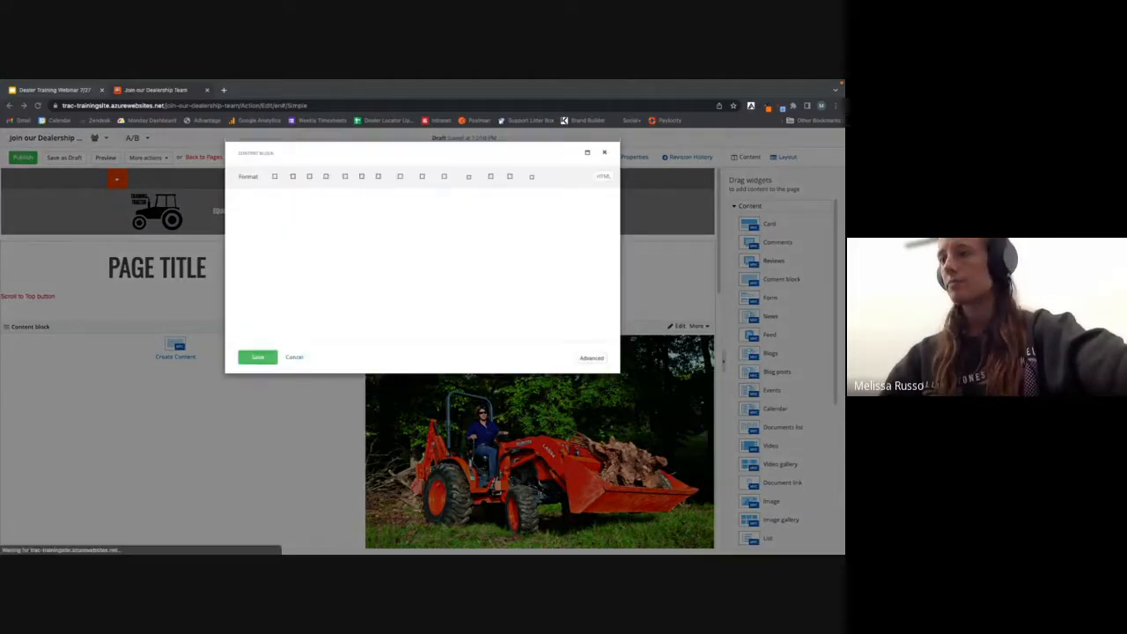
left_click(317, 205)
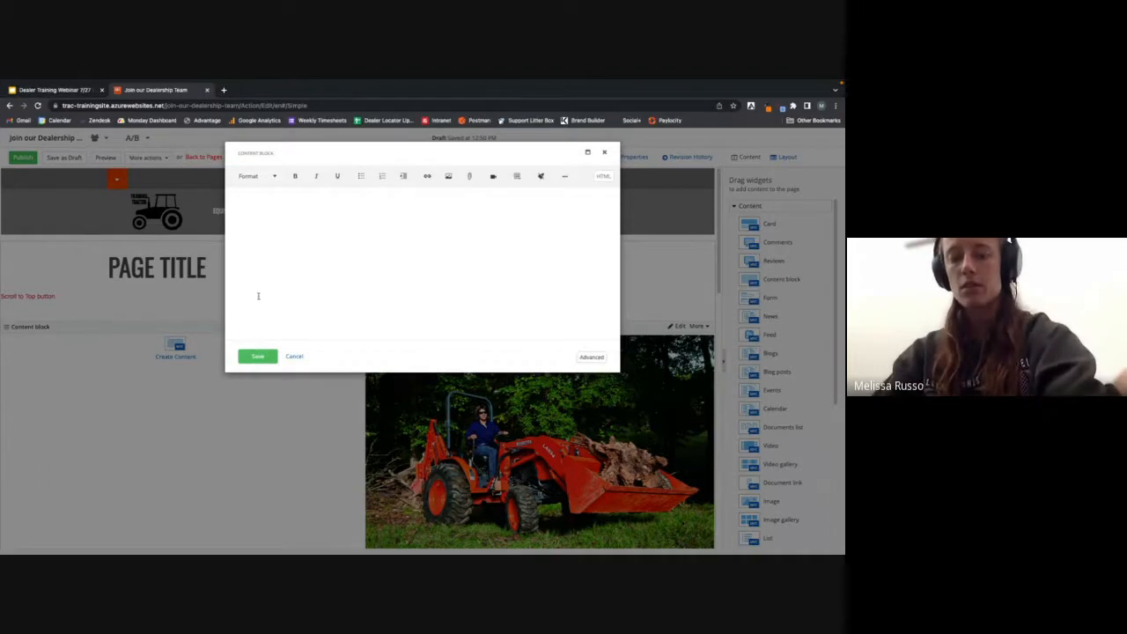
type("Installs and tests products to make sure they work correctly. Follows installation and operation manuals. Responds to service requests and repairs products. Uses diagnostic tools to determine repair plans. Teaches customers how to use their products. Escalates issues to managers promptly. Knows how to use the necessary tools and equipment. Writes service reports after every appointment. Collaborates with managers and other service technicians. Follows all company policies and procedures. Adheres to safety regulations and industry standards.")
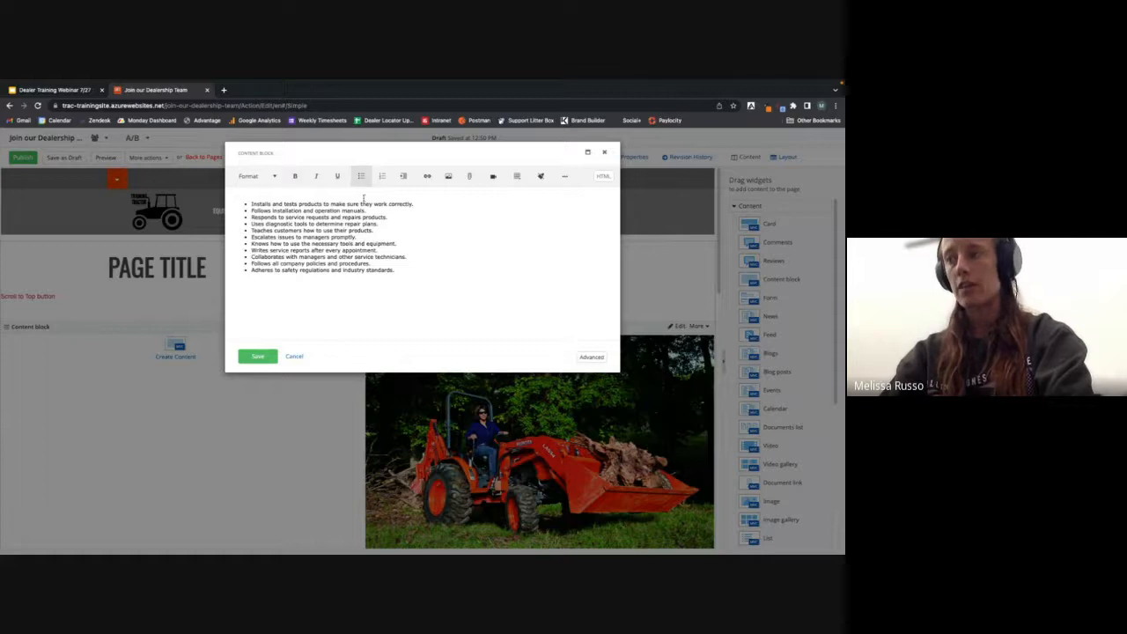
left_click(565, 176)
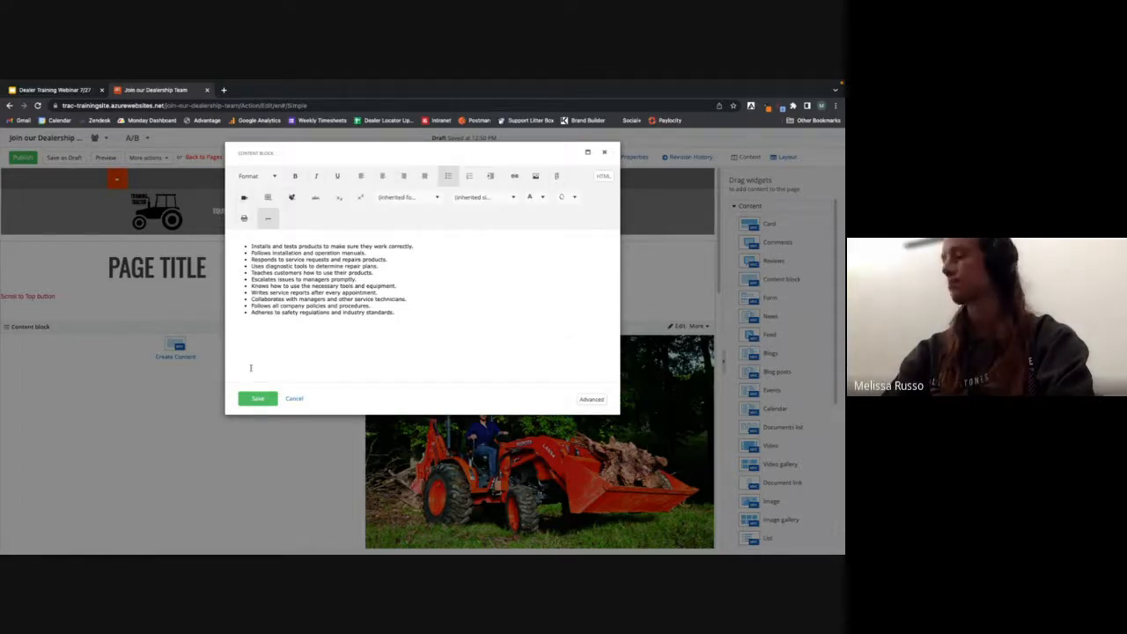
left_click(259, 399)
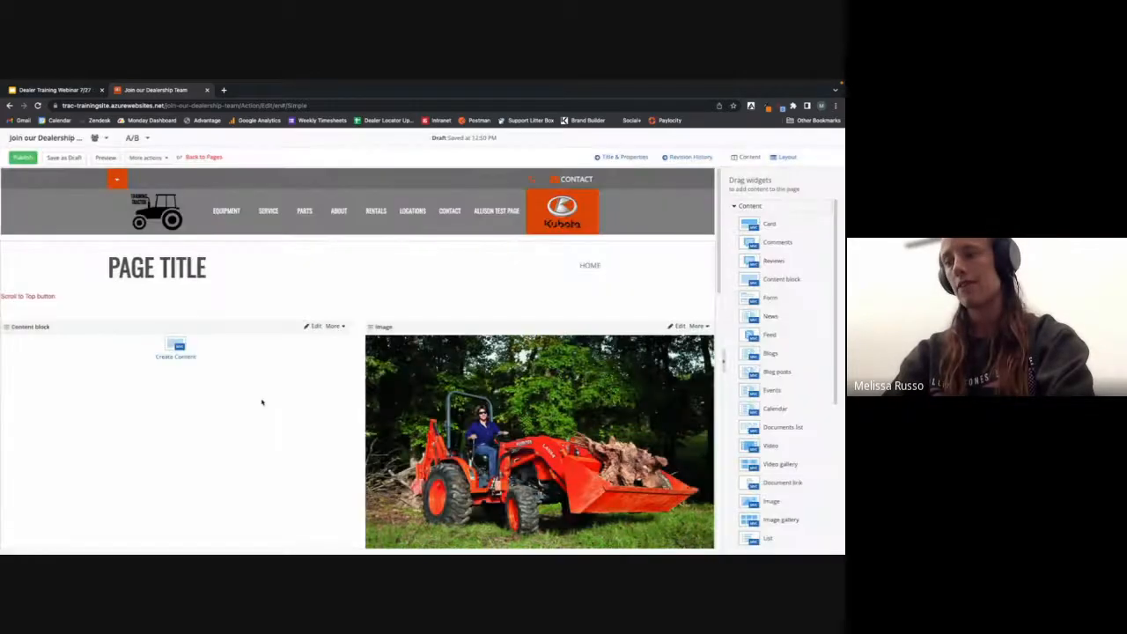
Add a content block above the two columns with the centered Heading 3 text "Currently Hiring a Service Technician!".
scroll(342, 384, "down", 1)
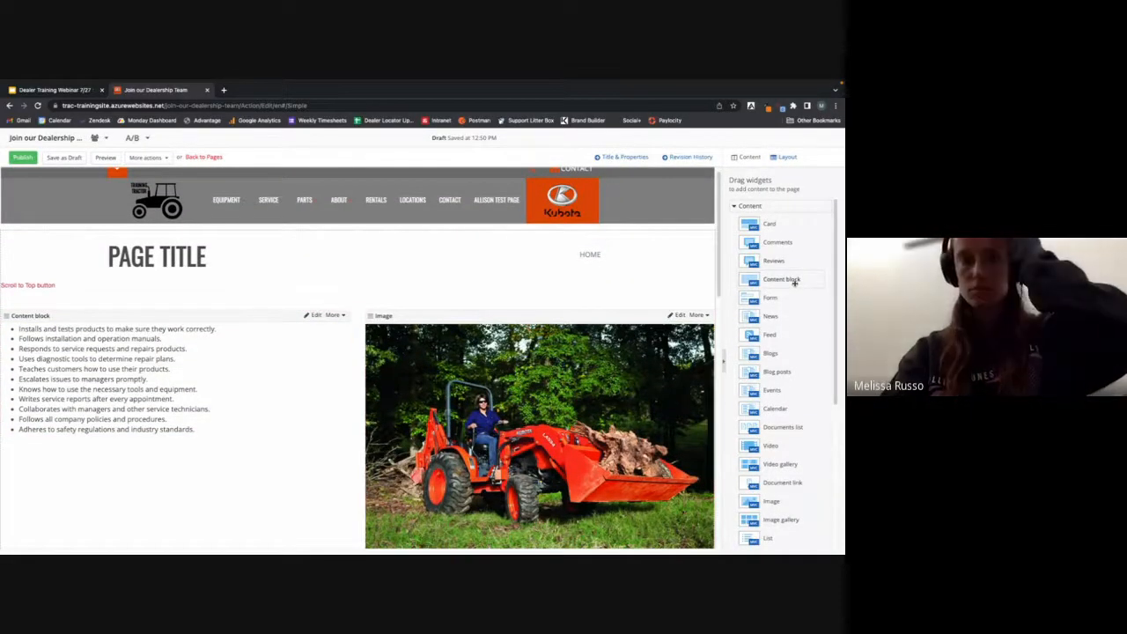
left_click_drag(795, 282, 387, 320)
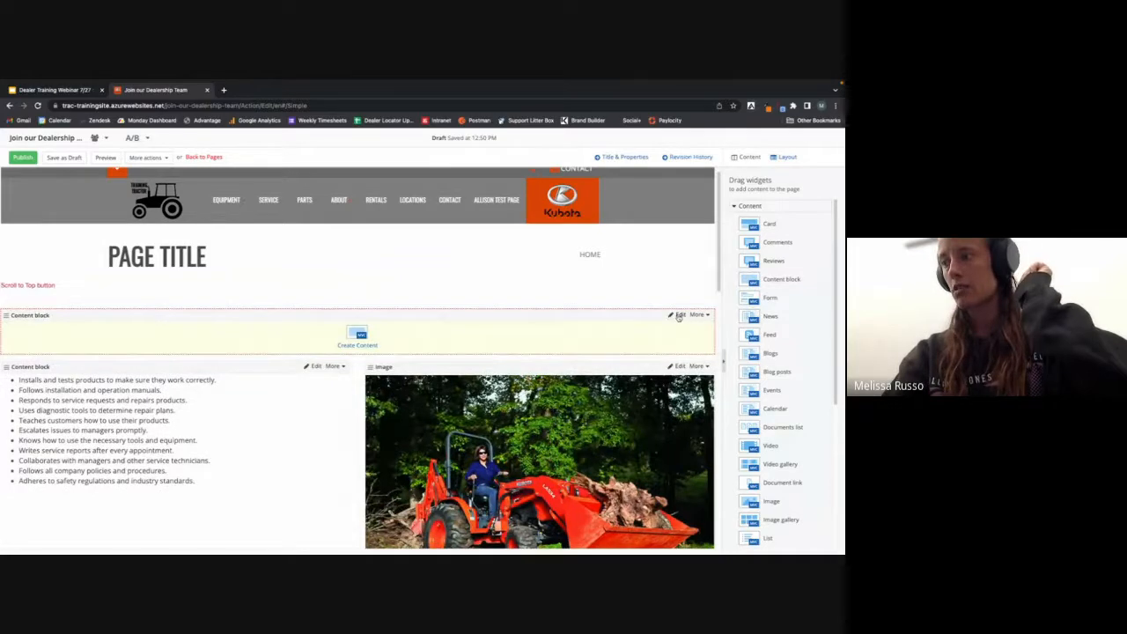
left_click(678, 315)
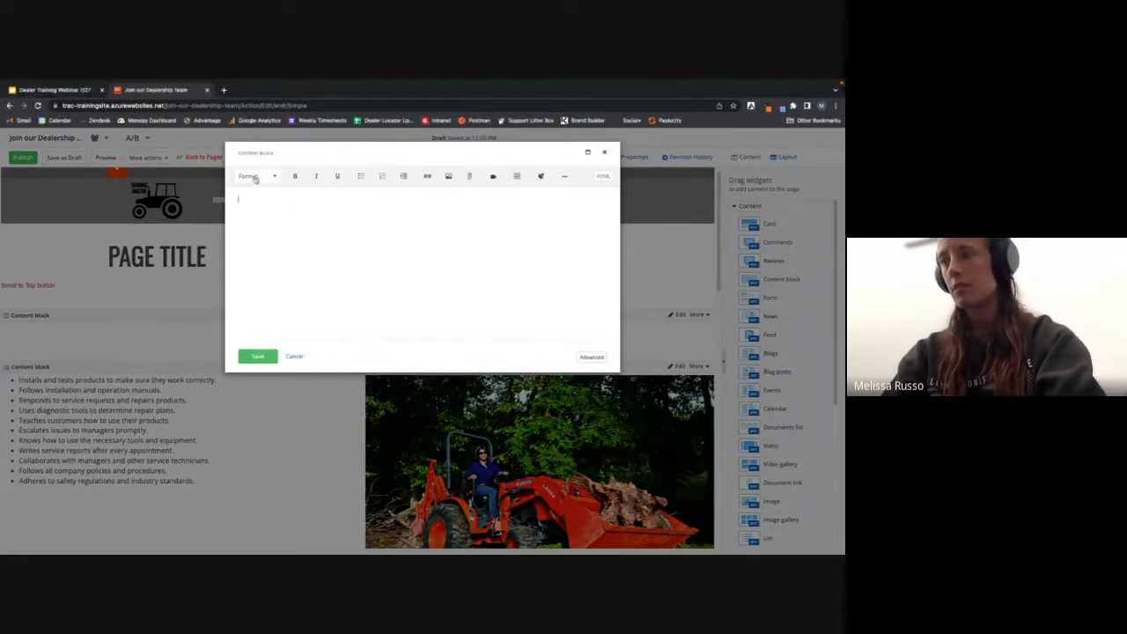
left_click(258, 179)
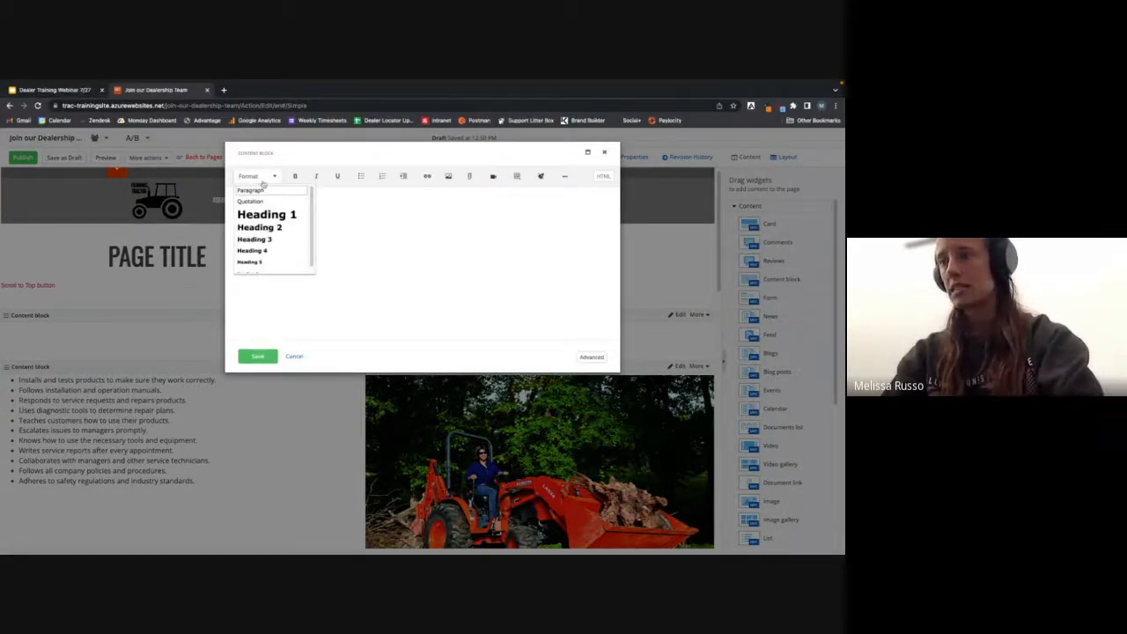
left_click(260, 240)
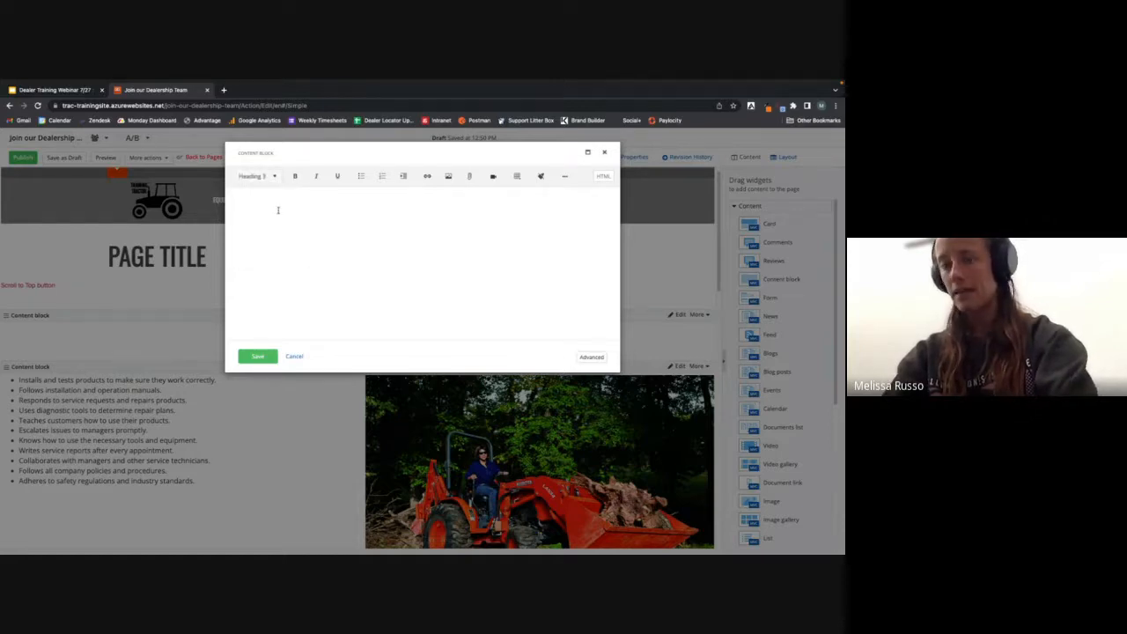
type("Currently Hiring a Service Technician!")
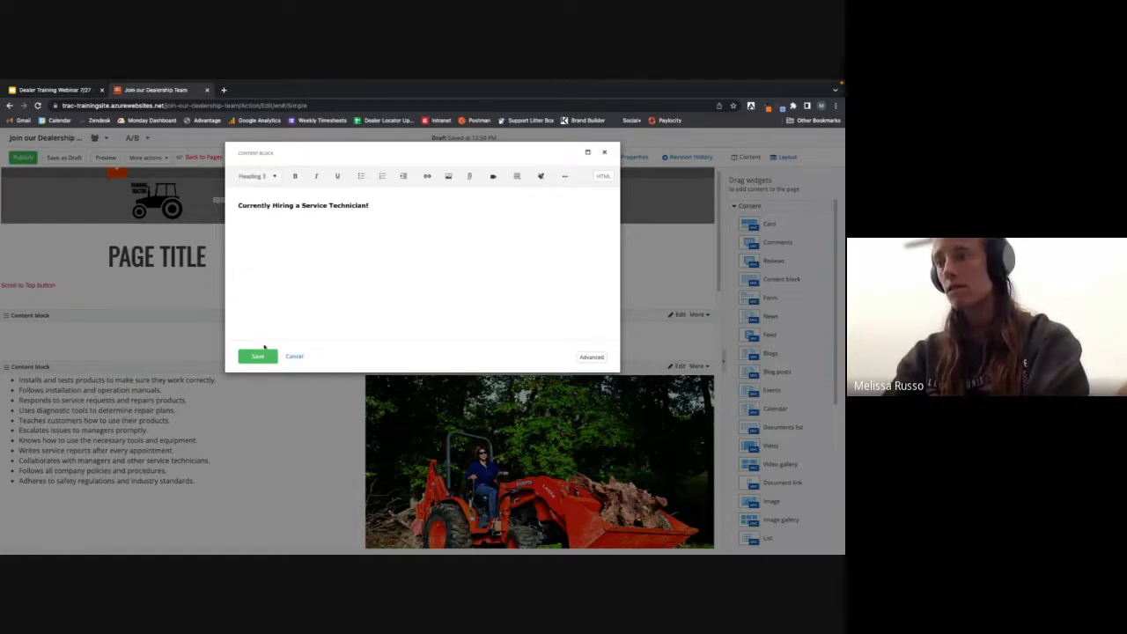
left_click(565, 176)
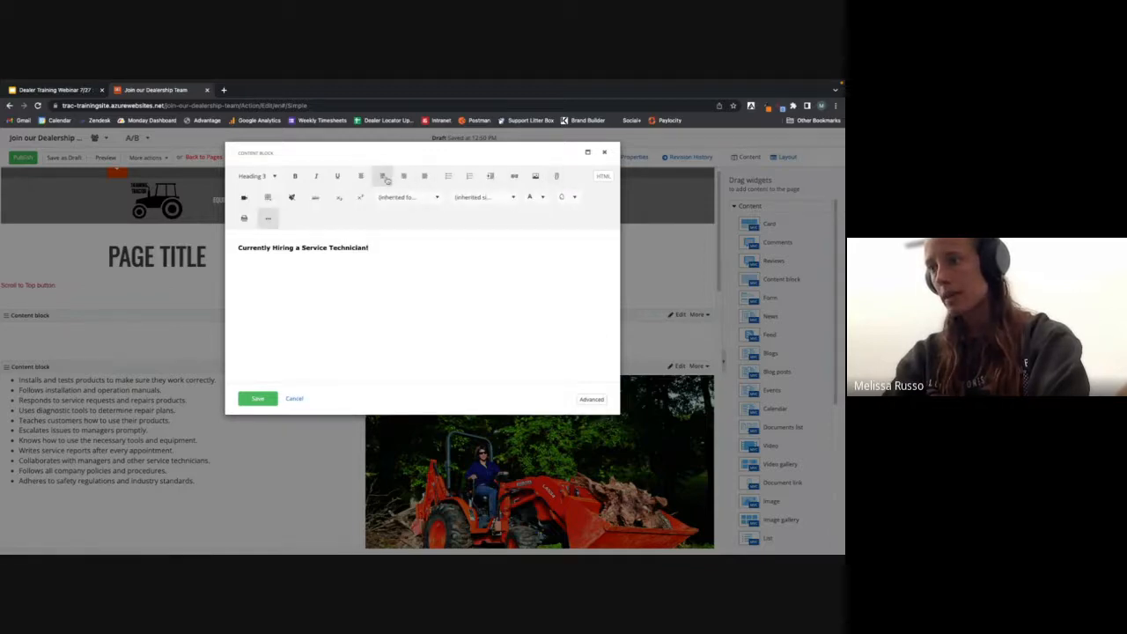
left_click(383, 177)
left_click(258, 399)
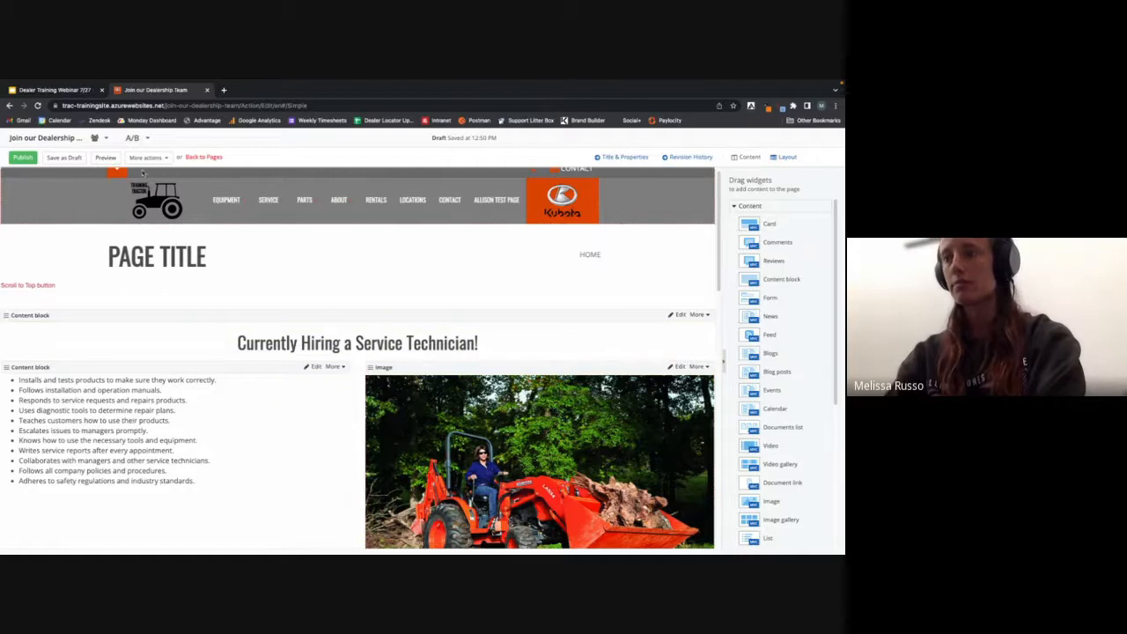
Move the employment application form out of its container to directly below the two-column section, and preview the page.
left_click(105, 157)
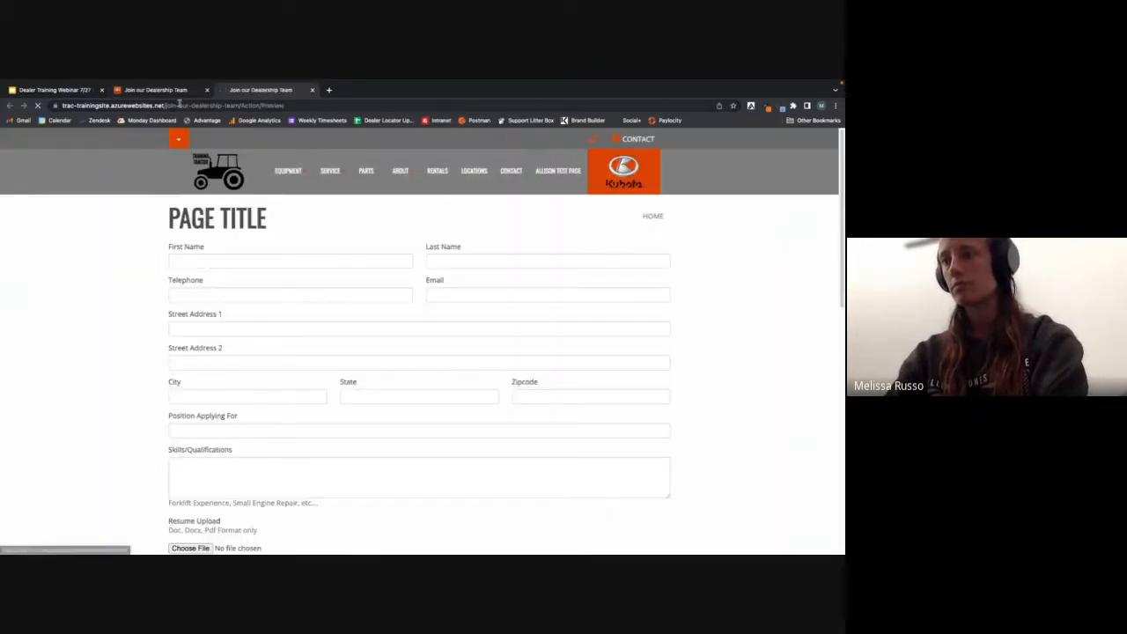
left_click(312, 90)
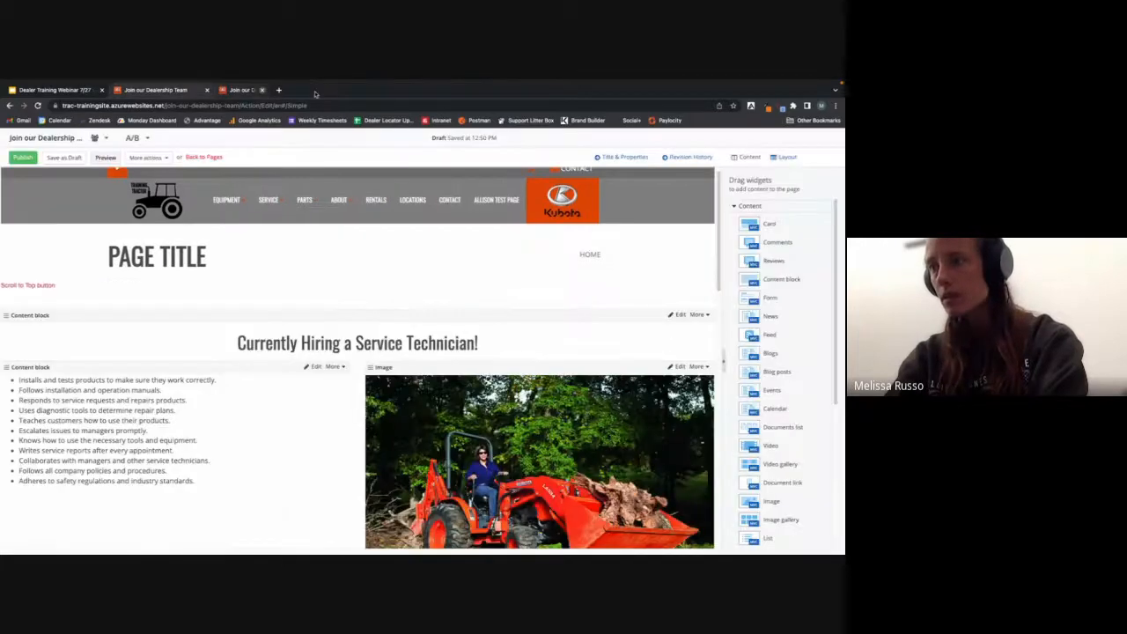
scroll(320, 343, "down", 3)
left_click_drag(337, 403, 334, 361)
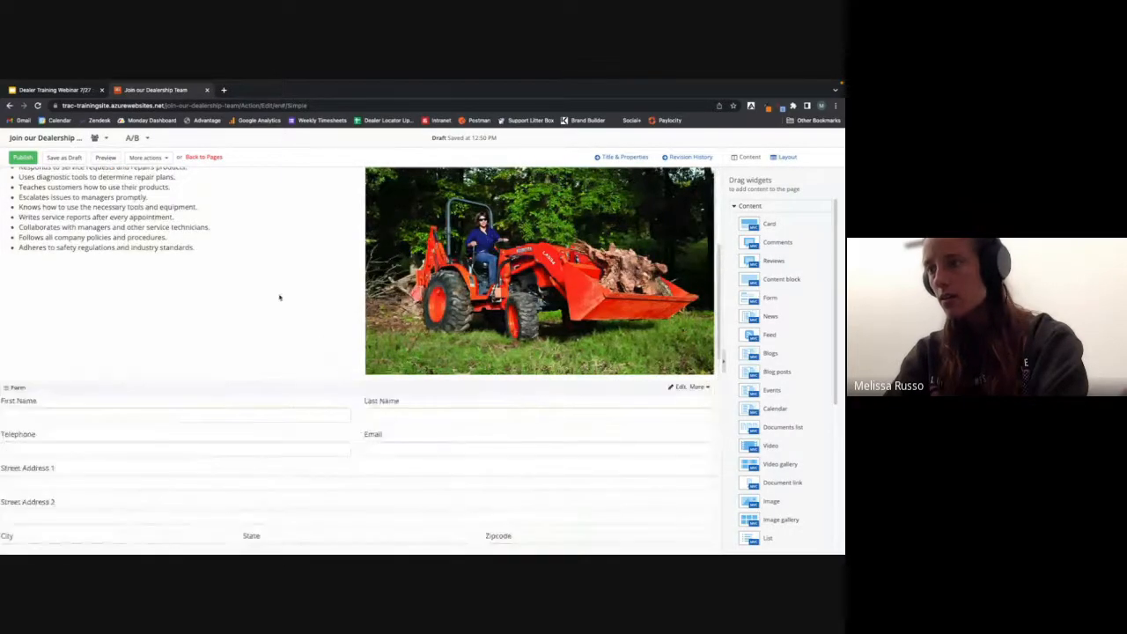
left_click(105, 158)
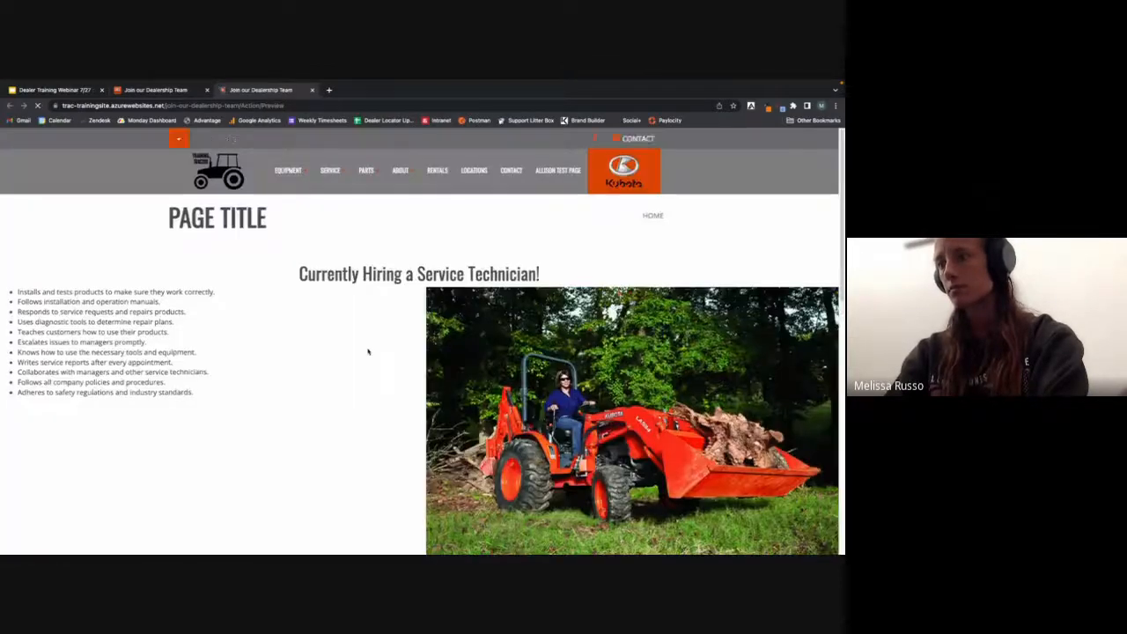
Review the previewed landing page down to its application form, and publish the Join our Dealership Team page.
scroll(370, 352, "down", 2)
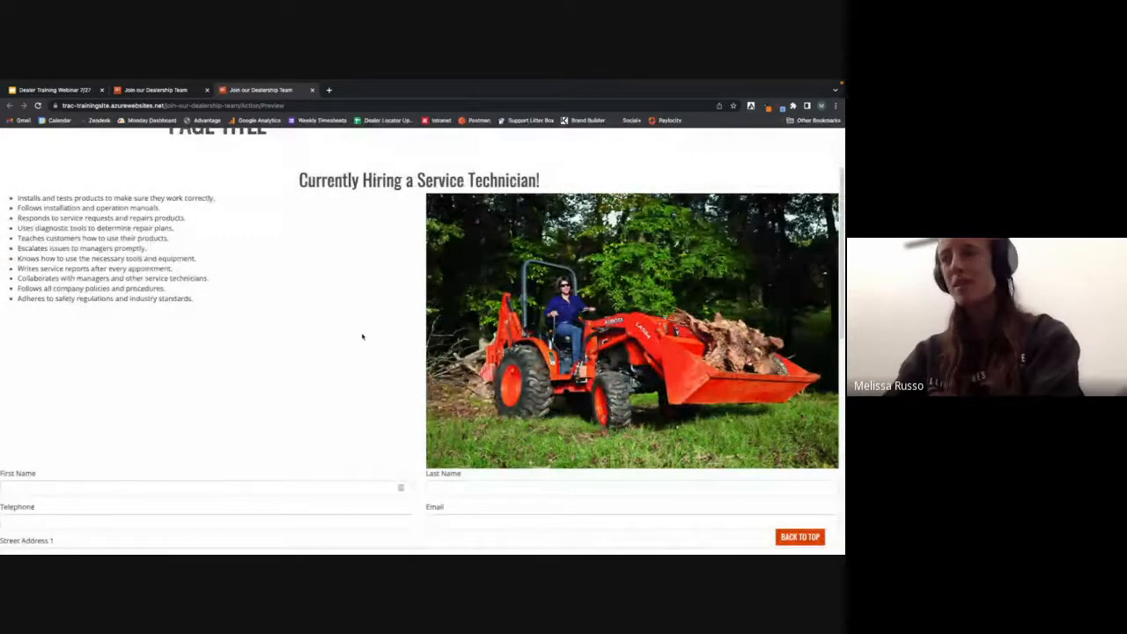
scroll(352, 322, "down", 4)
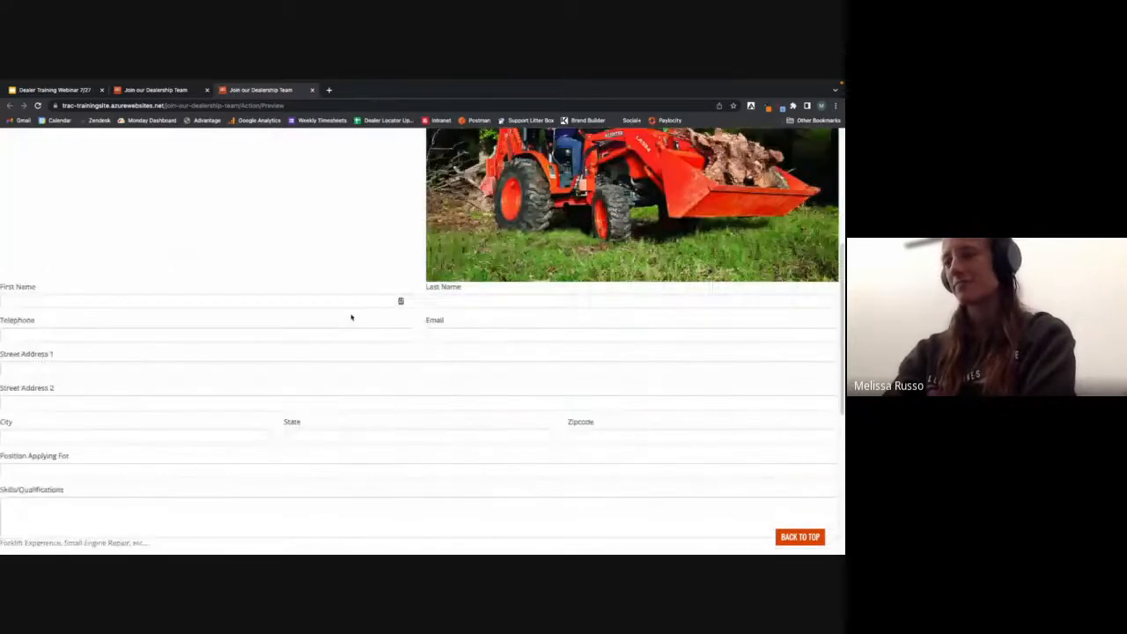
scroll(399, 222, "up", 3)
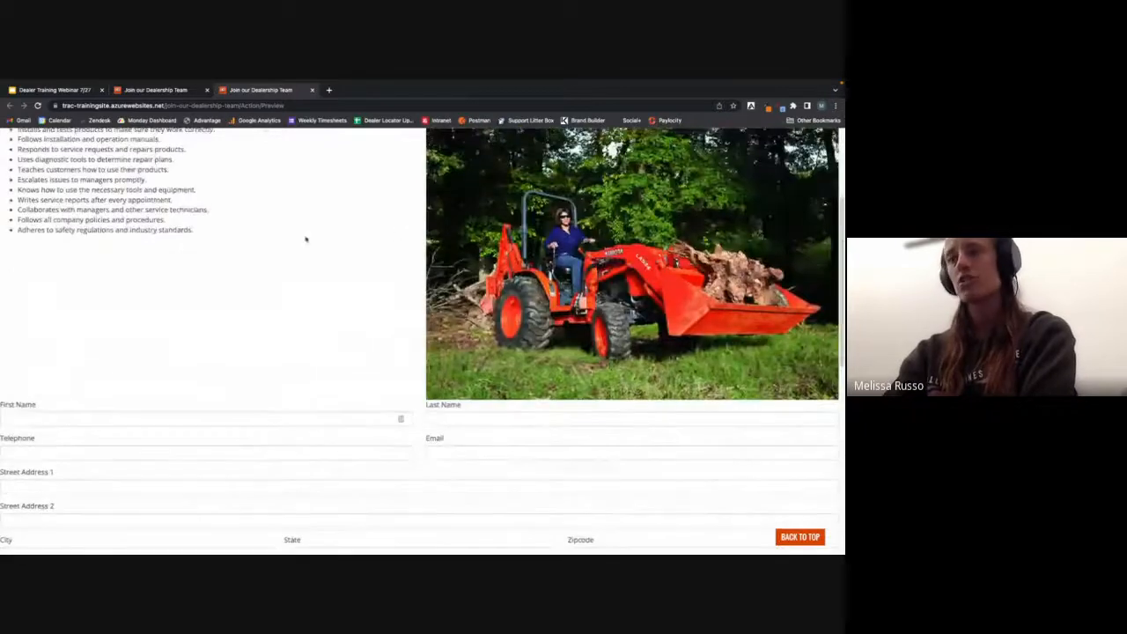
scroll(393, 205, "up", 3)
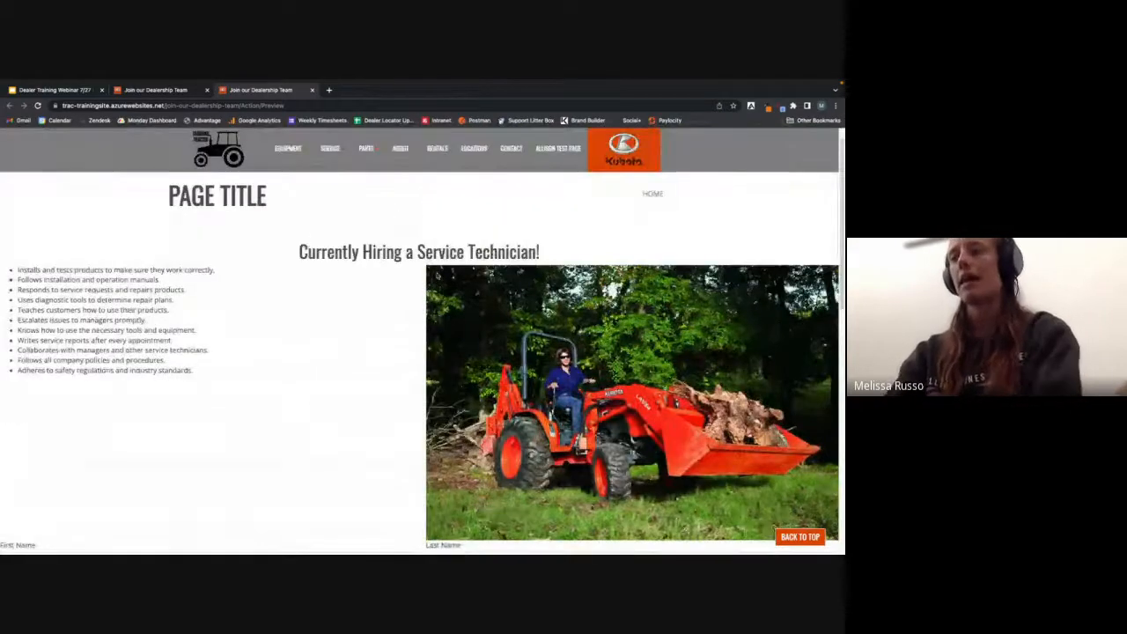
left_click(312, 90)
left_click(313, 91)
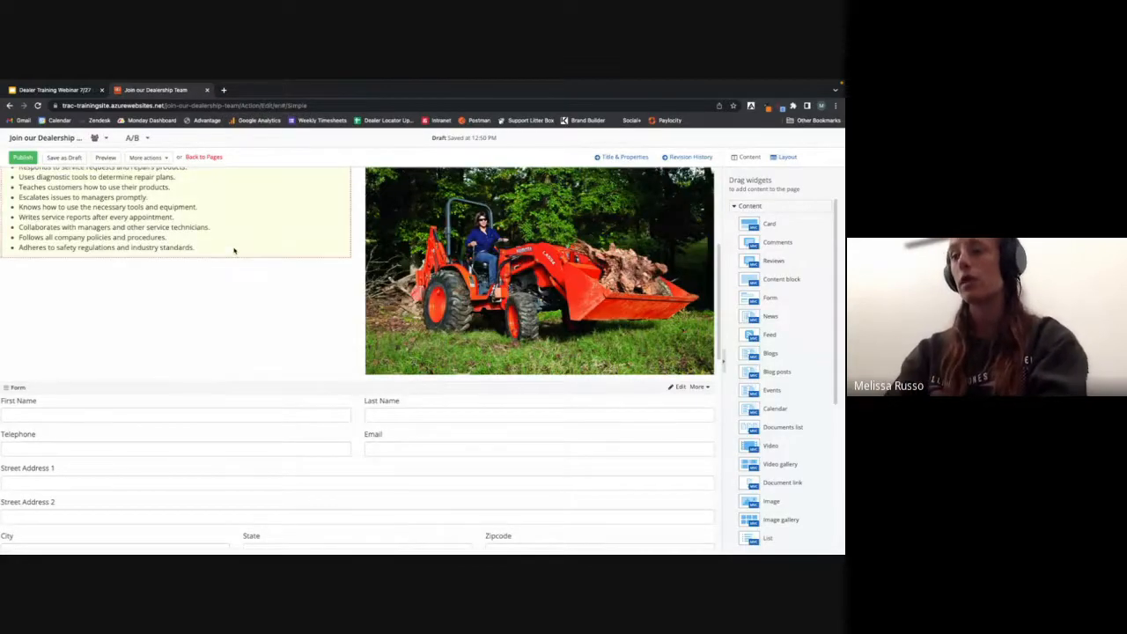
scroll(235, 251, "up", 5)
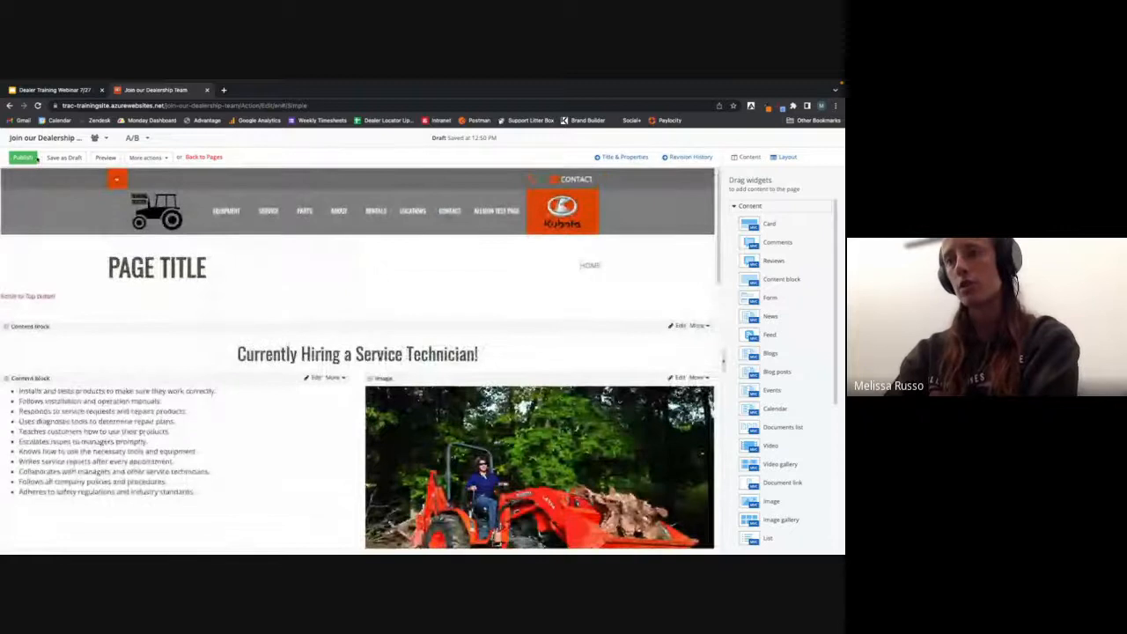
left_click(24, 158)
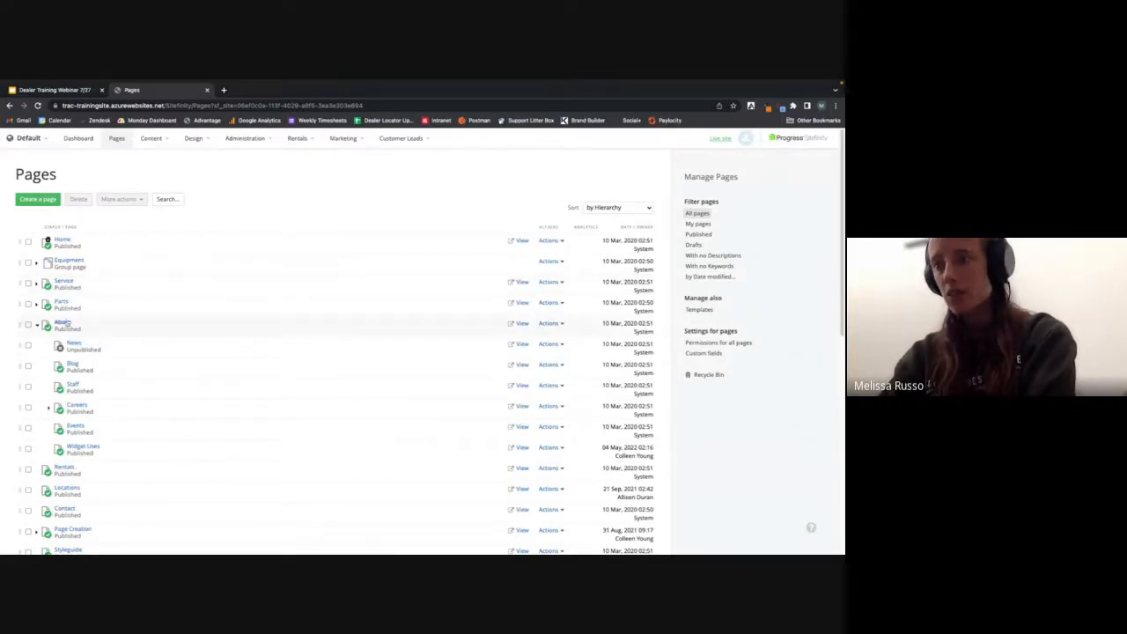
Reopen the Join our Dealership Team page to view the available grid layout widgets, and return to the page list.
scroll(64, 324, "down", 10)
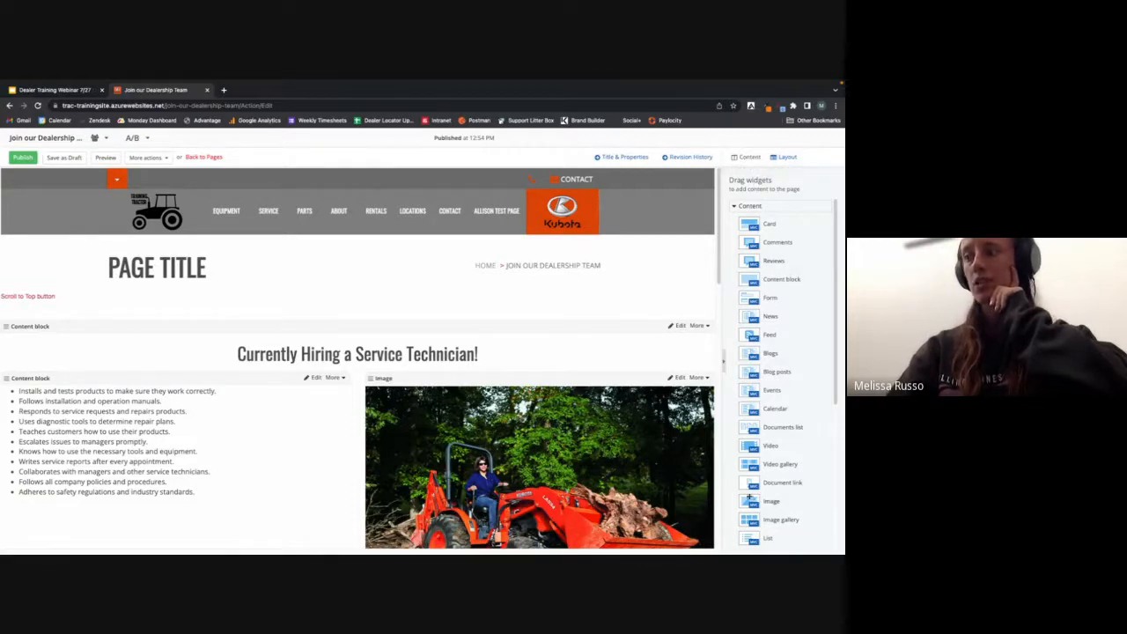
left_click(788, 157)
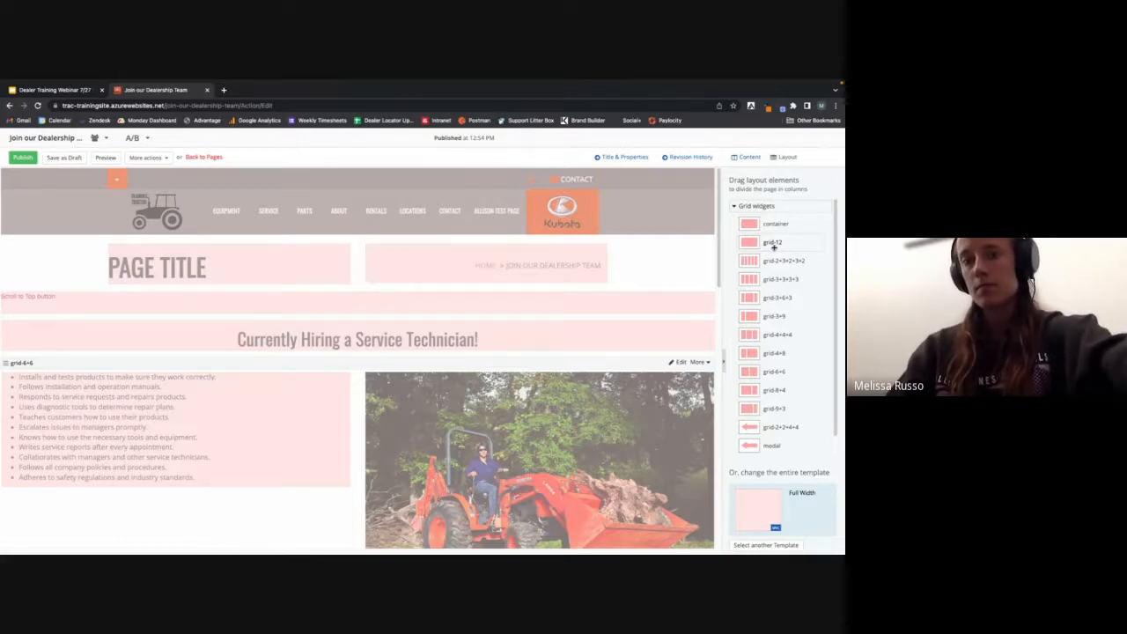
left_click(214, 159)
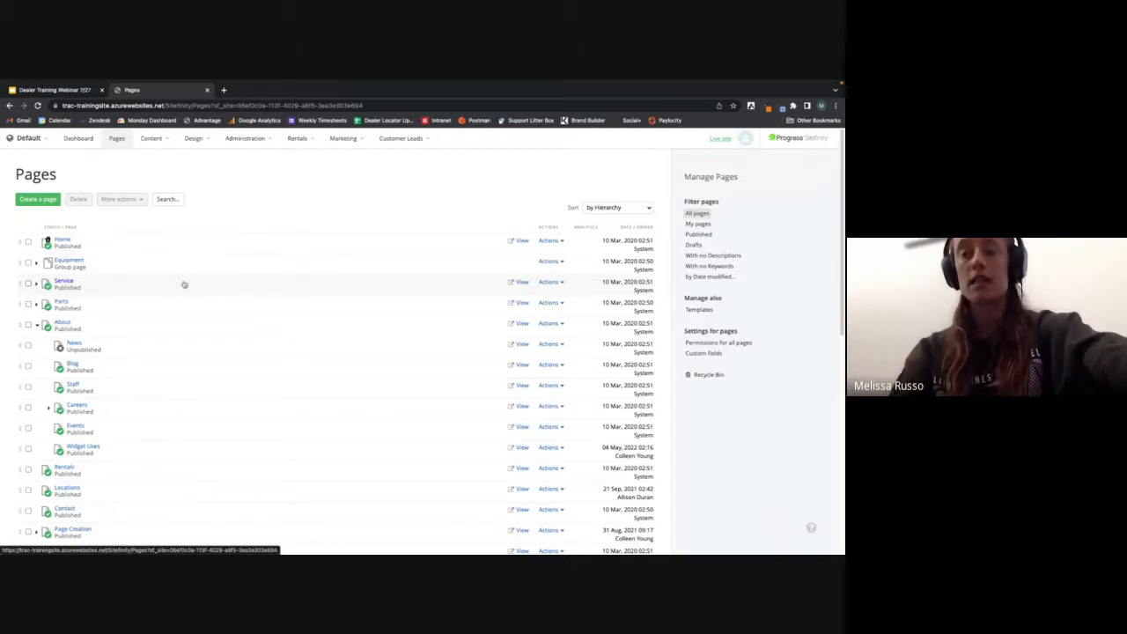
Open the Home page for editing and locate the Dealer Announcement Carousel among the Kubota Custom widgets.
left_click(60, 242)
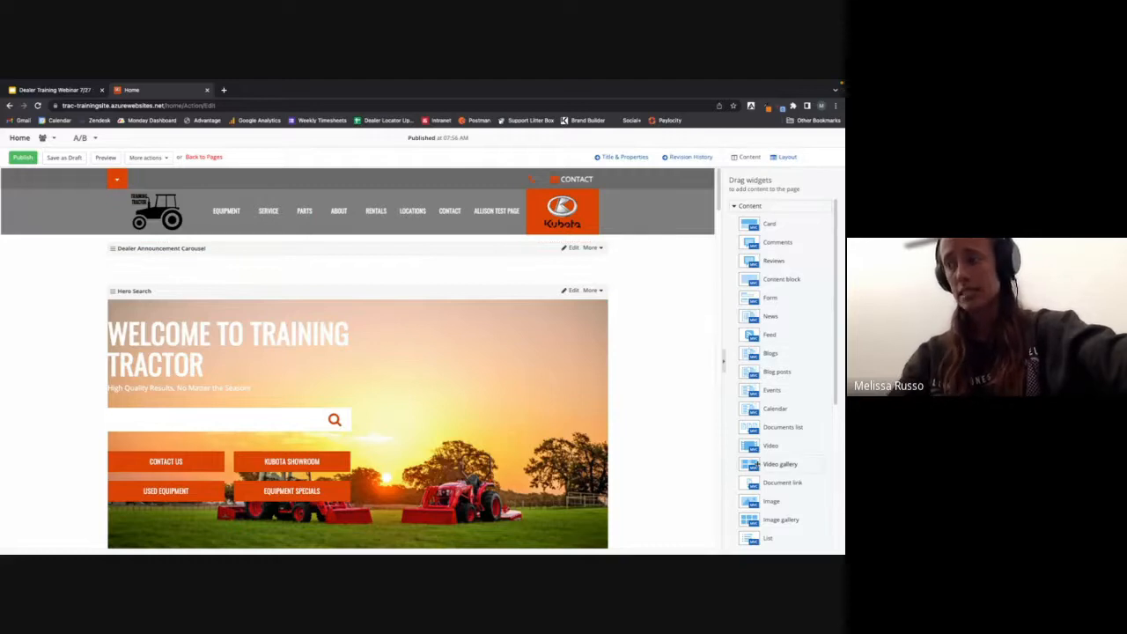
scroll(755, 464, "down", 5)
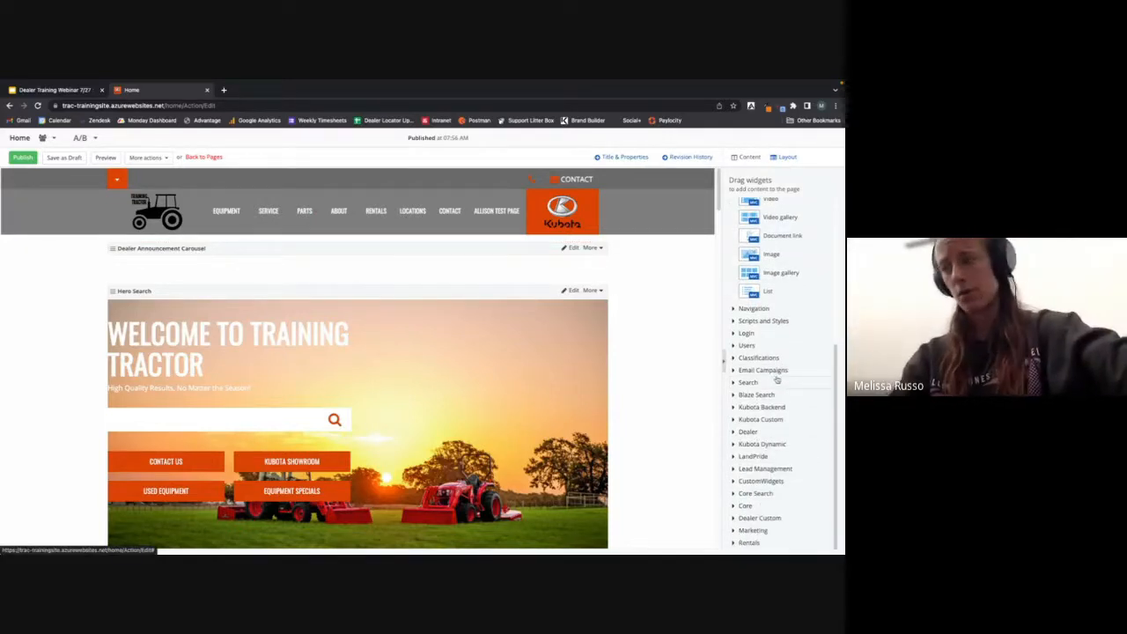
left_click(736, 421)
scroll(786, 328, "up", 3)
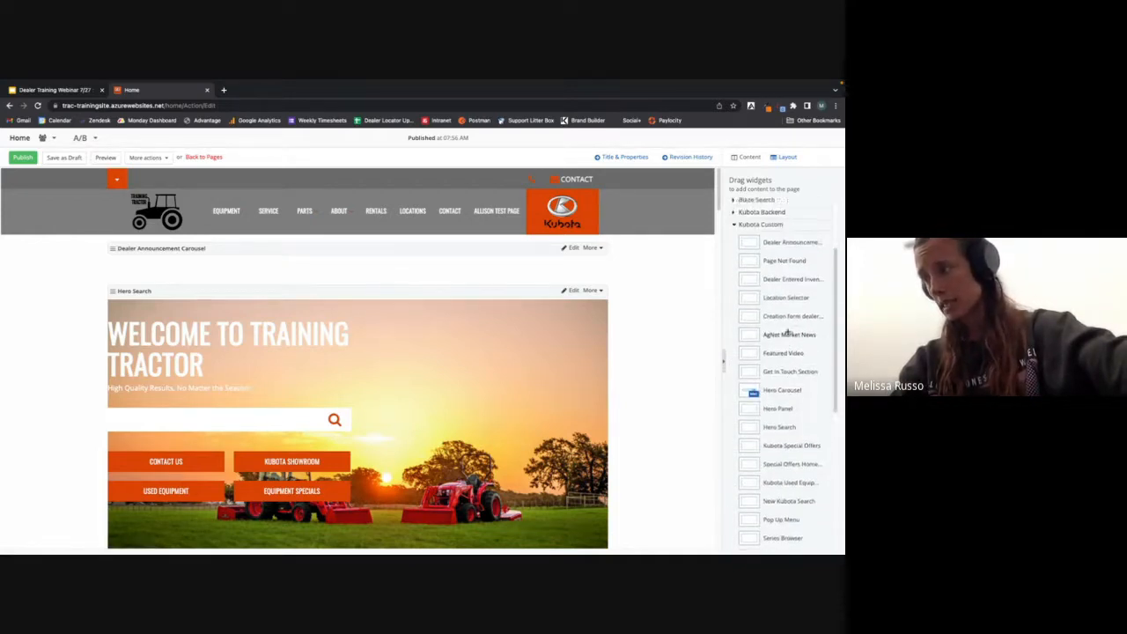
left_click_drag(802, 250, 179, 250)
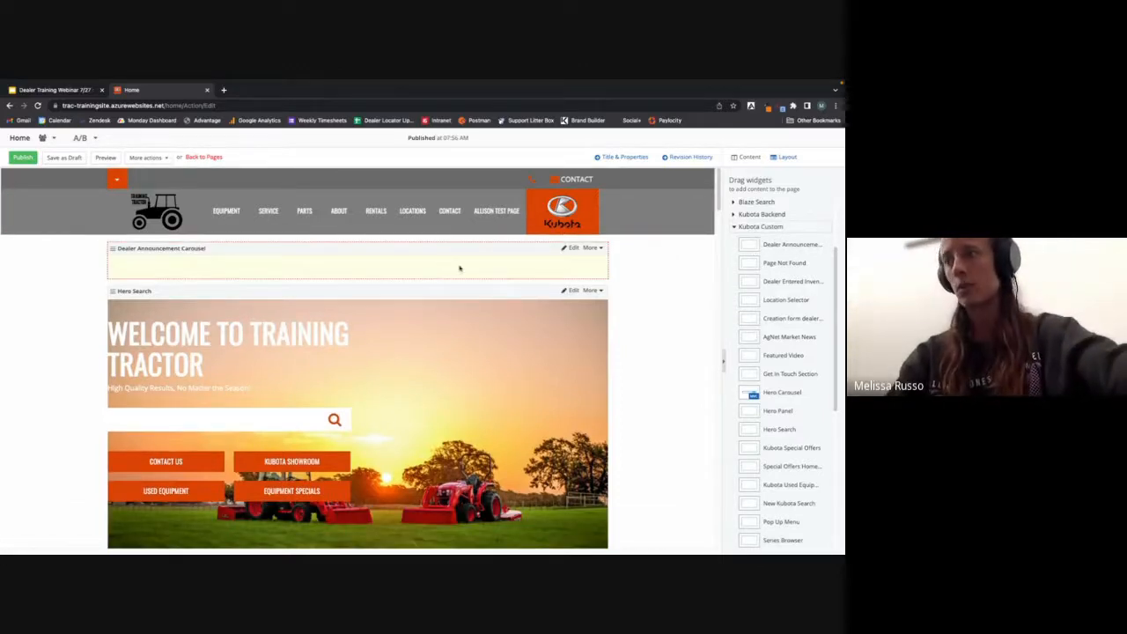
Add a second item to the Home page's Dealer Announcement Carousel with the title "Now Hiring" and the text "Join our Team -".
left_click(573, 249)
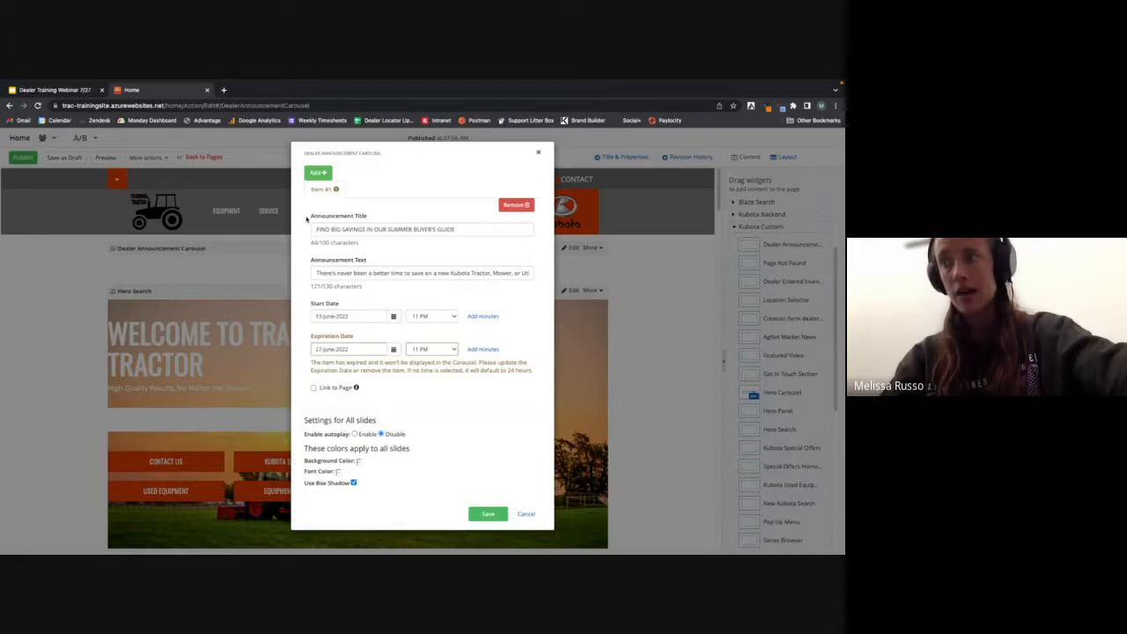
left_click(320, 174)
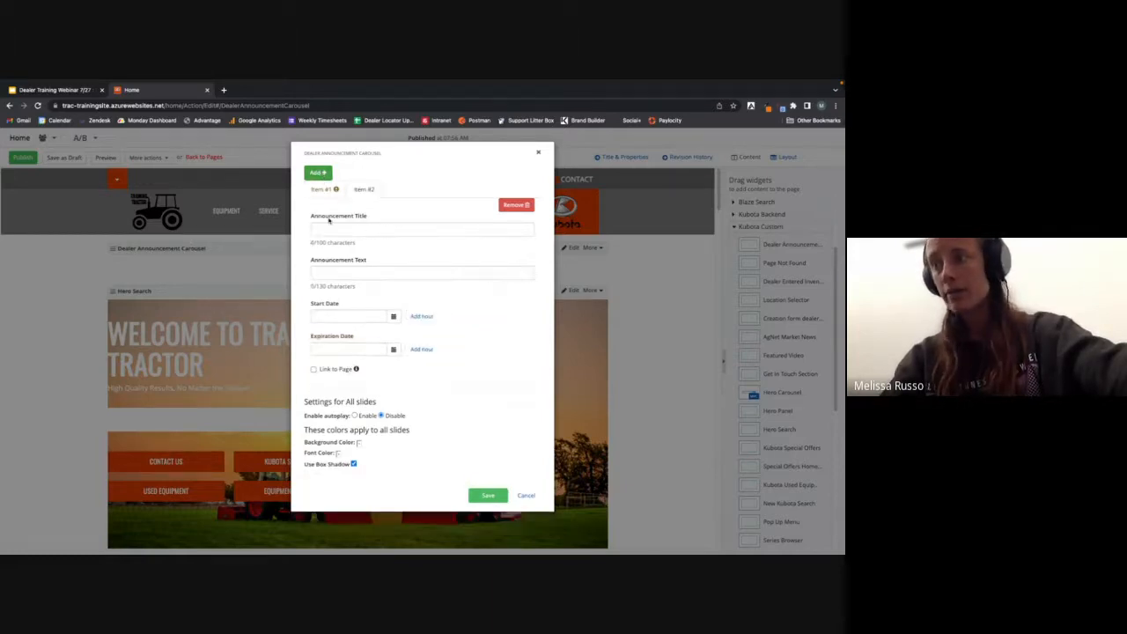
left_click(326, 228)
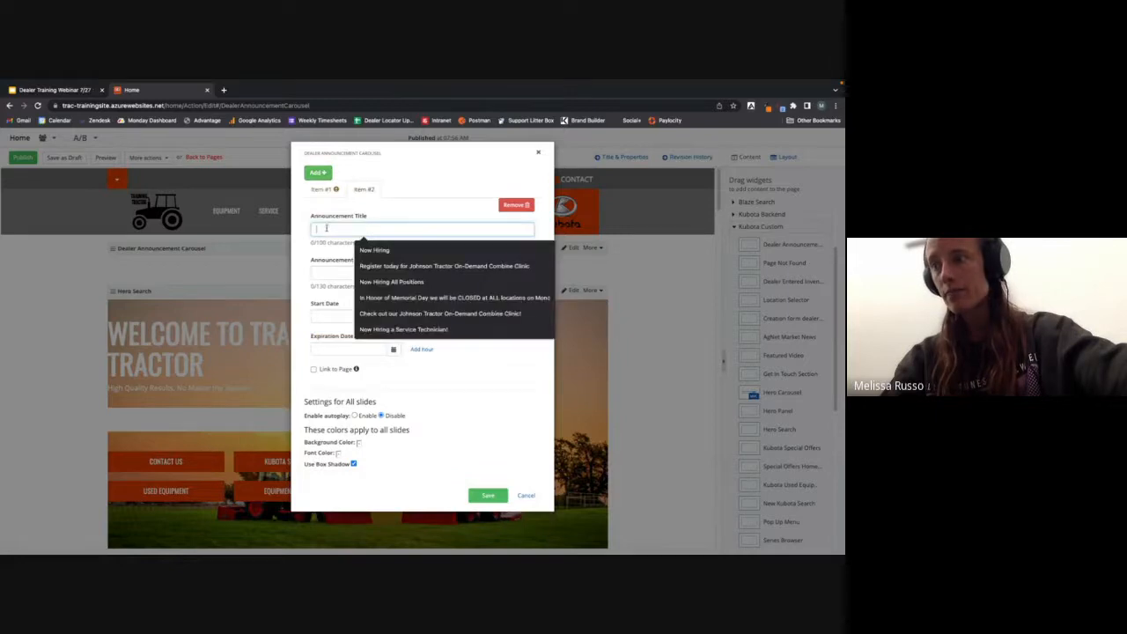
left_click(375, 251)
left_click(338, 273)
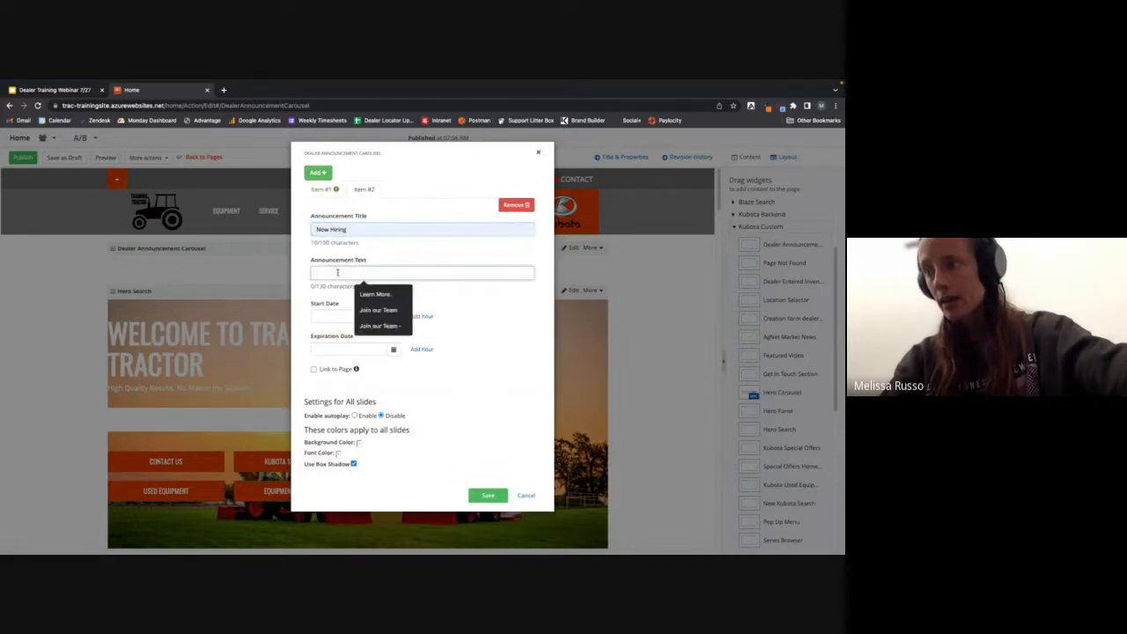
left_click(373, 325)
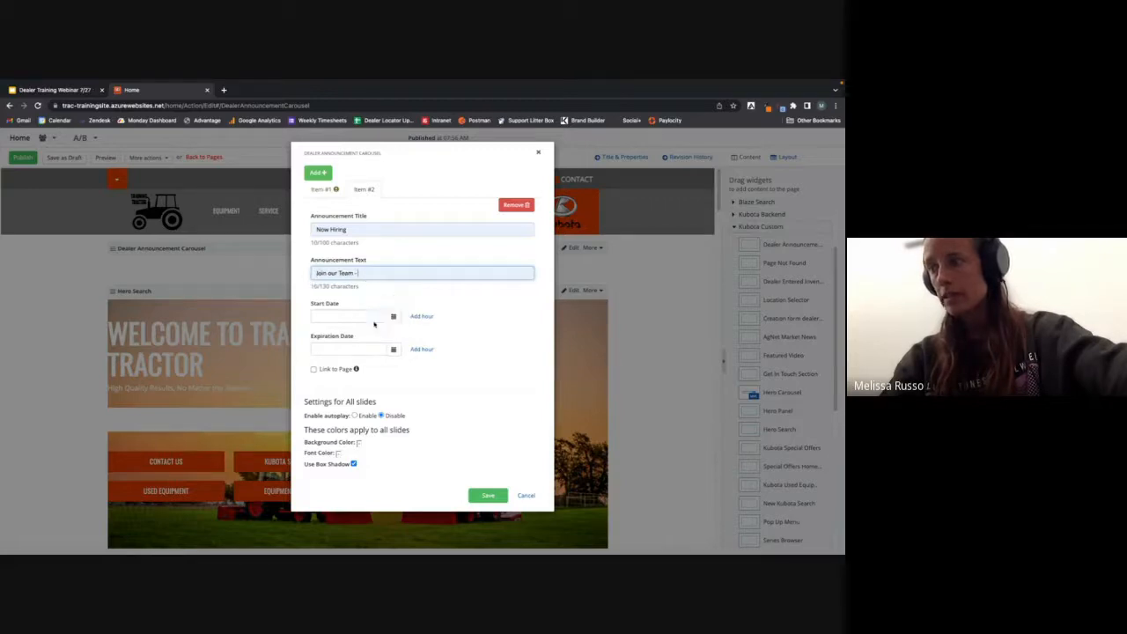
Link the second announcement to the Join our Dealership Team page with the link text "Apply Today!".
left_click(312, 371)
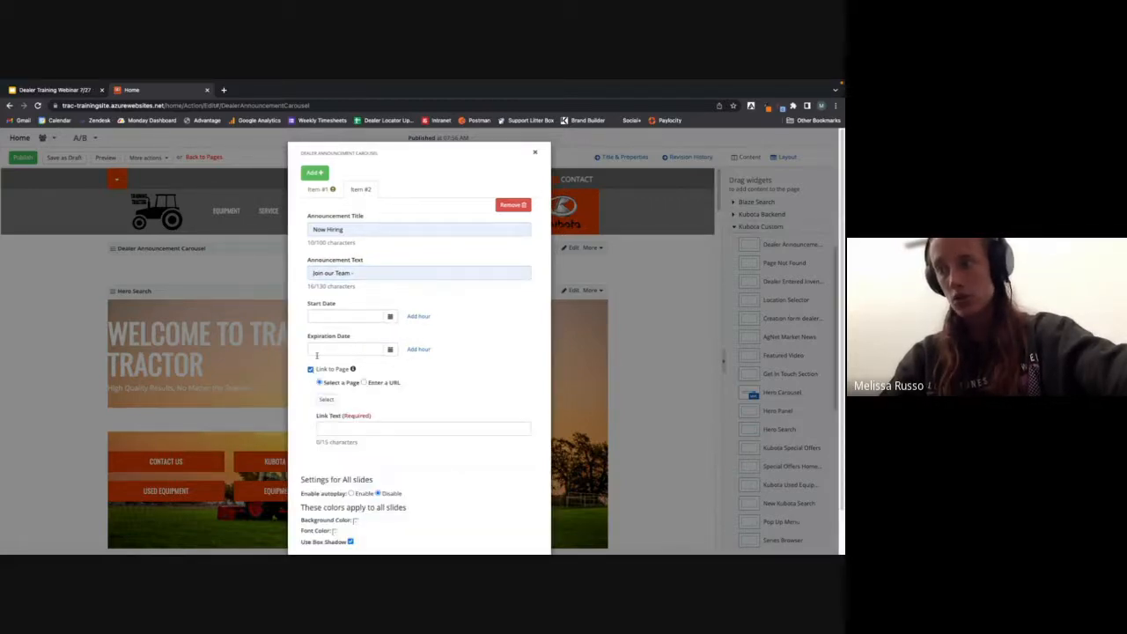
left_click(322, 401)
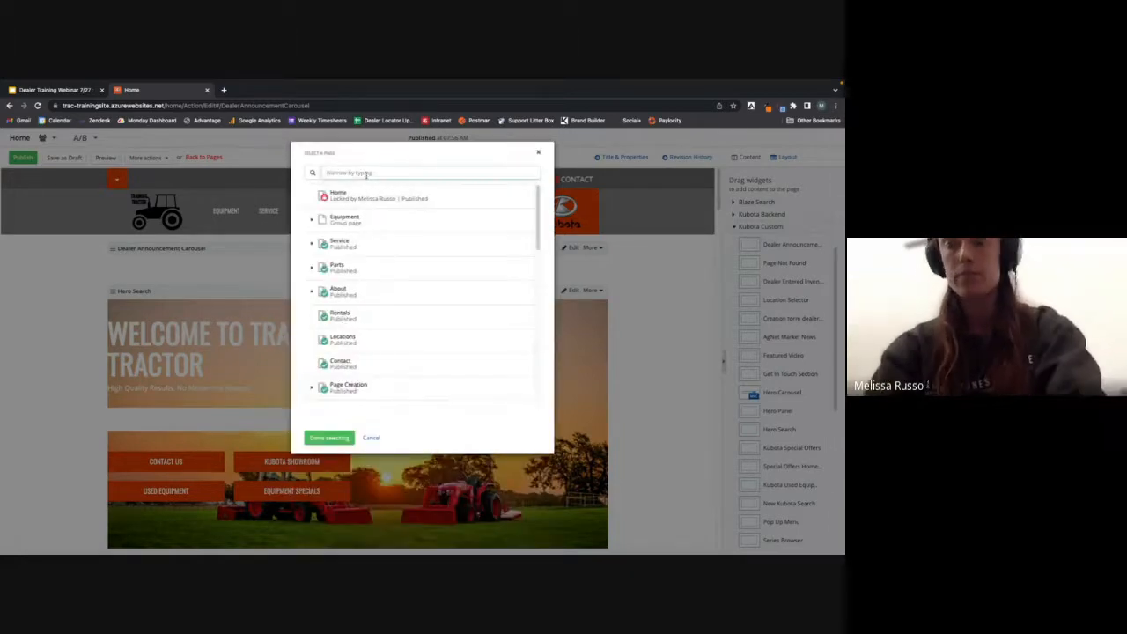
left_click(367, 174)
type("join")
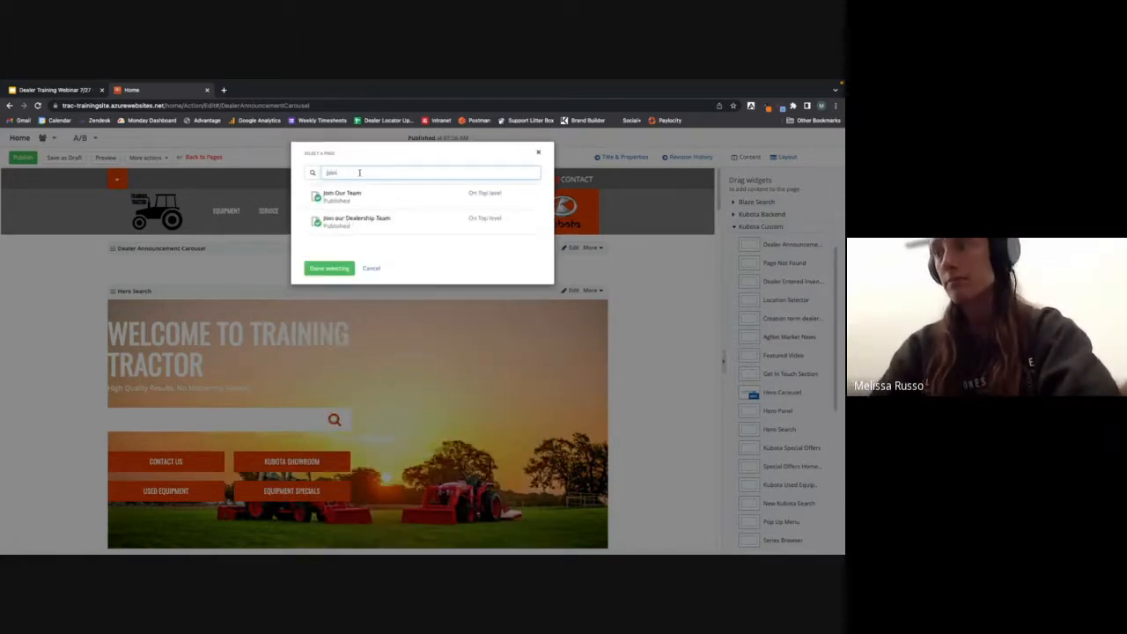
left_click(337, 222)
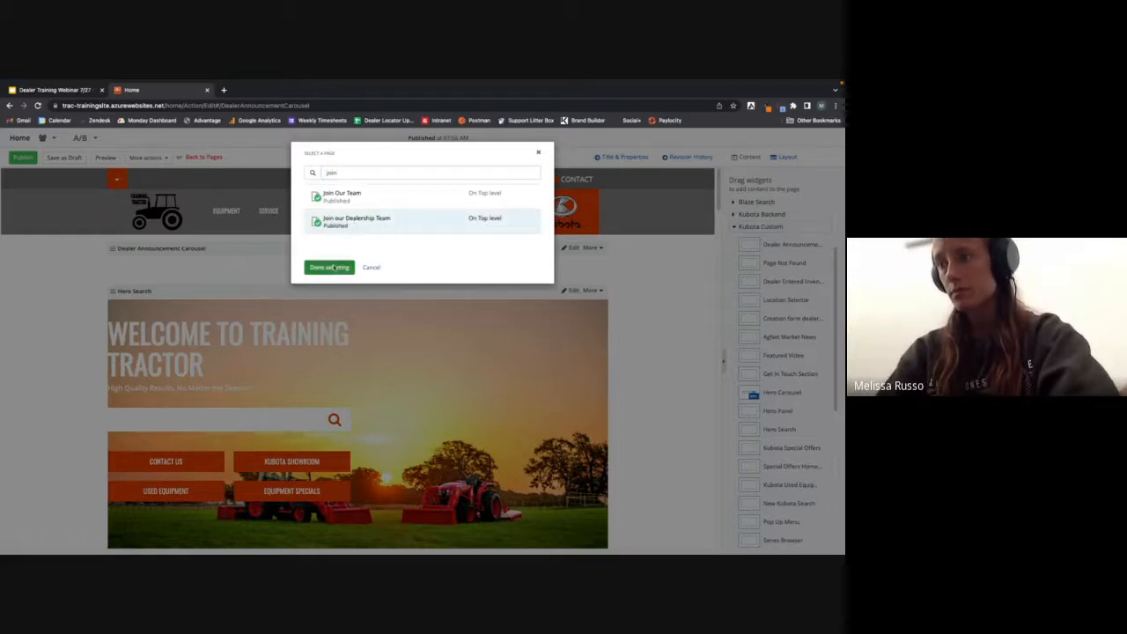
left_click(331, 266)
left_click(332, 451)
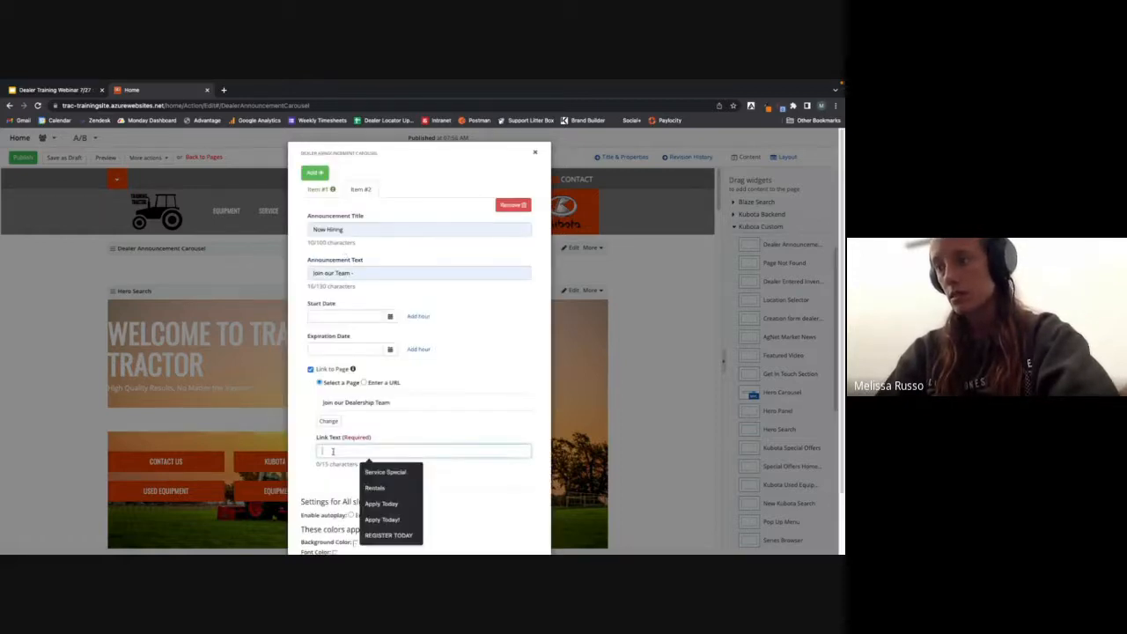
left_click(383, 519)
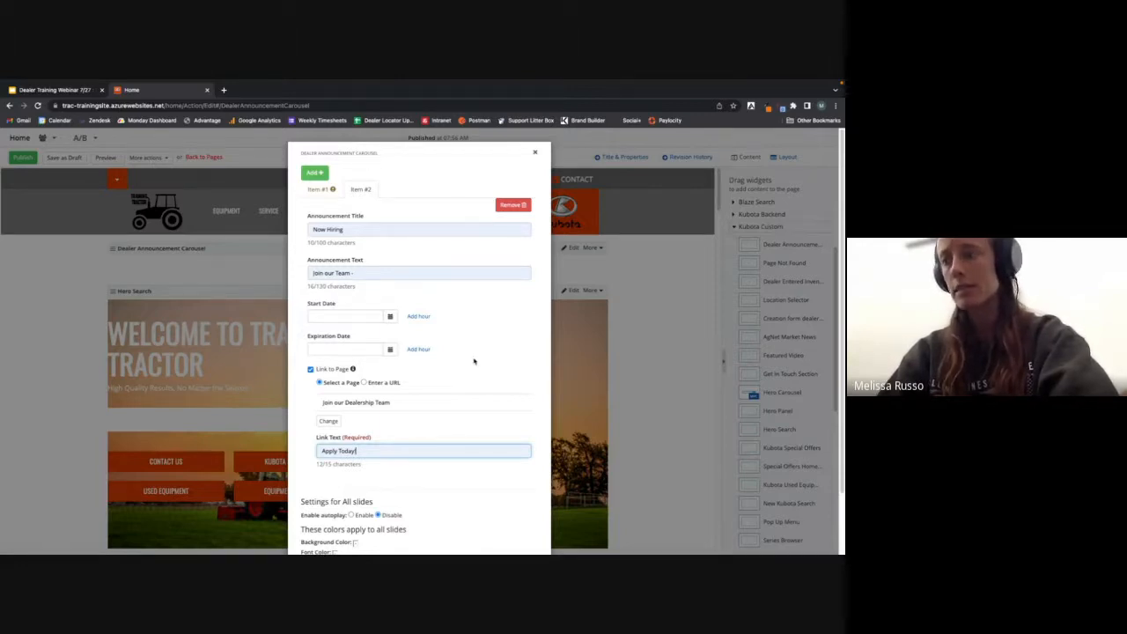
Set the second announcement to start 27 July 2022 and expire 03 August 2022, and save the carousel.
scroll(473, 361, "down", 2)
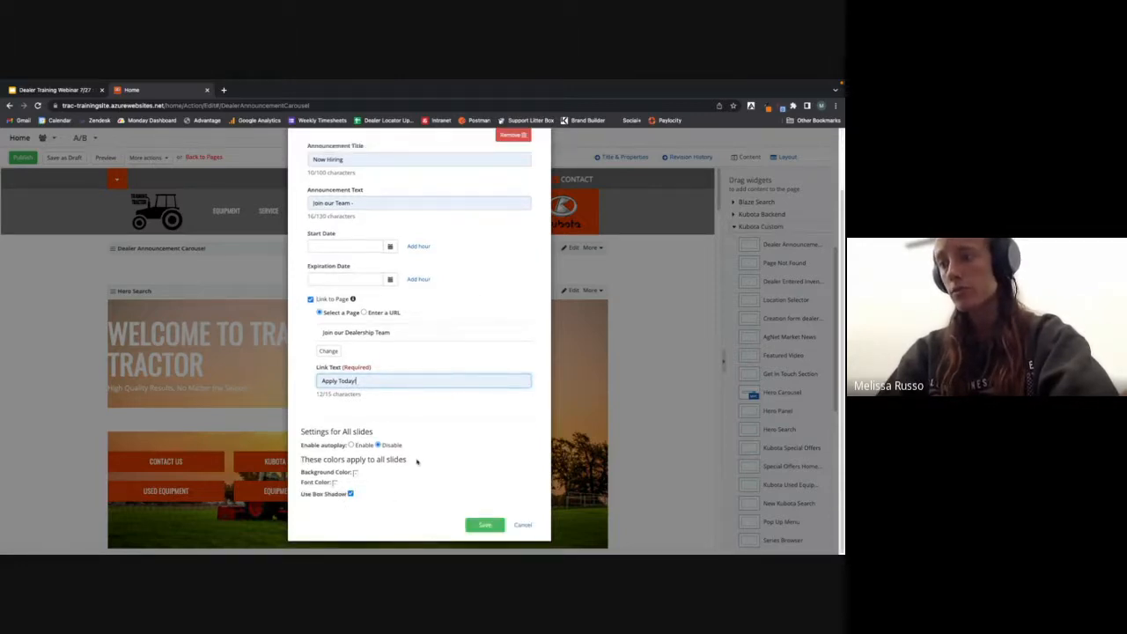
left_click(484, 525)
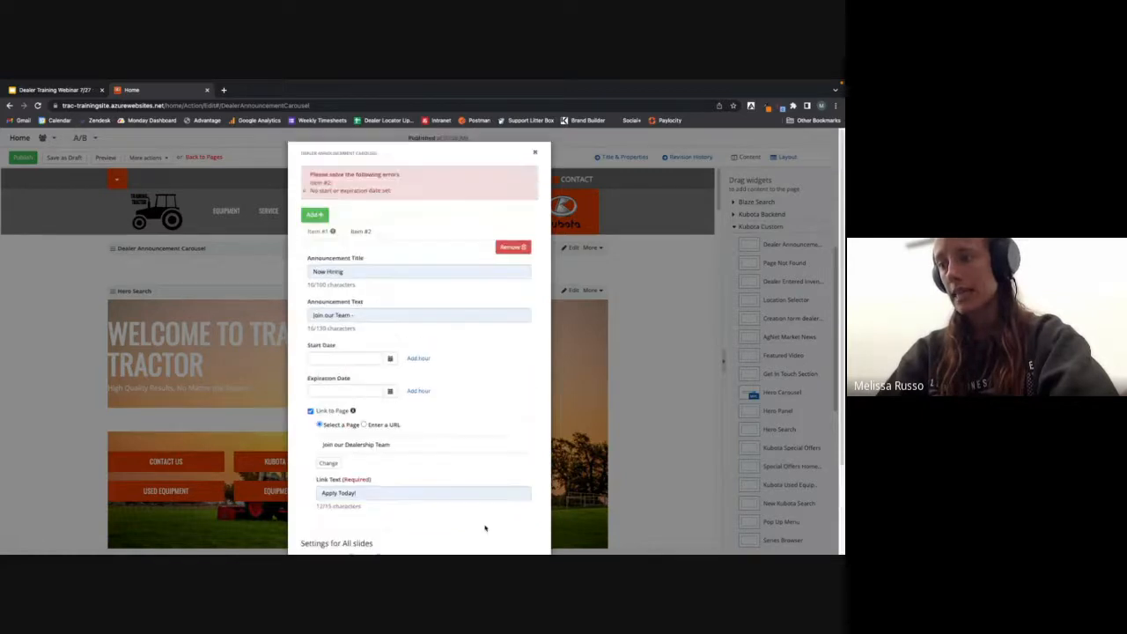
left_click(360, 363)
left_click(390, 359)
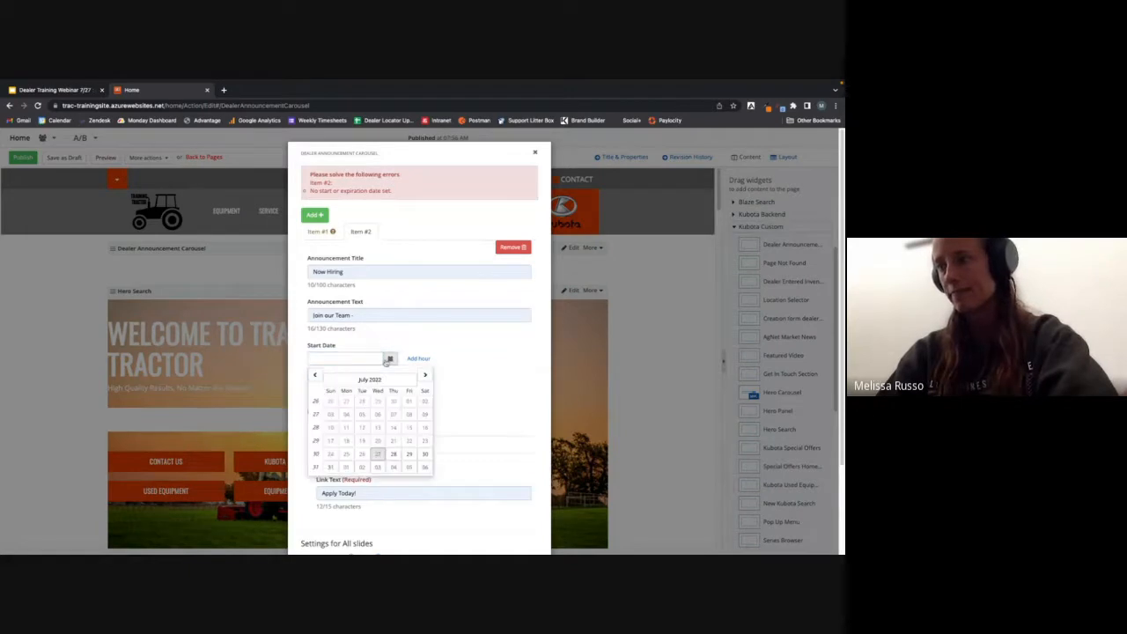
left_click(378, 455)
left_click(390, 391)
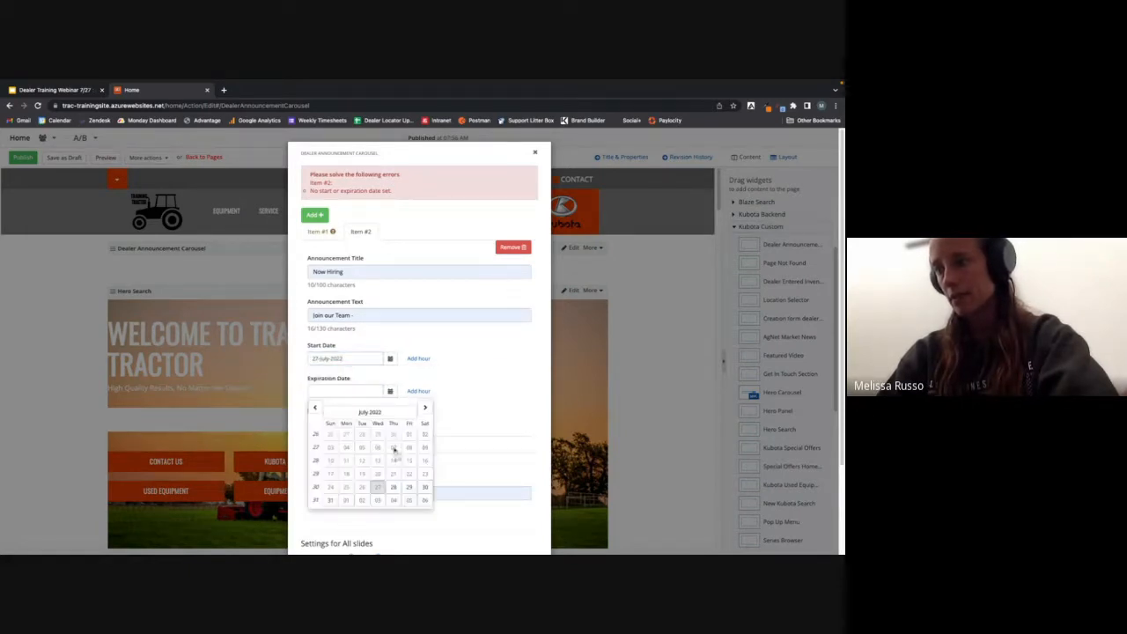
left_click(378, 501)
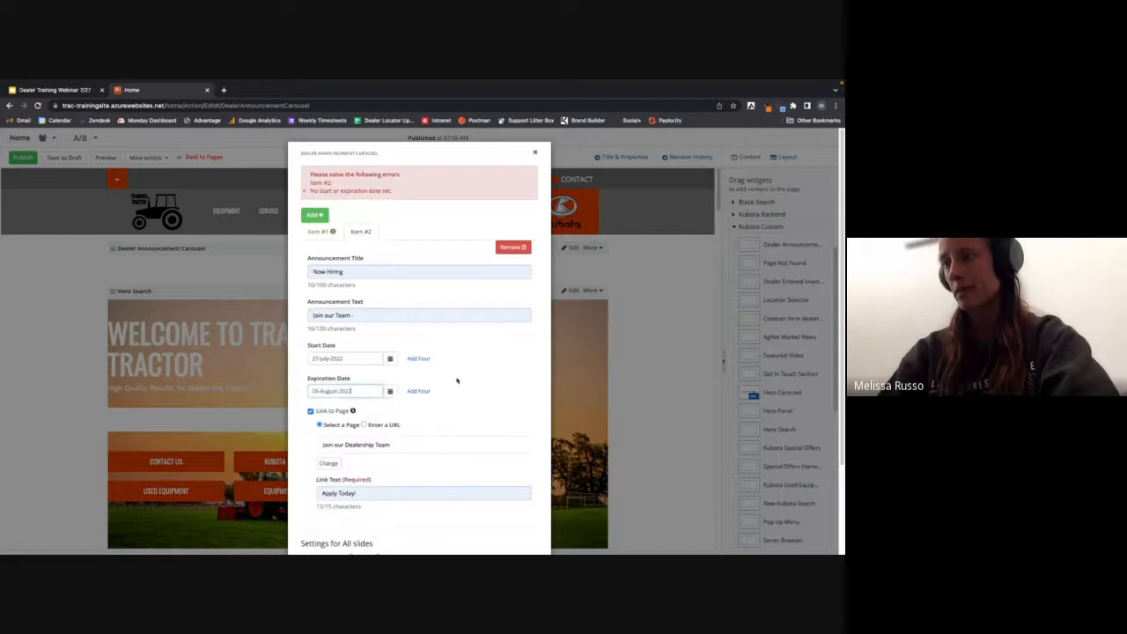
scroll(458, 380, "down", 2)
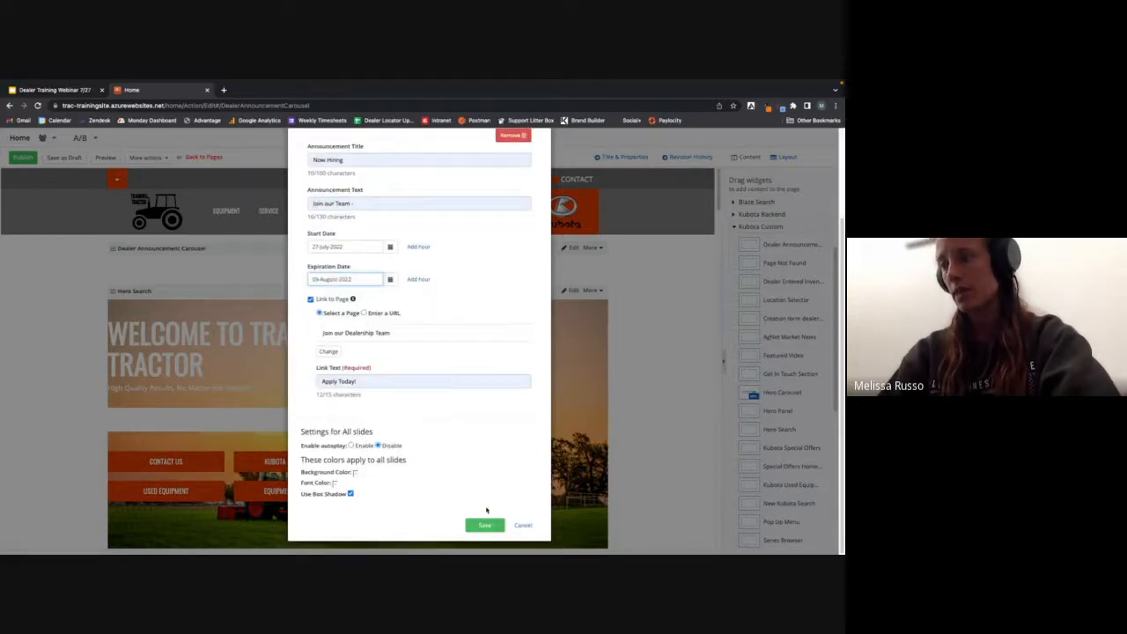
left_click(483, 525)
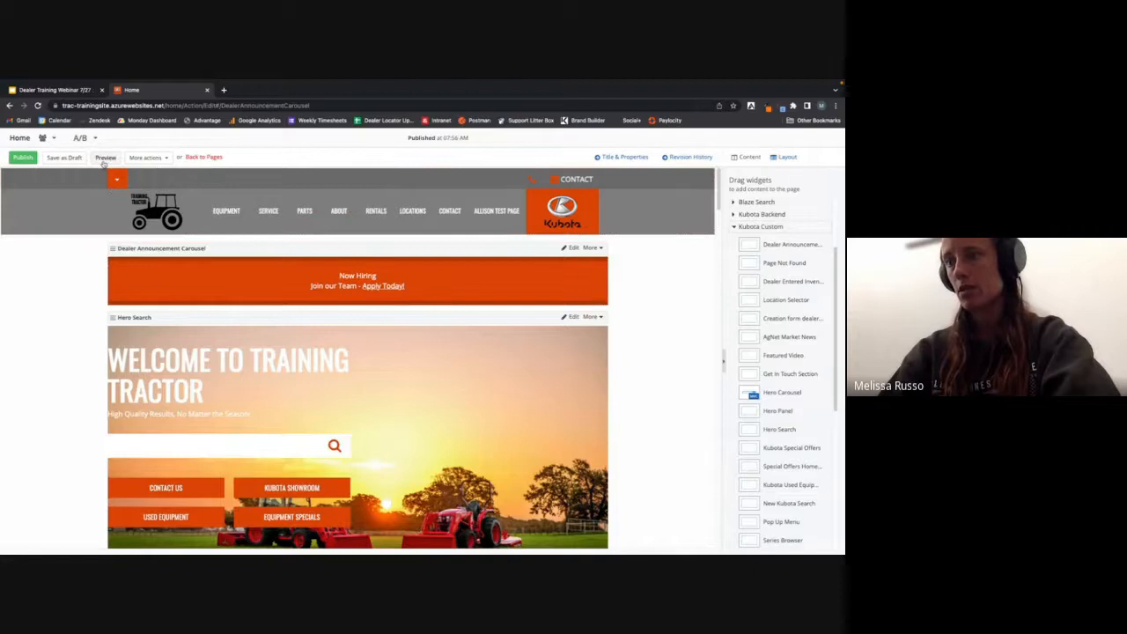
Preview the Home page and follow the announcement's Apply Today! link to review the landing page and its form.
left_click(104, 159)
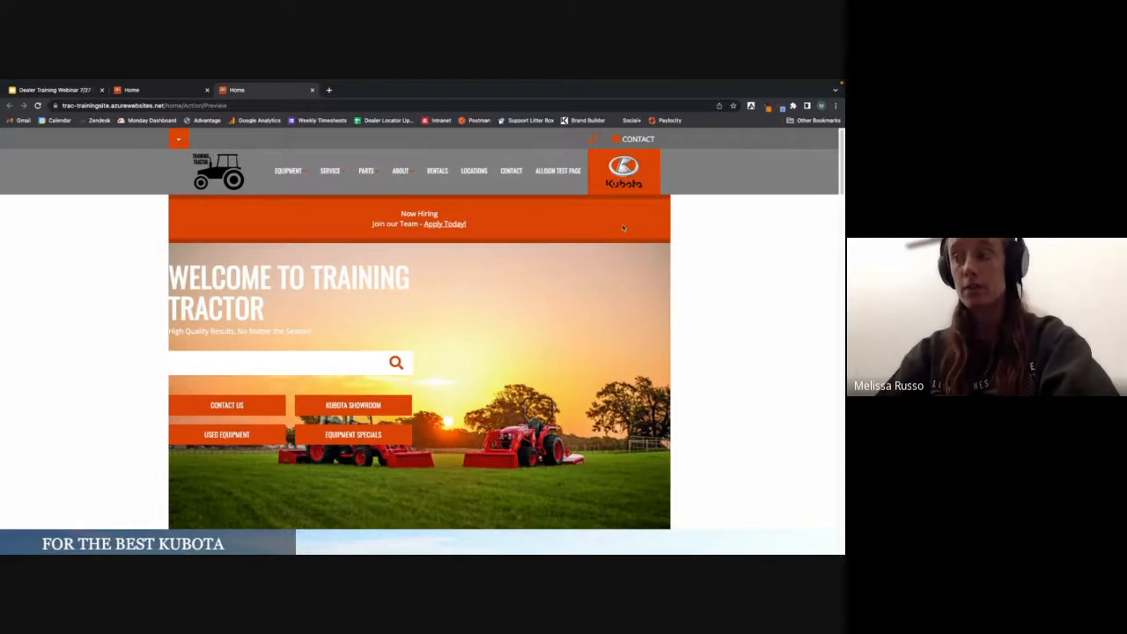
left_click(442, 225)
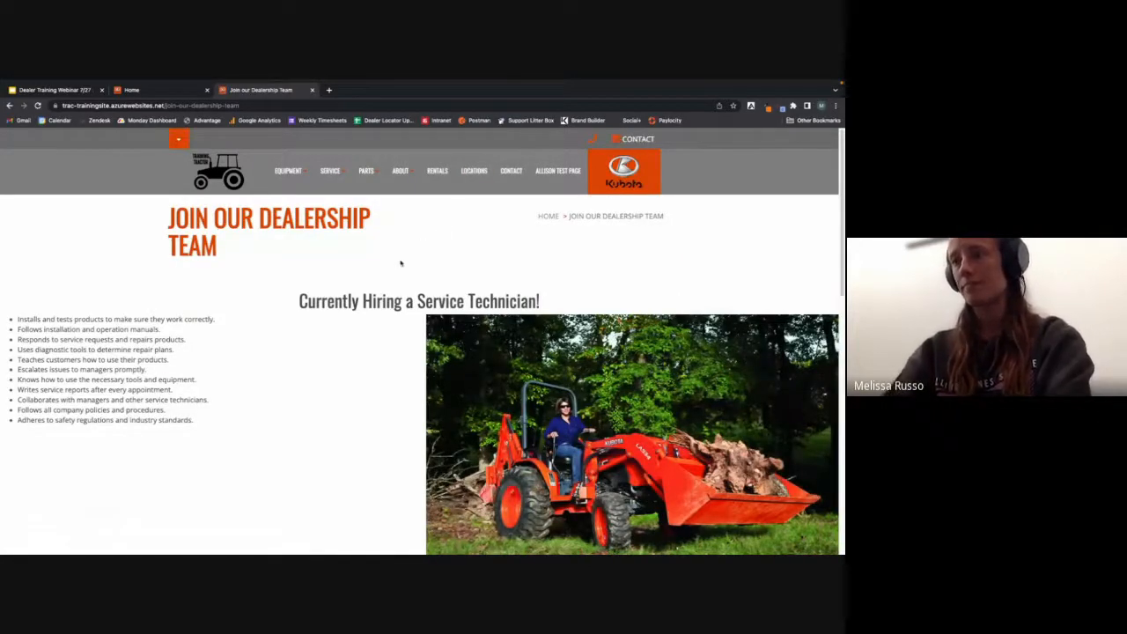
scroll(252, 378, "down", 3)
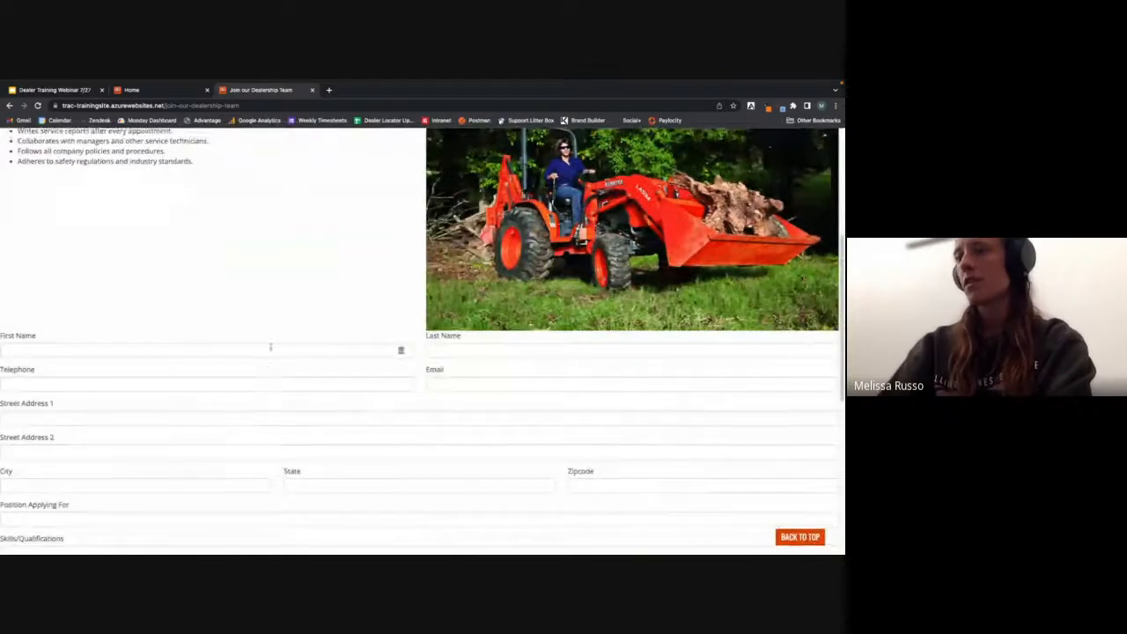
scroll(271, 350, "up", 2)
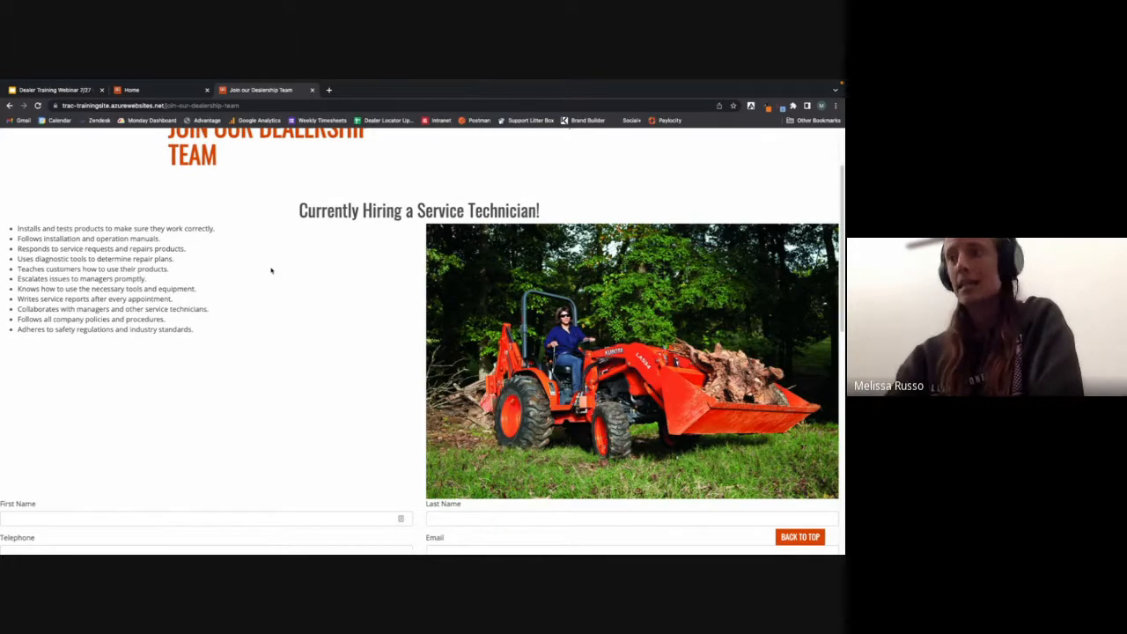
scroll(168, 206, "up", 2)
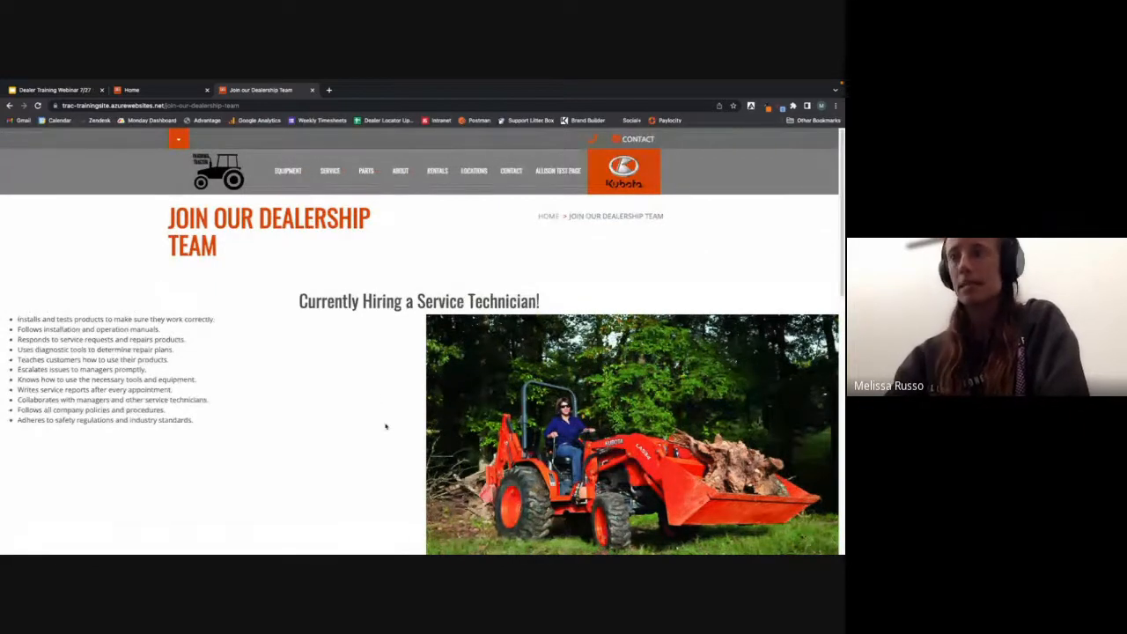
Close the preview, leave the Home page editor without saving, and advance the Google Slides presentation to the Questions slide.
left_click(312, 91)
left_click(207, 90)
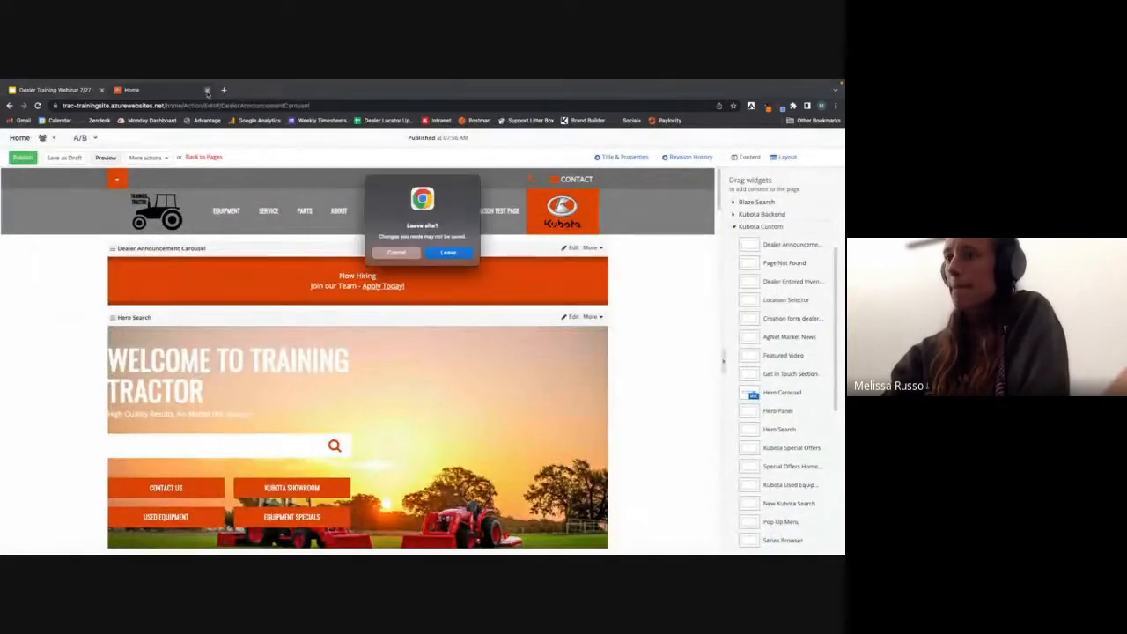
left_click(449, 253)
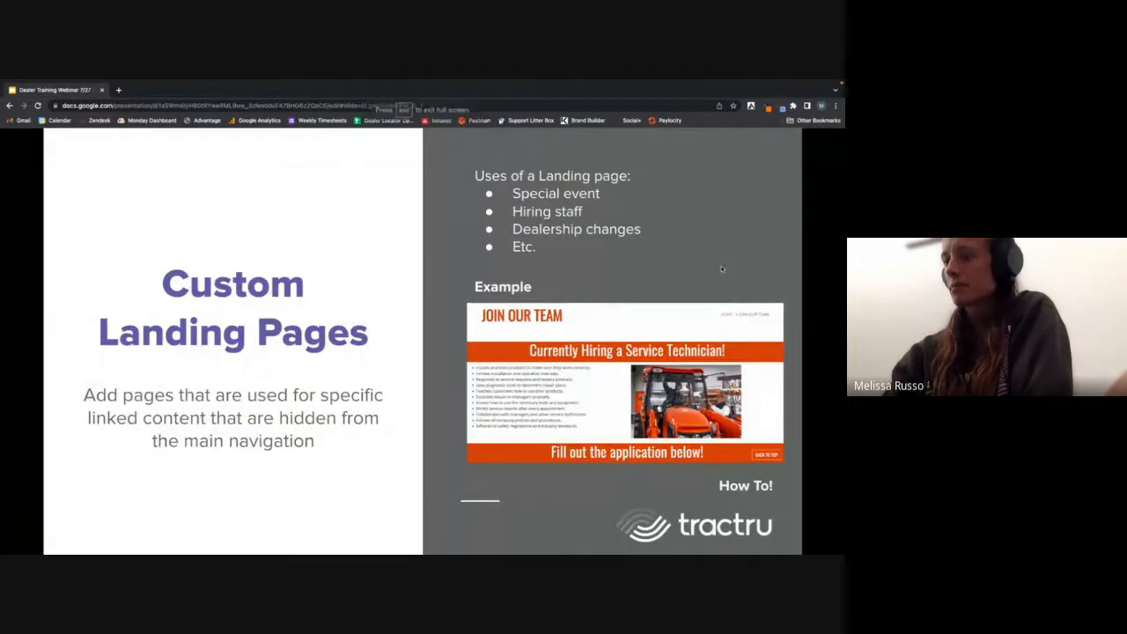
left_click(722, 270)
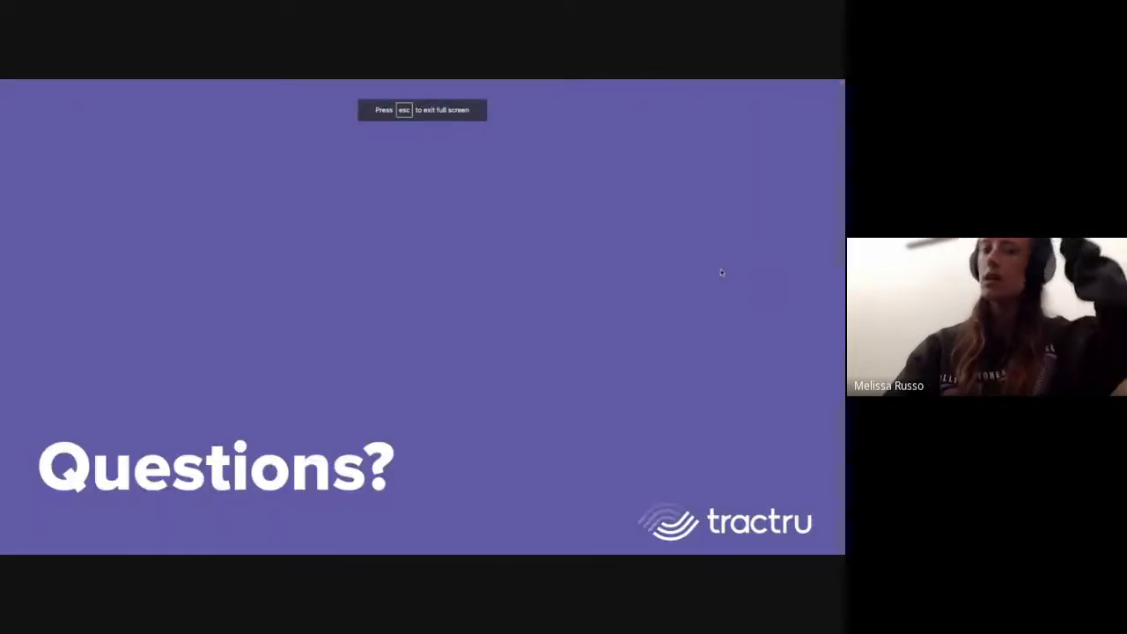